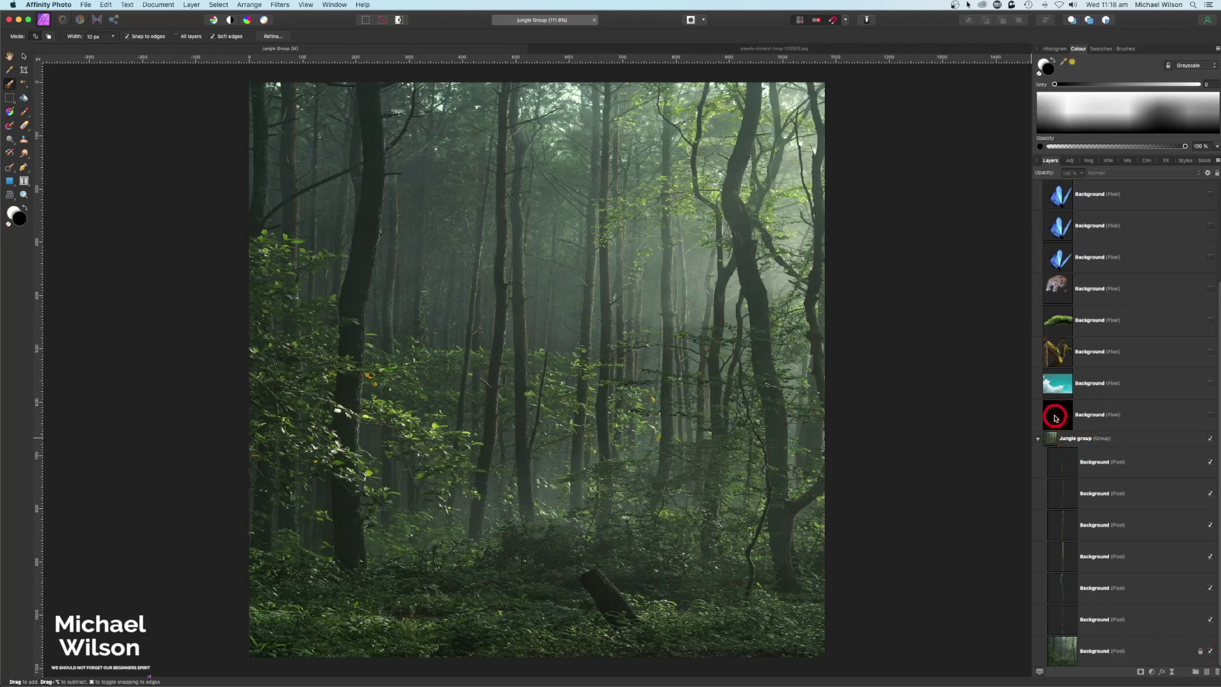
Show the orange sparks layer, set its blend mode to Screen, and place it inside the Jungle group directly above the forest image
click(1210, 415)
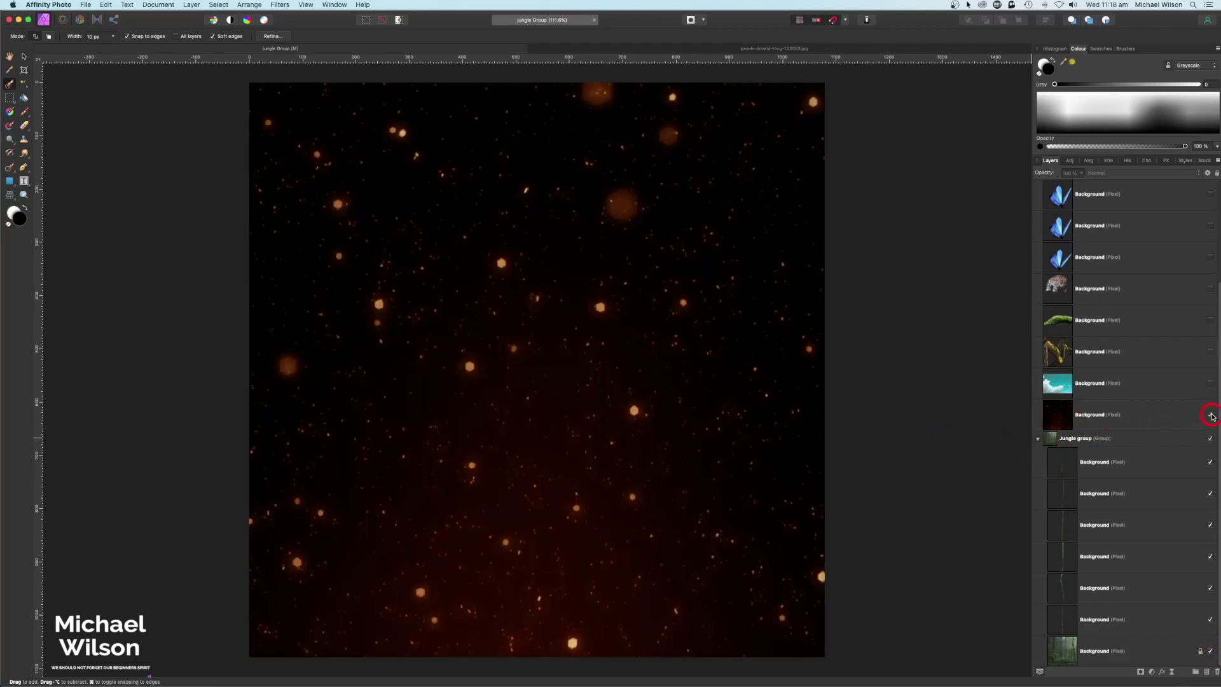
click(1104, 415)
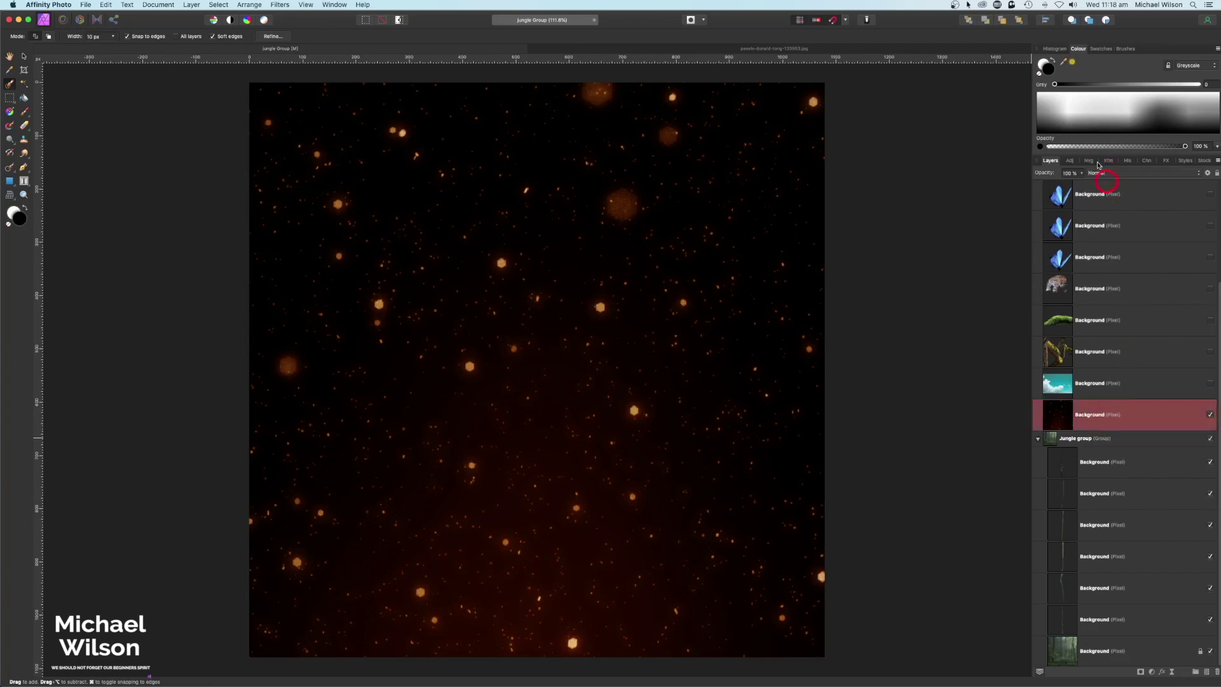
click(1104, 177)
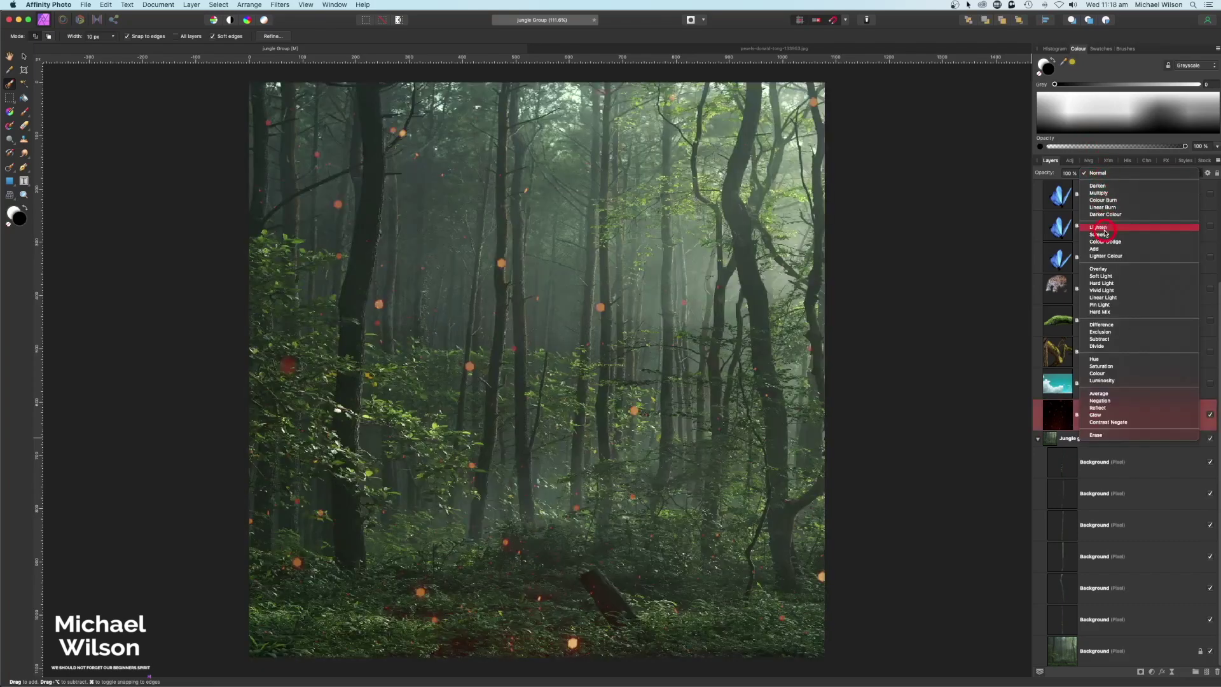
click(1104, 235)
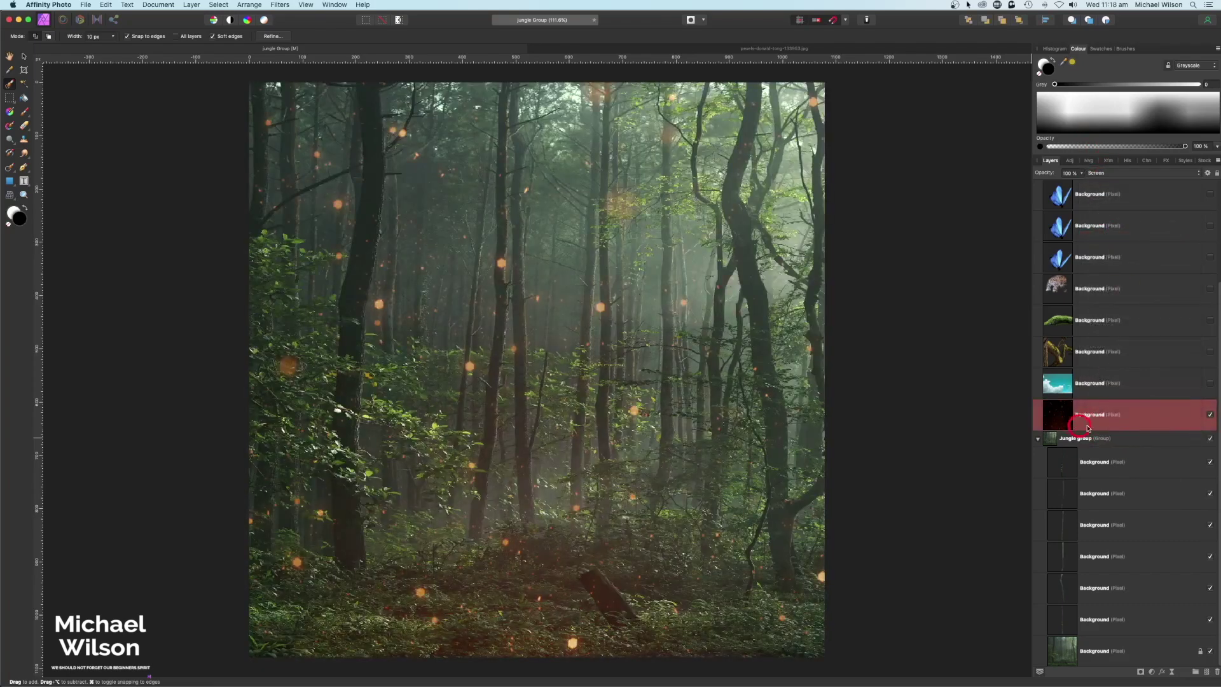
drag(1098, 436, 1088, 659)
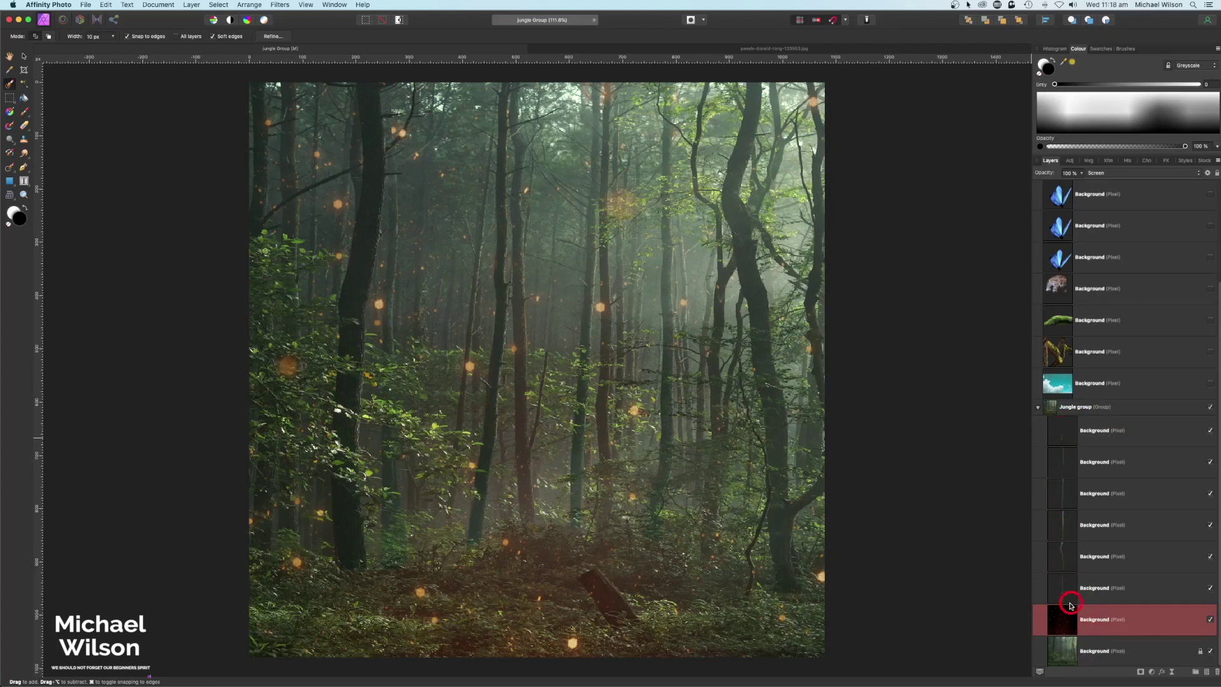
Shift the sparks layer sideways to check how it sits behind the trees, and align it with the canvas again
click(24, 58)
drag(626, 403, 648, 403)
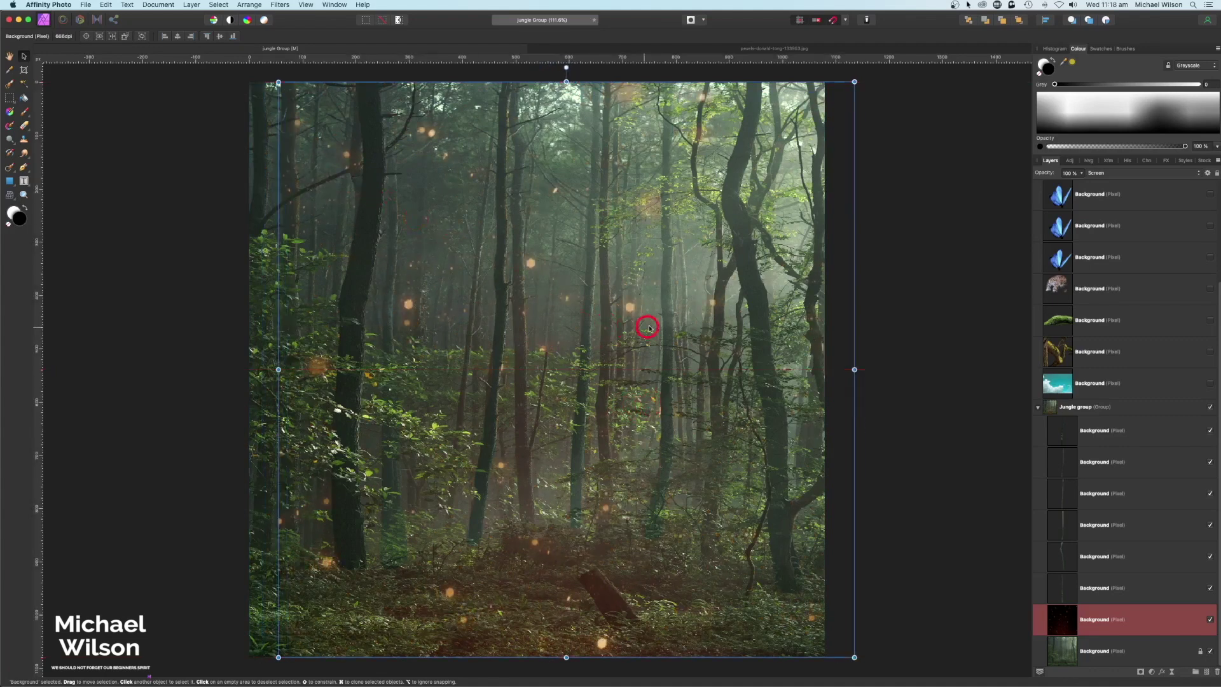
drag(716, 316, 685, 316)
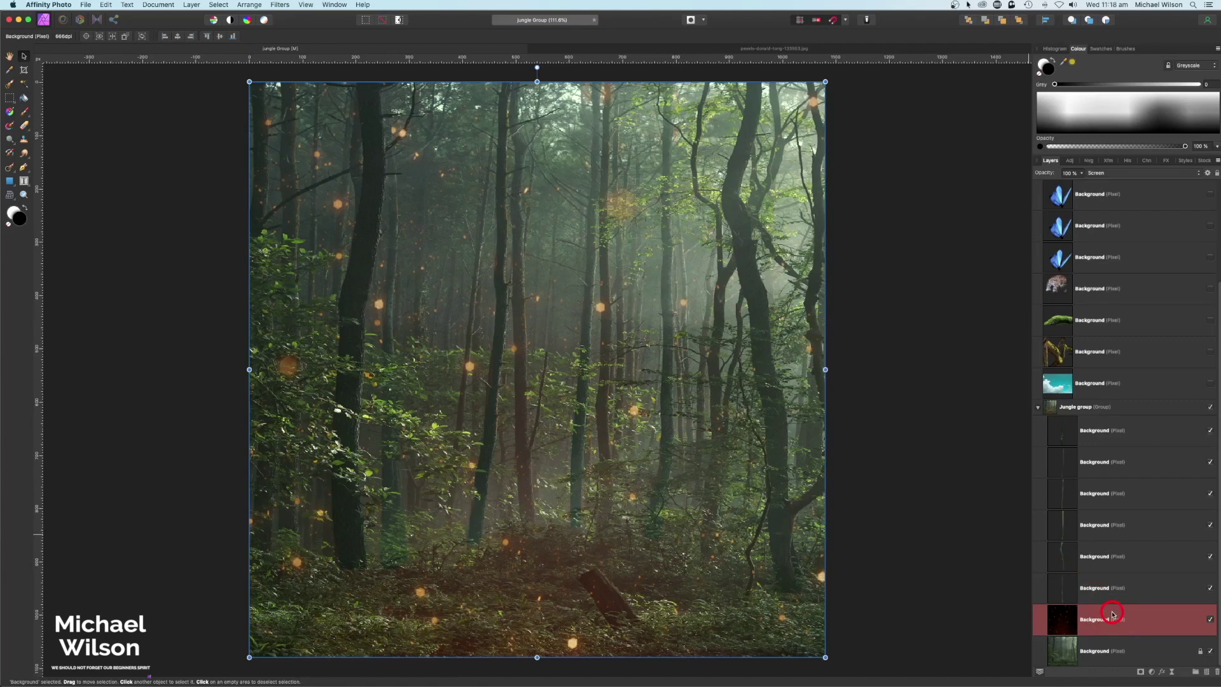
Duplicate the sparks layer, place the copy above the Jungle group and hide it, leaving the group collapsed
key(super+bracketleft)
drag(1112, 614, 1087, 405)
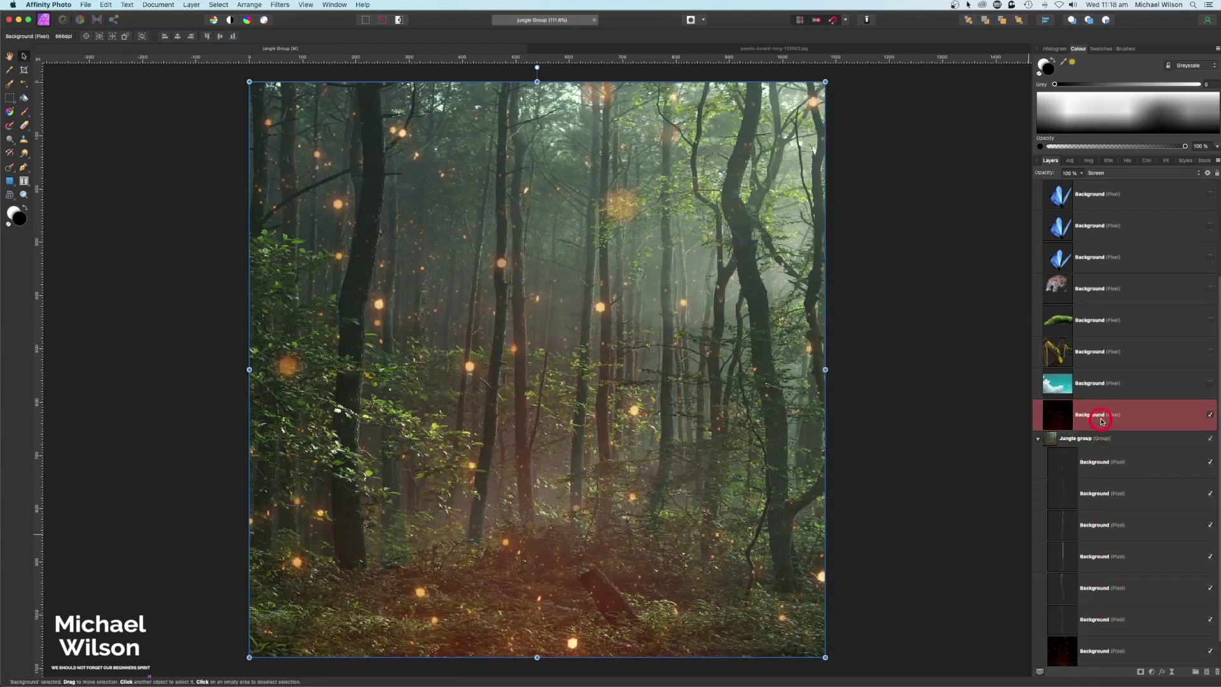
click(1211, 415)
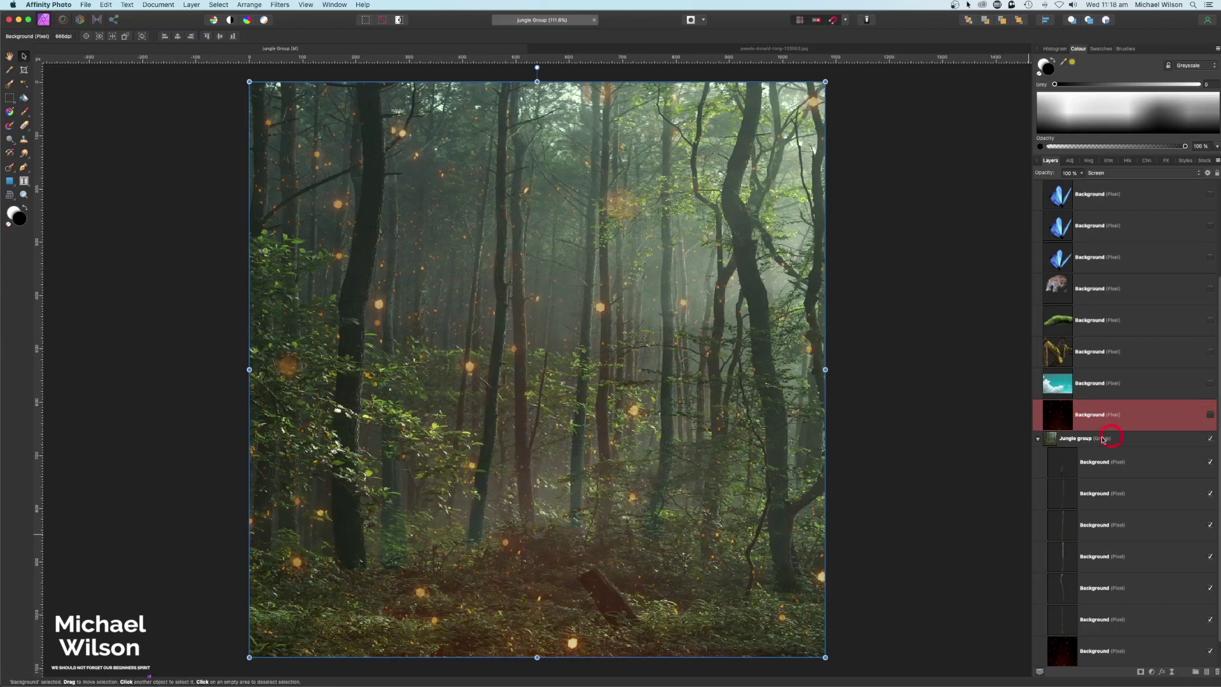
click(1039, 439)
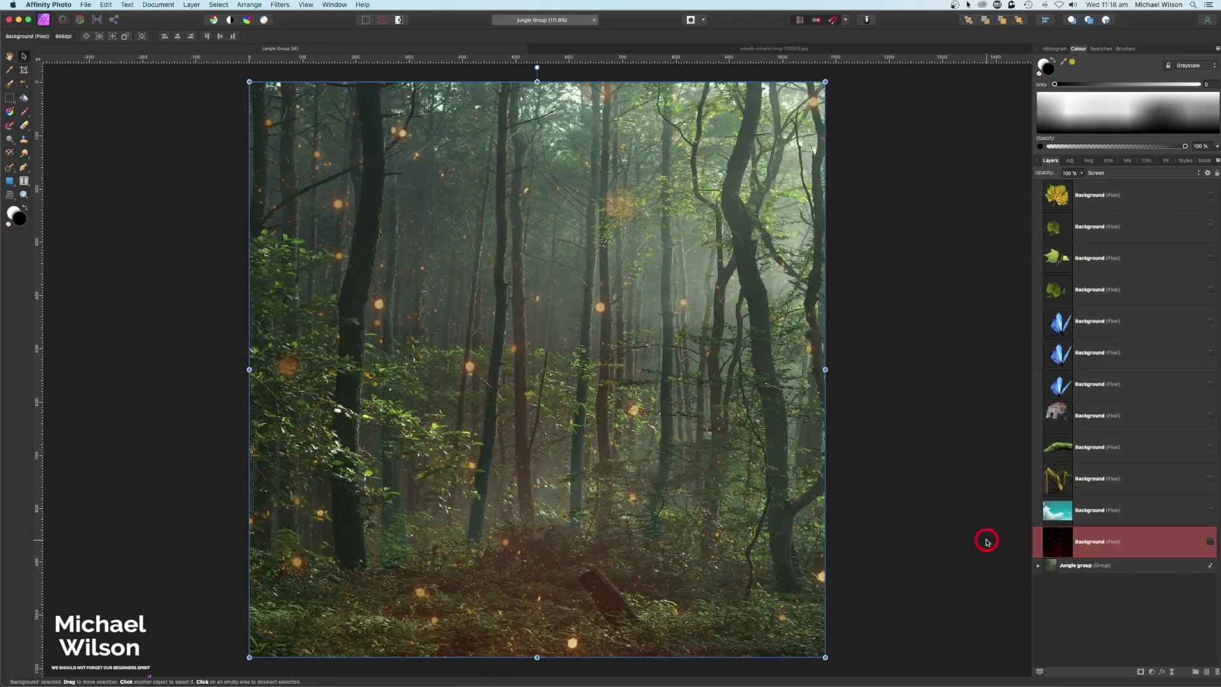
Show the mossy tree layer and rename it Tree Trunk 1
click(1209, 479)
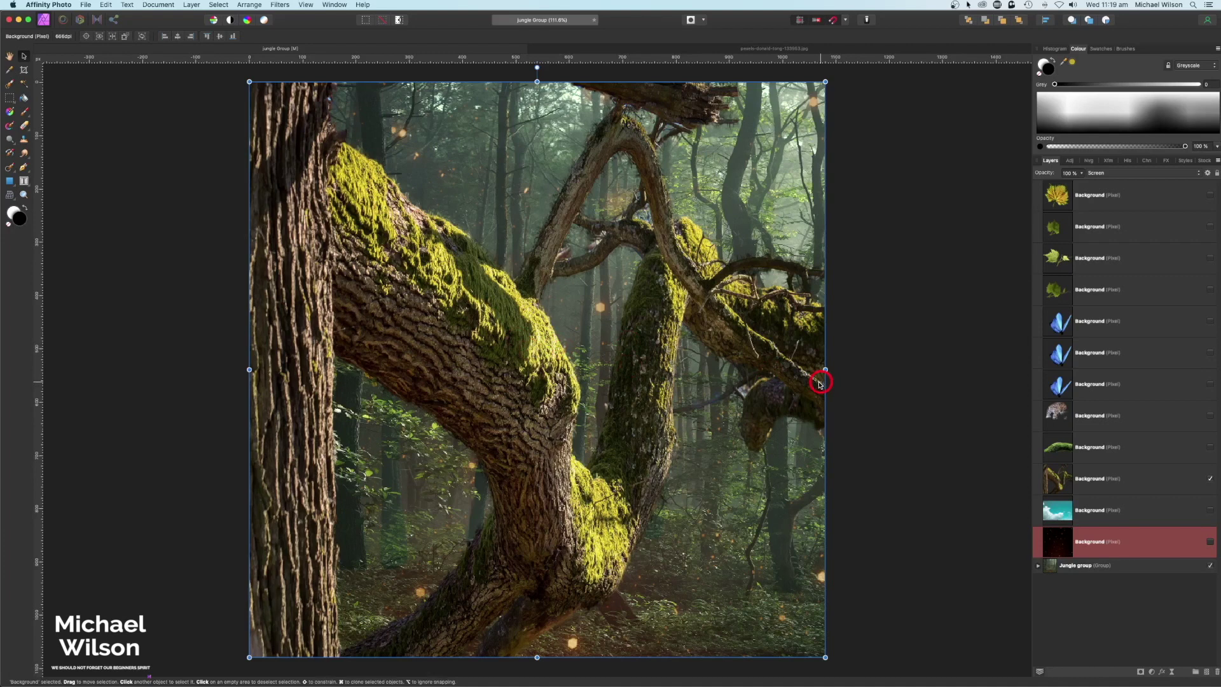
click(1080, 479)
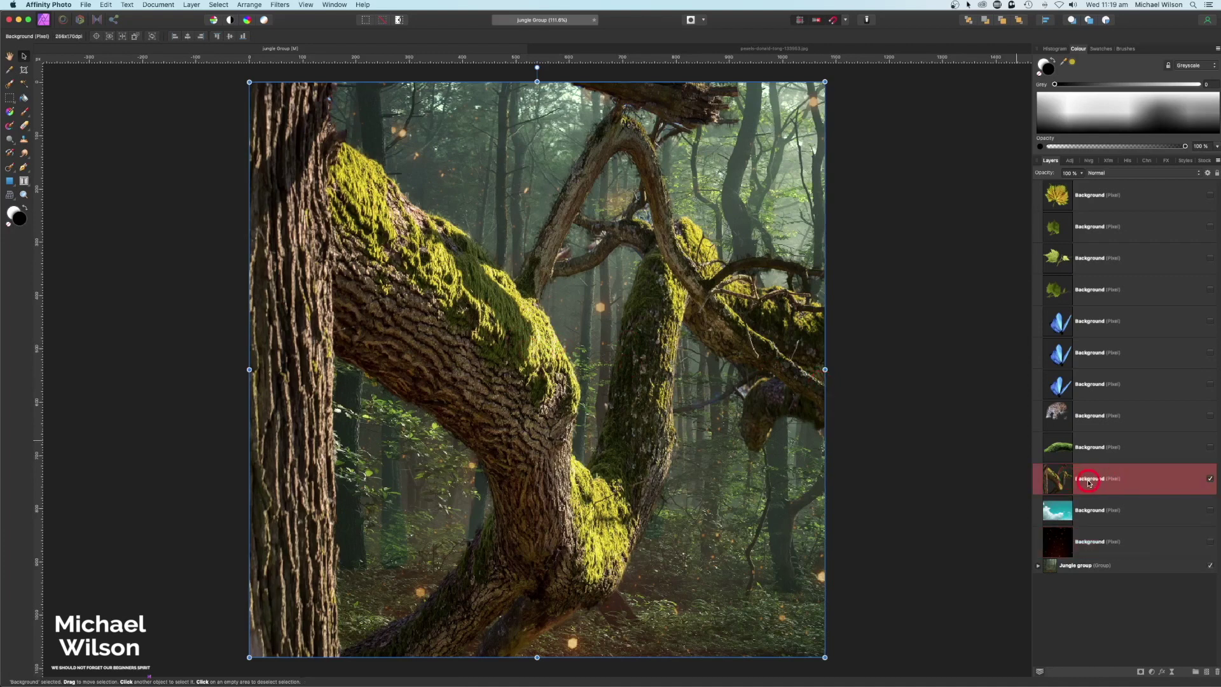
double_click(1088, 479)
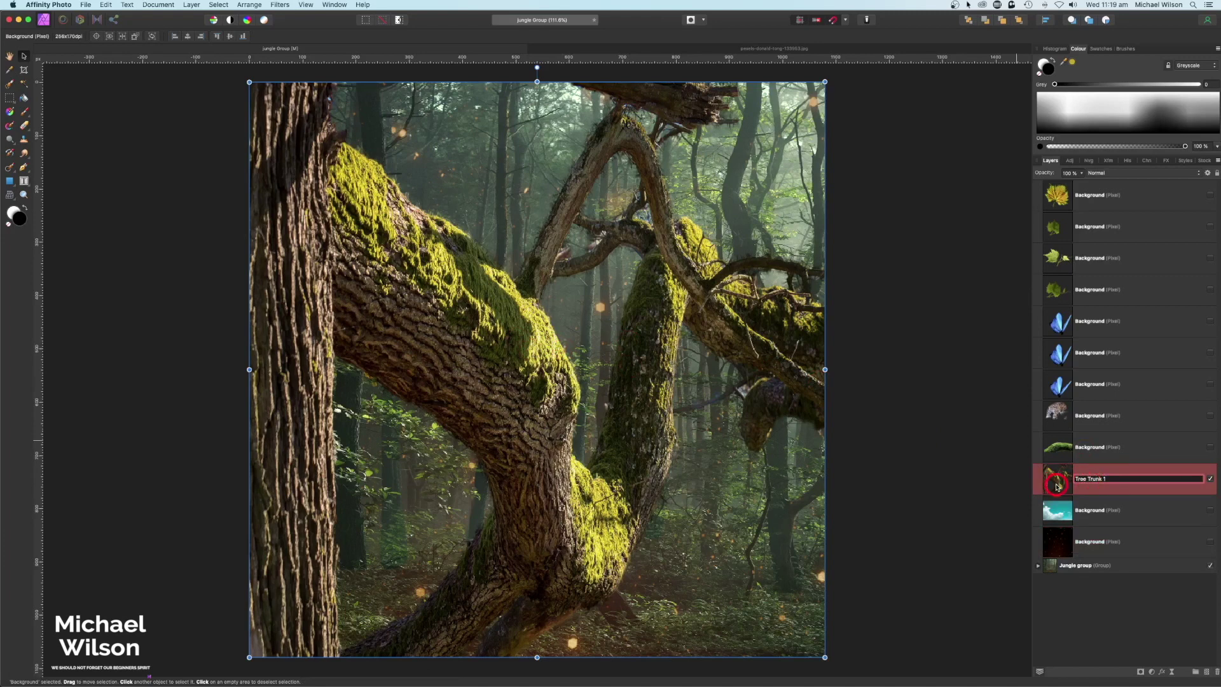
click(1057, 487)
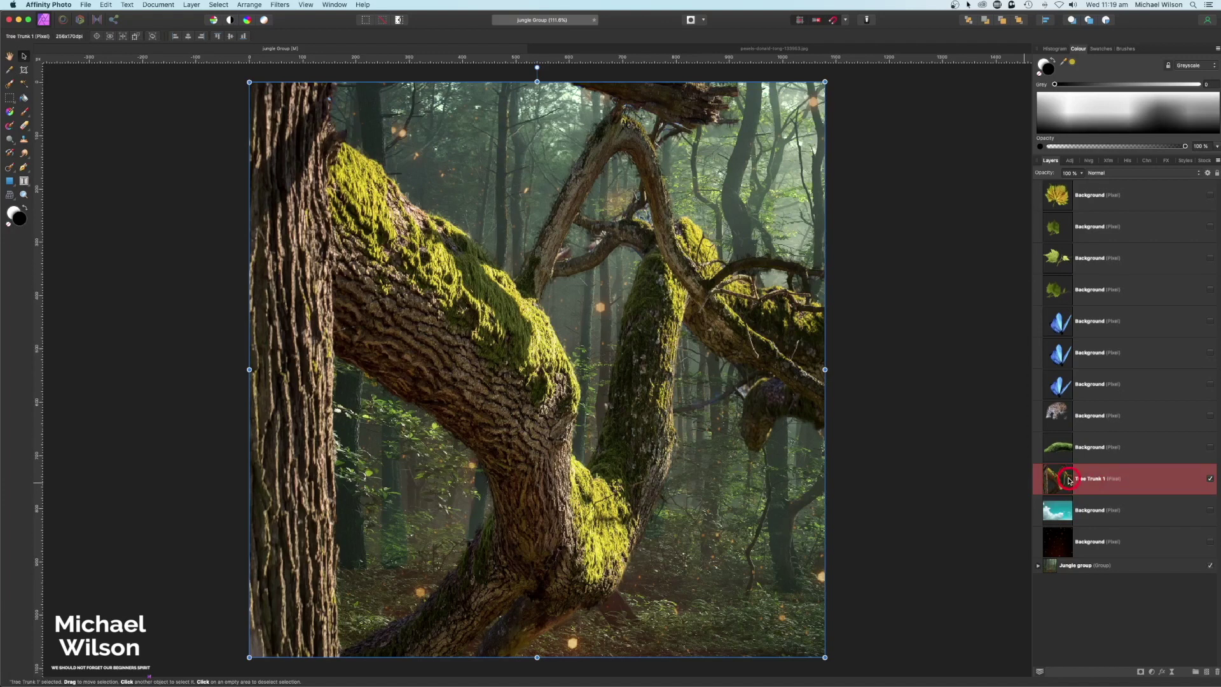
Nest an Exposure adjustment inside the Tree Trunk 1 layer and darken the tree to about -2.75
click(1151, 672)
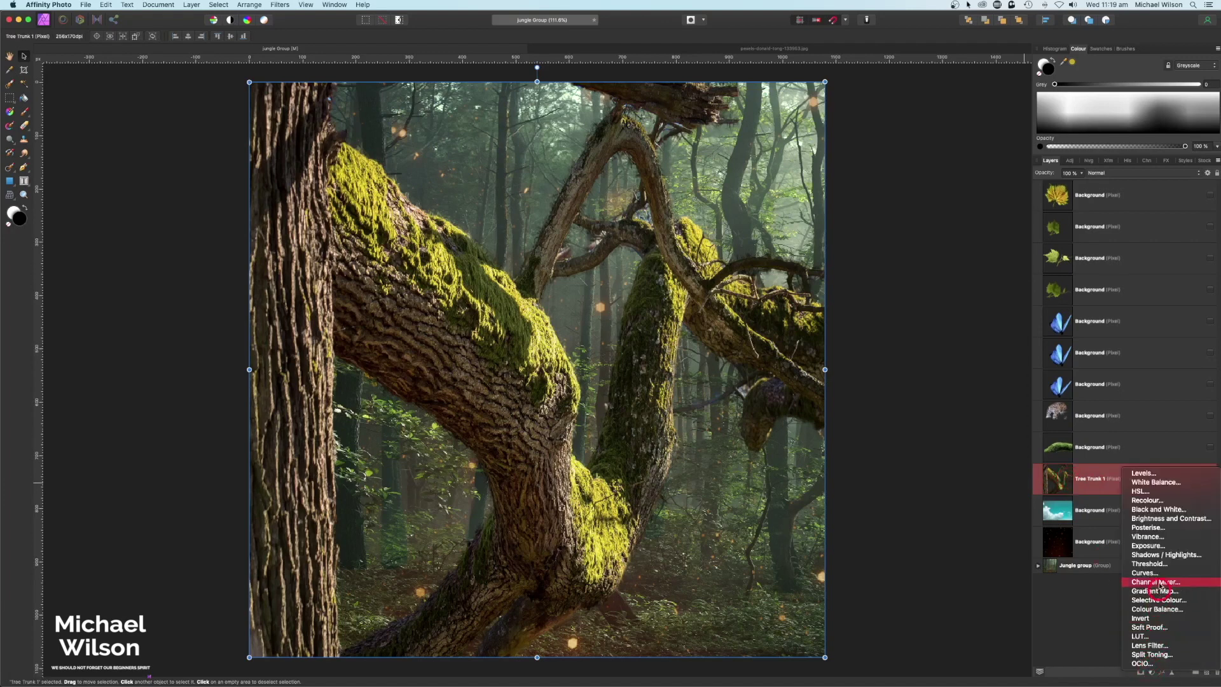
click(1154, 547)
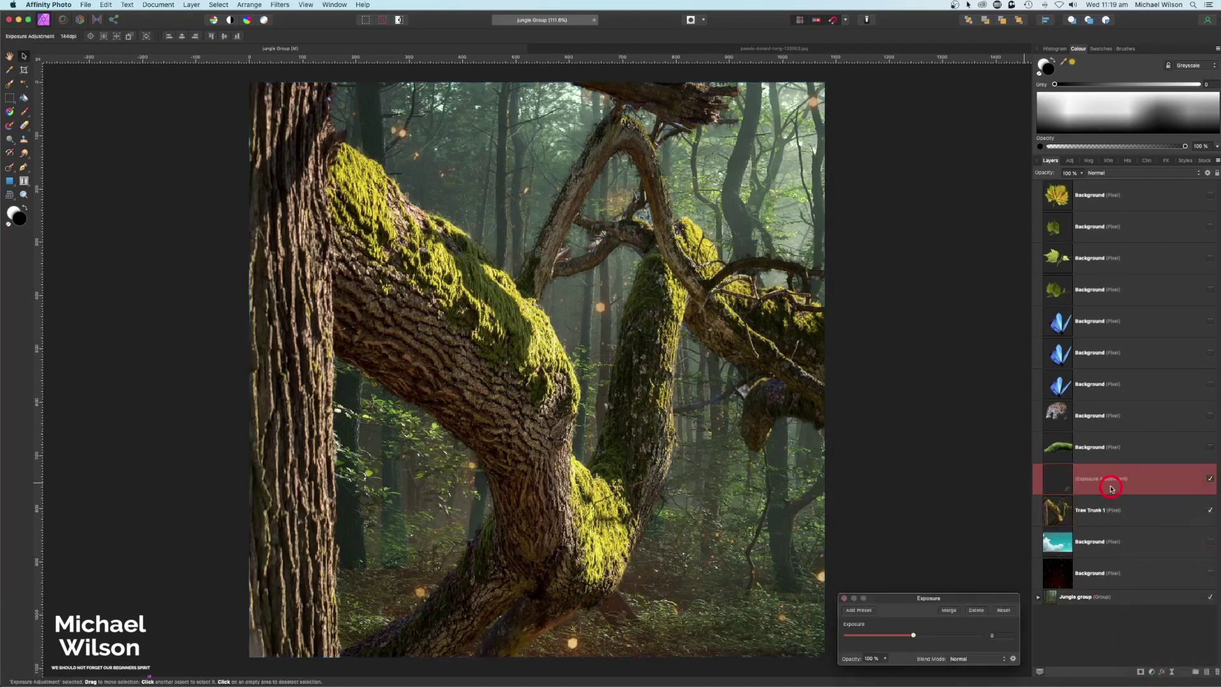
drag(1114, 480, 1048, 556)
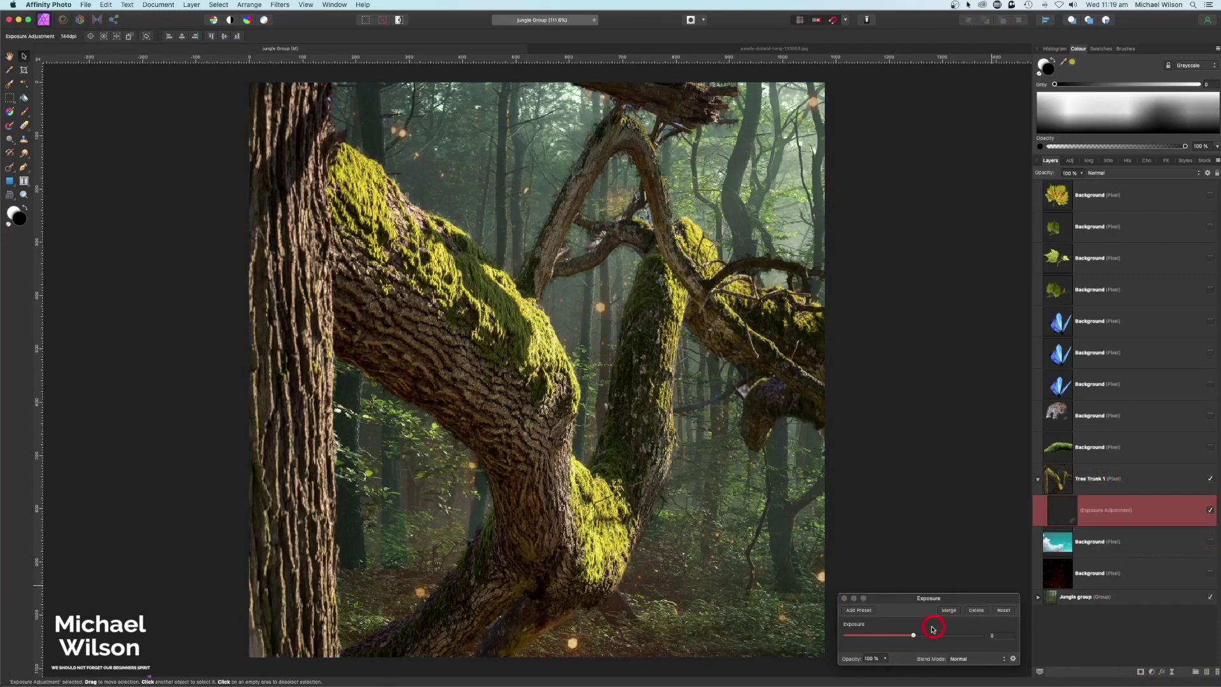
drag(913, 634, 887, 635)
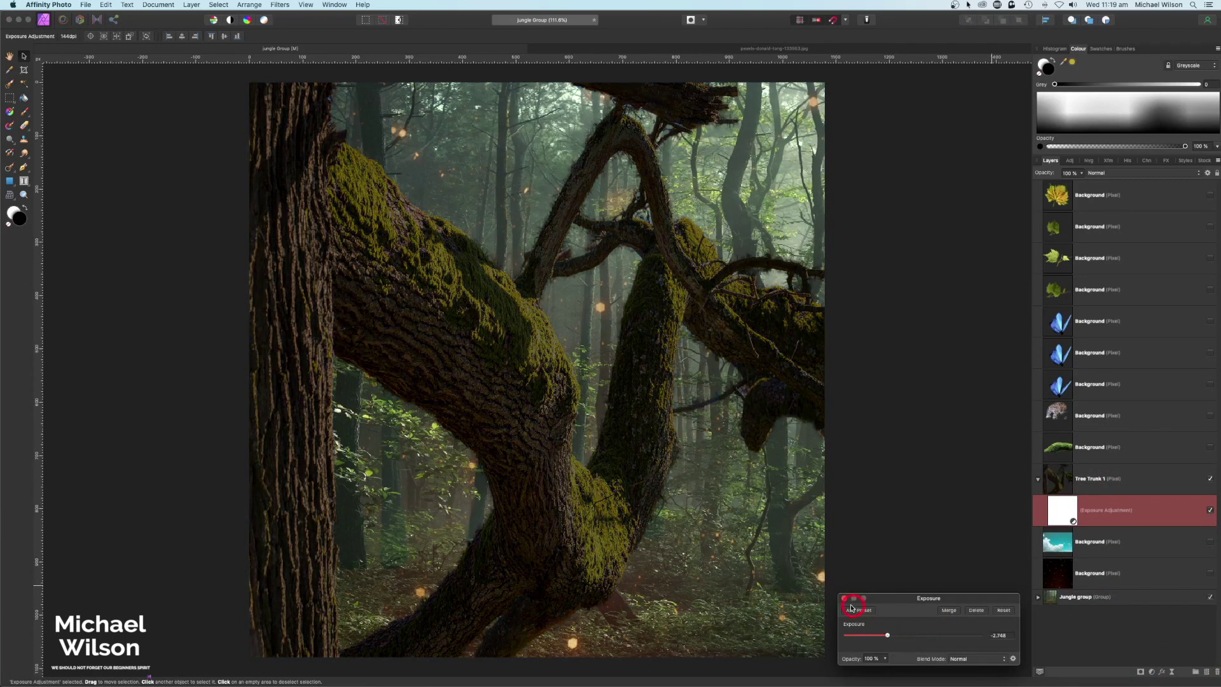
click(844, 599)
Nest a second Exposure adjustment inside Tree Trunk 1, raise it to about 3.4, and invert its mask to black
click(1082, 478)
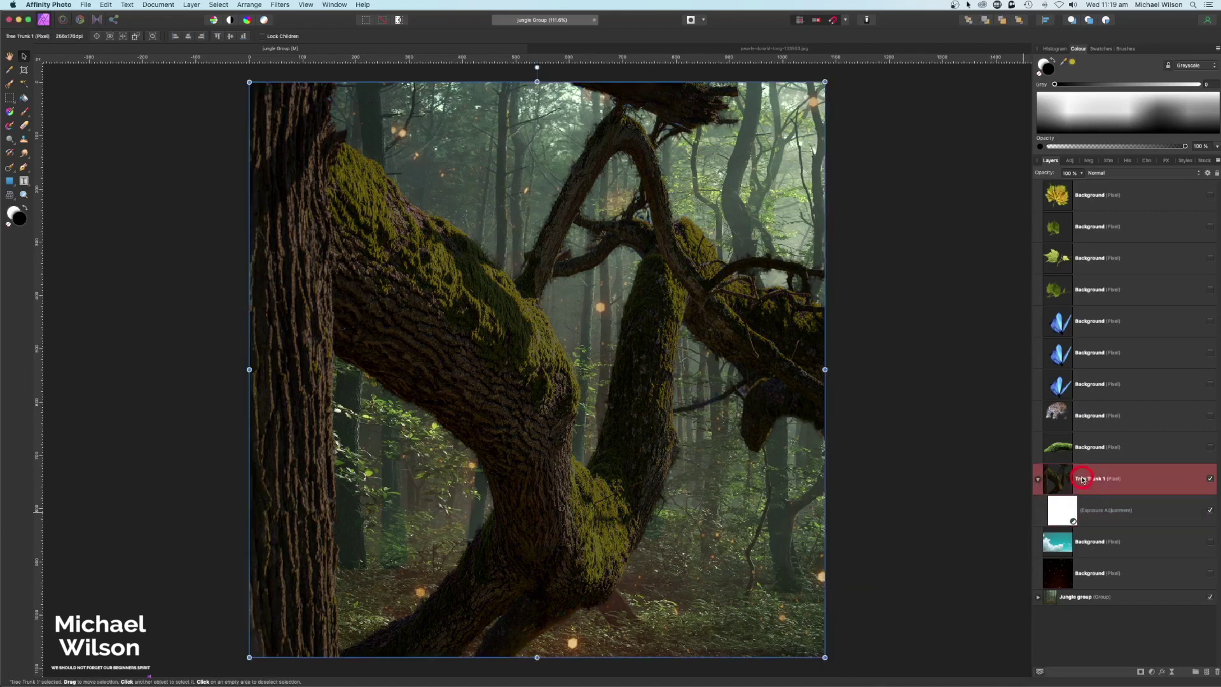
click(1152, 671)
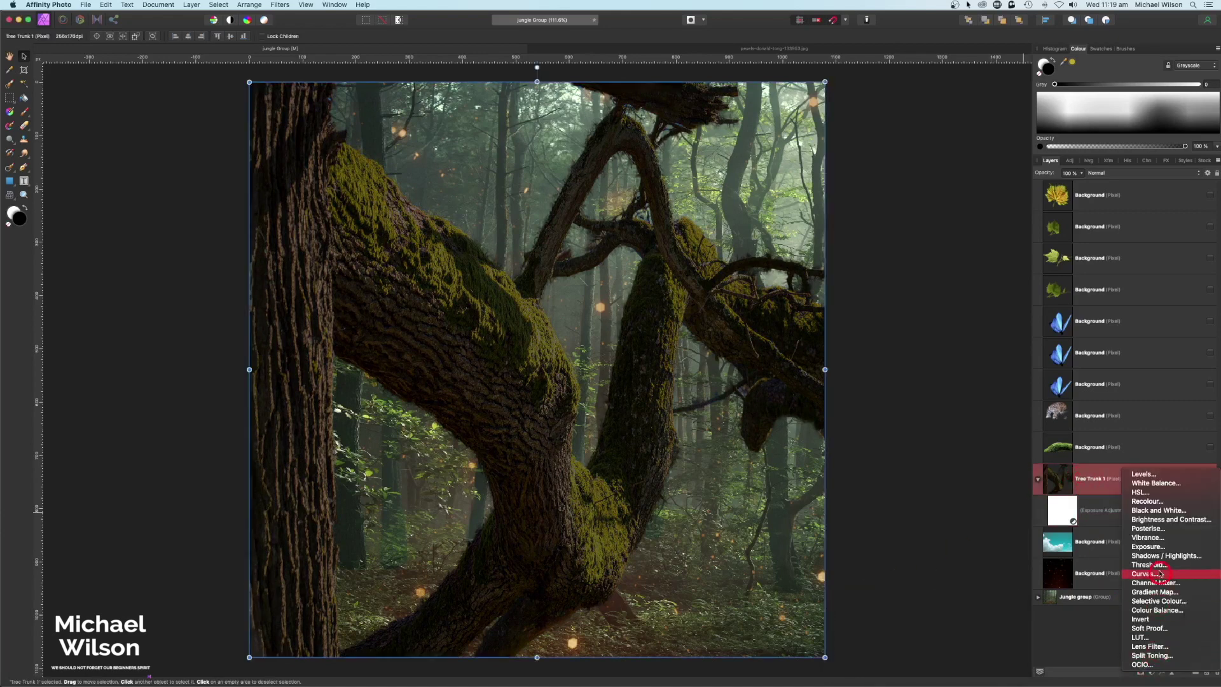
click(1148, 546)
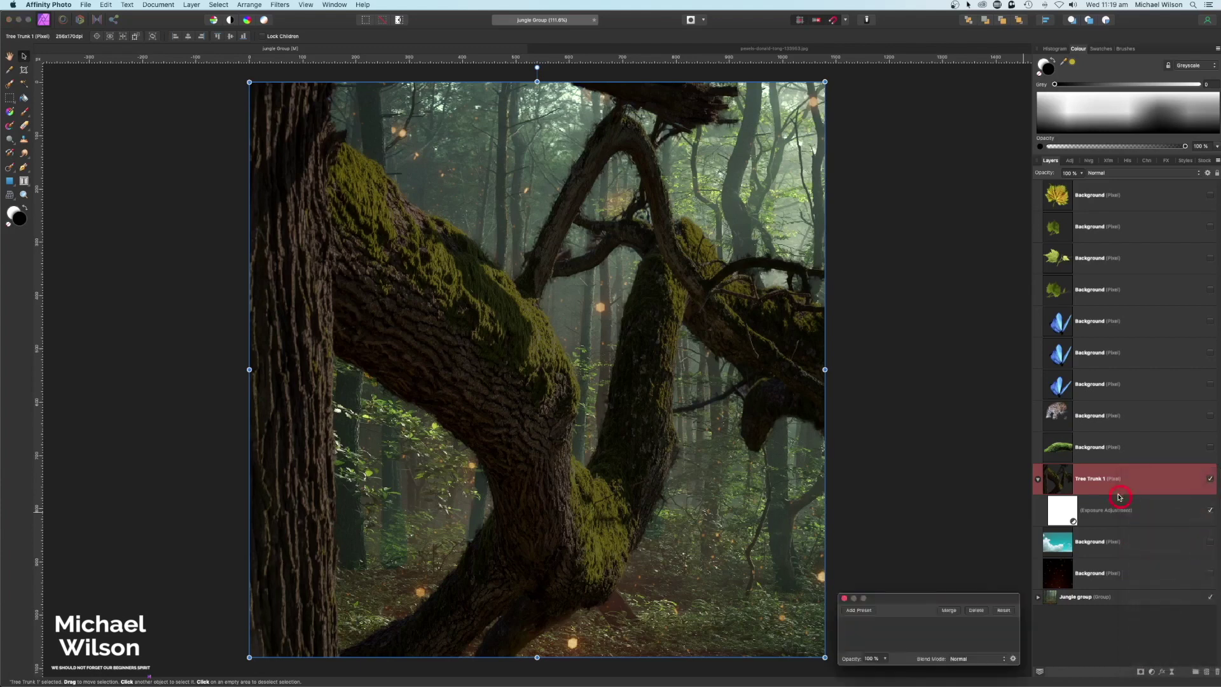
drag(1112, 487, 1110, 512)
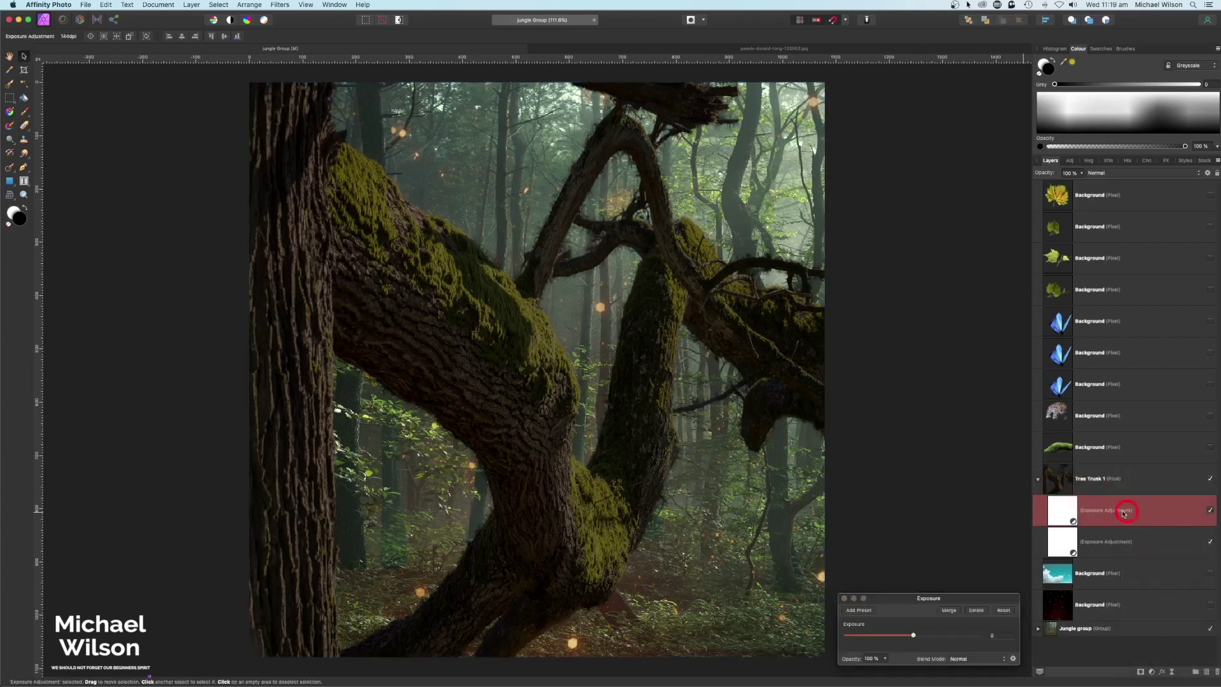
drag(913, 635, 946, 635)
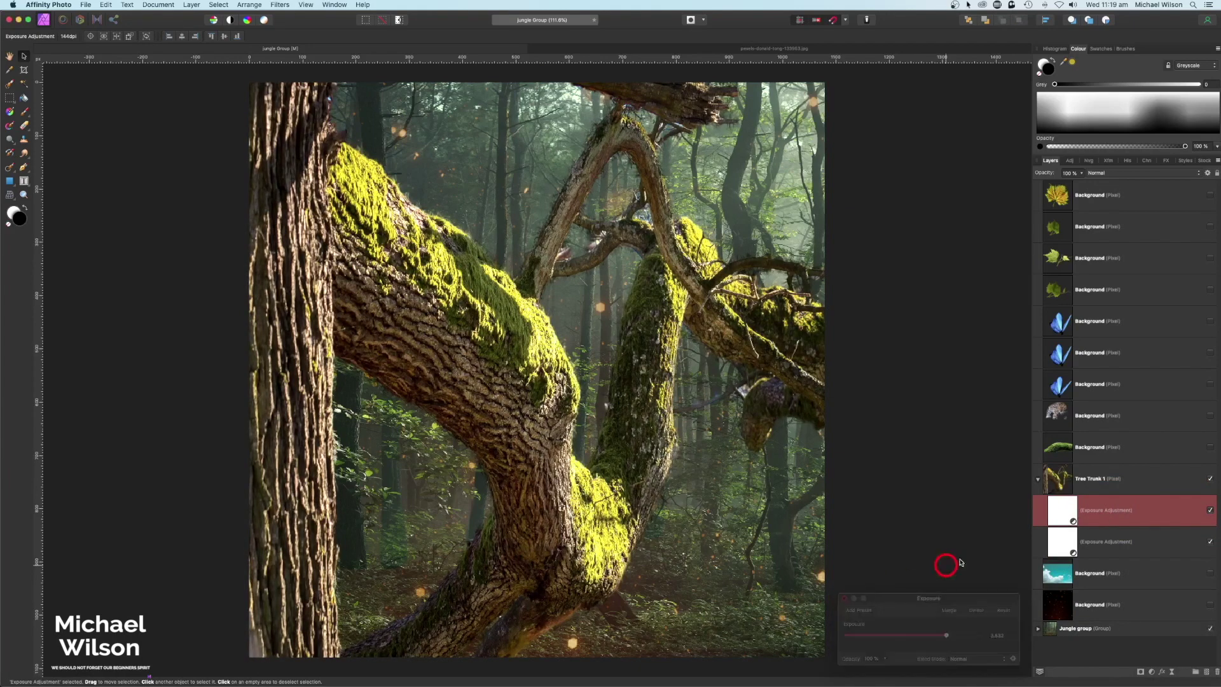
click(1062, 512)
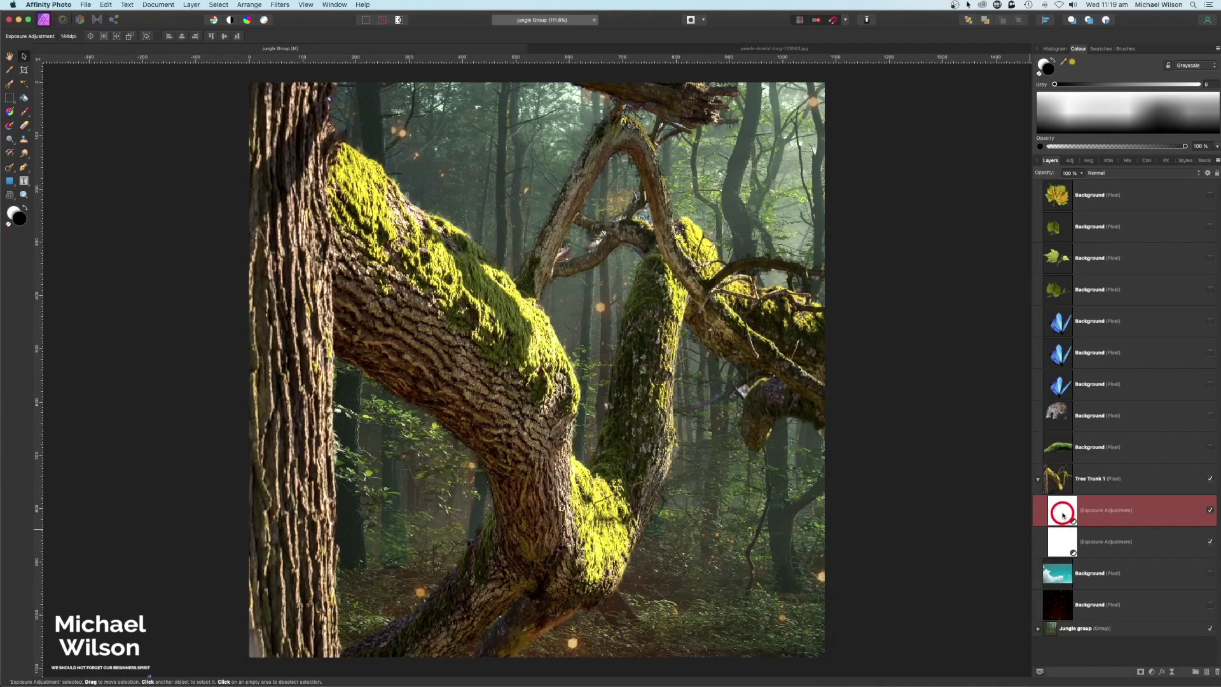
key(super+i)
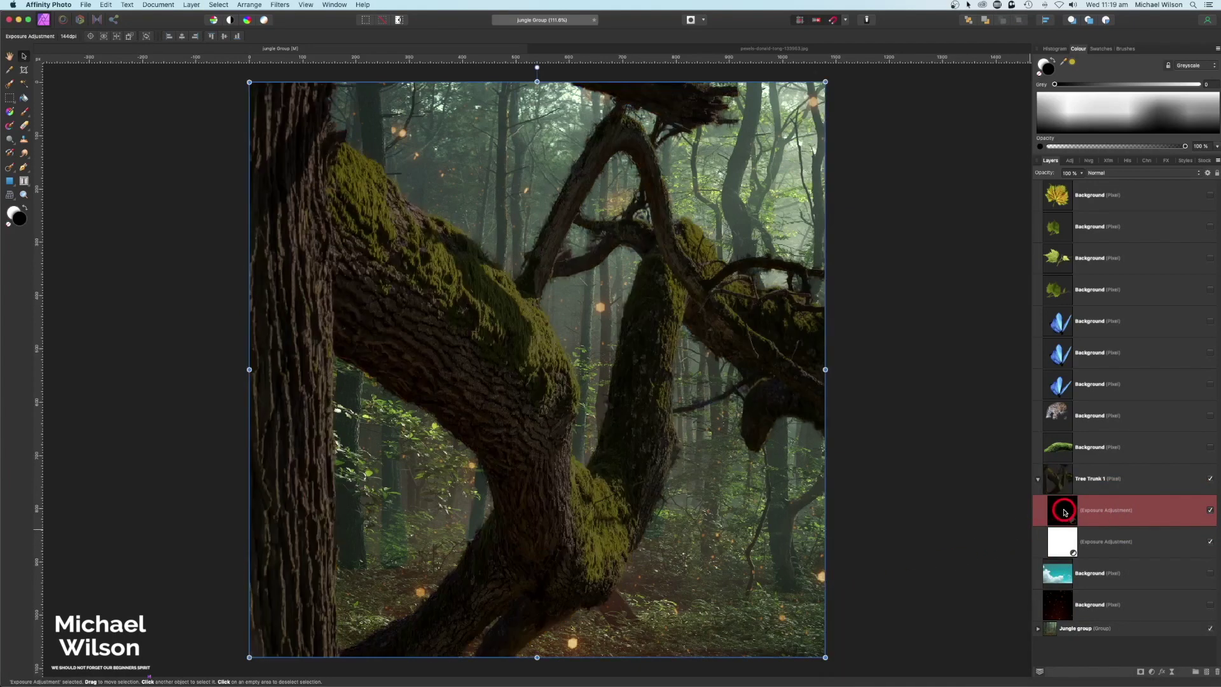
Paint white highlights over the mossy branches on the brightening adjustment's mask with the soft 256 px Basic brush, resizing it as needed
click(27, 115)
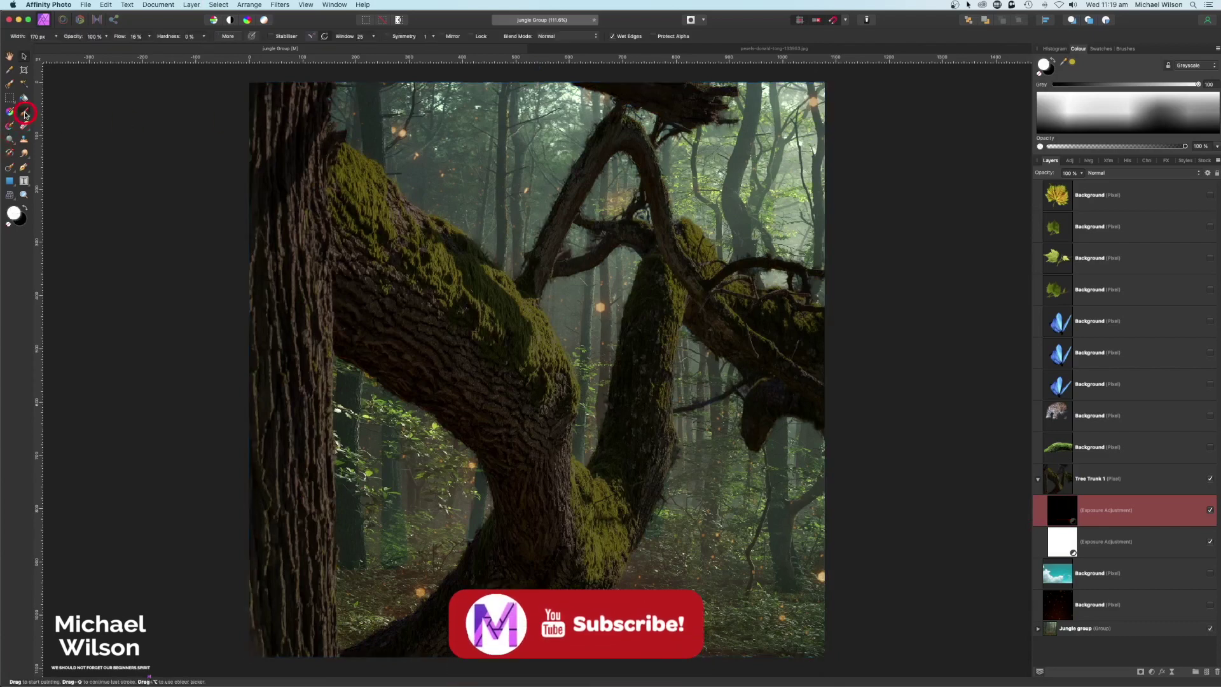
click(1124, 48)
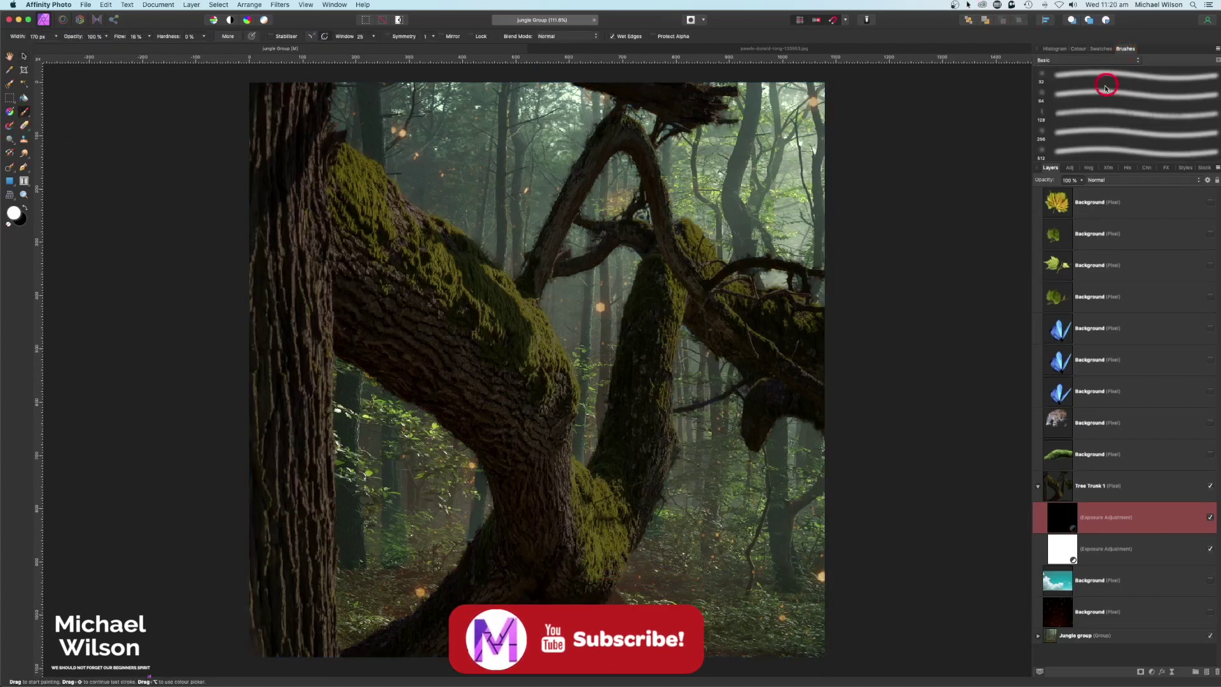
click(1074, 135)
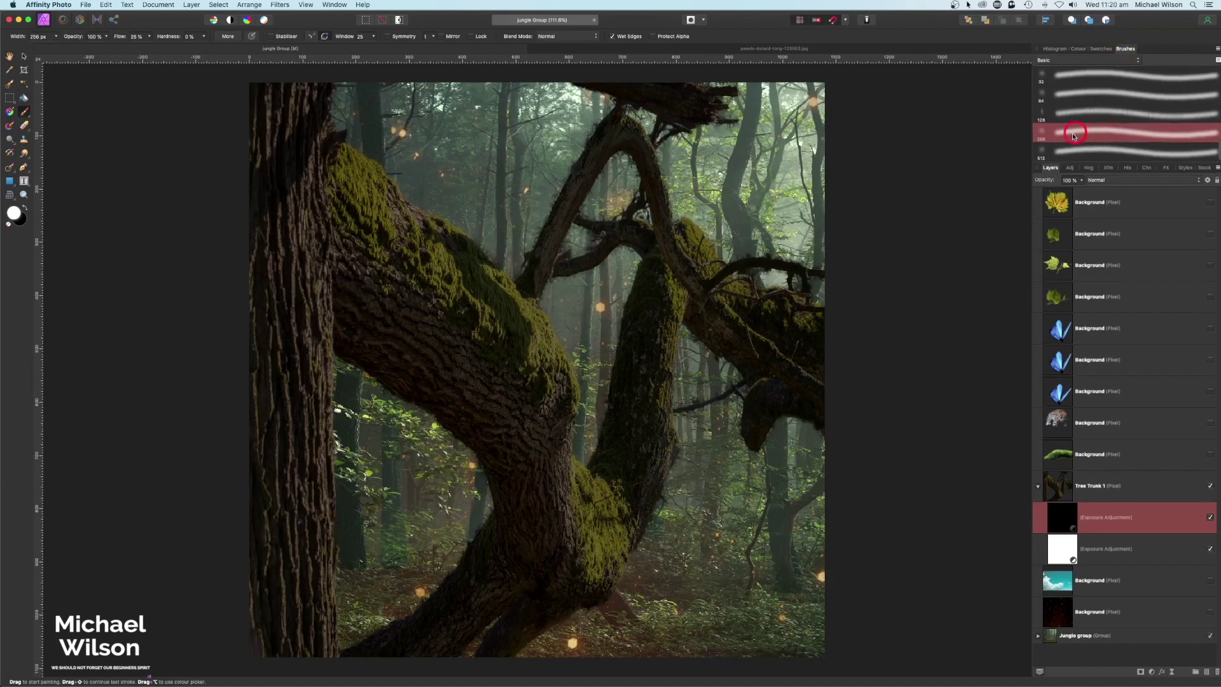
click(1079, 49)
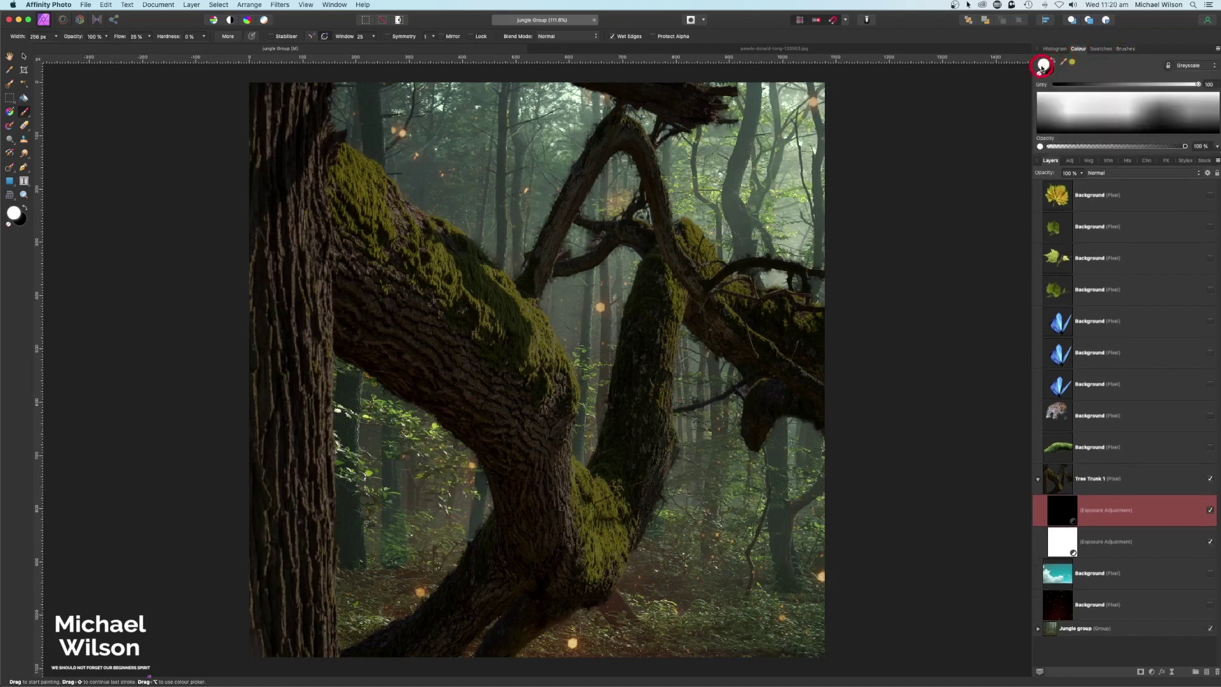
click(227, 42)
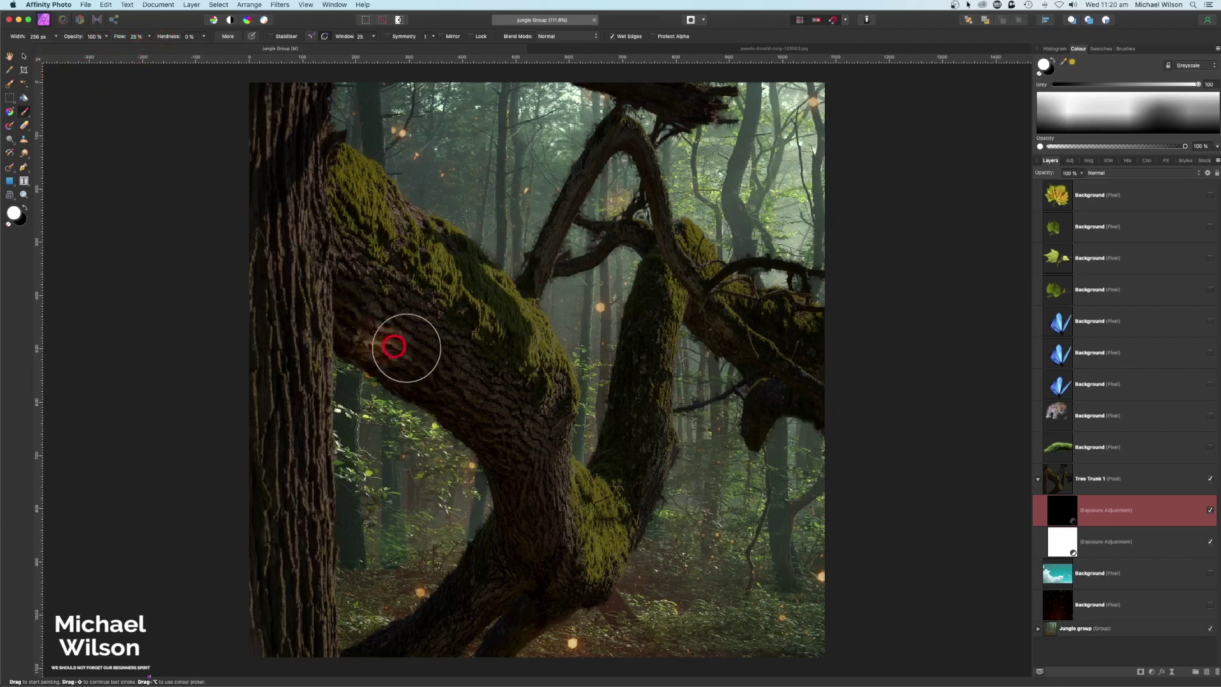
drag(344, 402, 409, 438)
click(1062, 480)
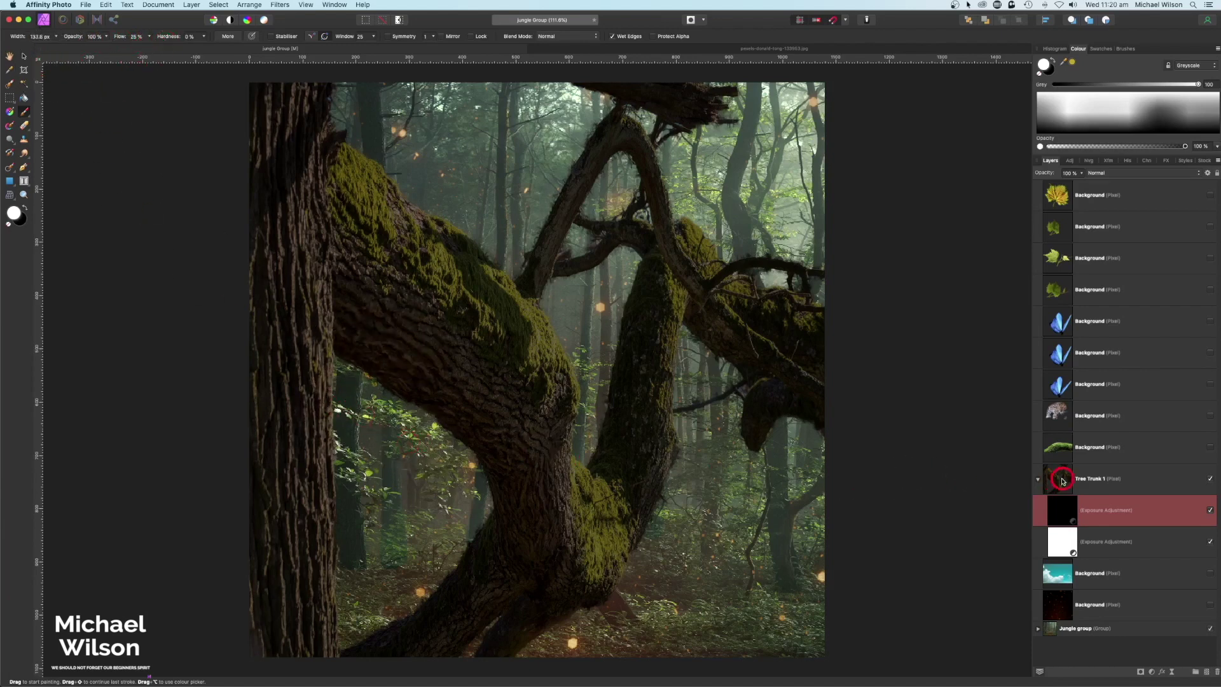
mouse_move(1062, 481)
mouse_down()
mouse_move(490, 267)
mouse_move(390, 191)
mouse_move(335, 128)
mouse_move(346, 119)
mouse_move(398, 208)
mouse_move(527, 313)
mouse_move(564, 398)
mouse_move(589, 509)
mouse_move(595, 482)
mouse_up()
mouse_move(699, 207)
mouse_down()
mouse_move(679, 272)
mouse_move(697, 257)
mouse_move(790, 308)
mouse_up()
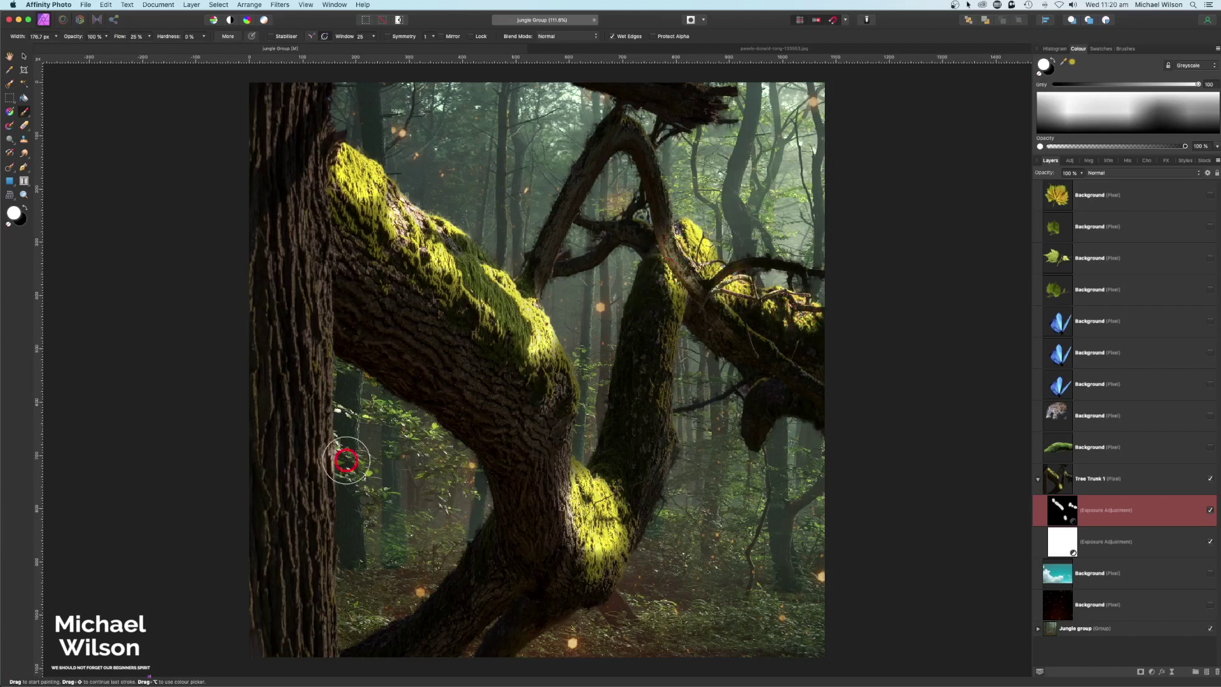
Paint finer highlights along the trunk and branch edges with the brush reduced to about 56 px, and collapse and select Tree Trunk 1
key(bracketleft)
key(bracketleft)
key(bracketleft)
key(bracketleft)
key(bracketleft)
key(bracketleft)
key(bracketleft)
key(bracketleft)
key(bracketleft)
key(bracketleft)
key(bracketleft)
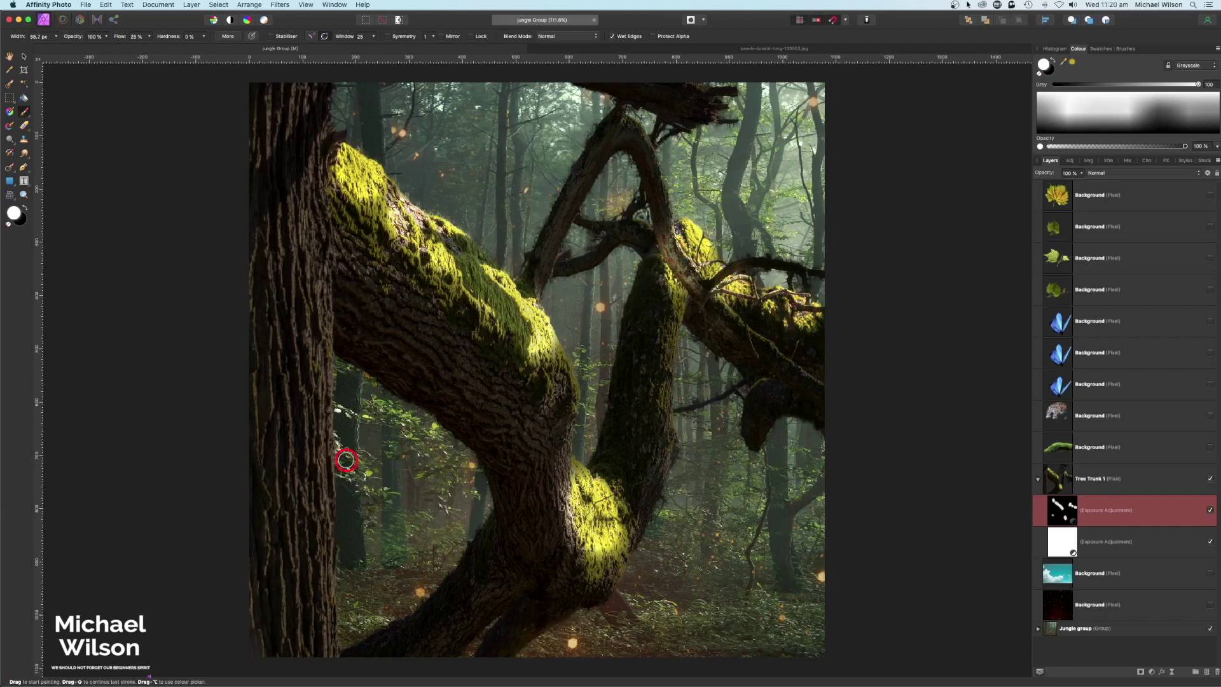
mouse_move(337, 360)
mouse_down()
mouse_move(337, 635)
mouse_move(343, 596)
mouse_up()
mouse_move(448, 510)
mouse_down()
mouse_move(568, 654)
mouse_move(548, 645)
mouse_move(523, 658)
mouse_move(578, 615)
mouse_move(518, 662)
mouse_move(604, 607)
mouse_move(666, 486)
mouse_move(684, 331)
mouse_move(746, 371)
mouse_move(784, 418)
mouse_move(583, 204)
mouse_move(630, 119)
mouse_move(680, 230)
mouse_move(623, 111)
mouse_move(732, 100)
mouse_move(736, 264)
mouse_move(789, 391)
mouse_move(812, 389)
mouse_move(676, 359)
mouse_move(623, 260)
mouse_move(569, 279)
mouse_move(327, 82)
mouse_move(332, 319)
mouse_move(313, 462)
mouse_move(335, 547)
mouse_move(550, 596)
mouse_move(551, 637)
mouse_move(569, 632)
mouse_move(573, 614)
mouse_move(509, 650)
mouse_move(629, 581)
mouse_move(640, 549)
mouse_move(687, 510)
mouse_up()
click(1038, 479)
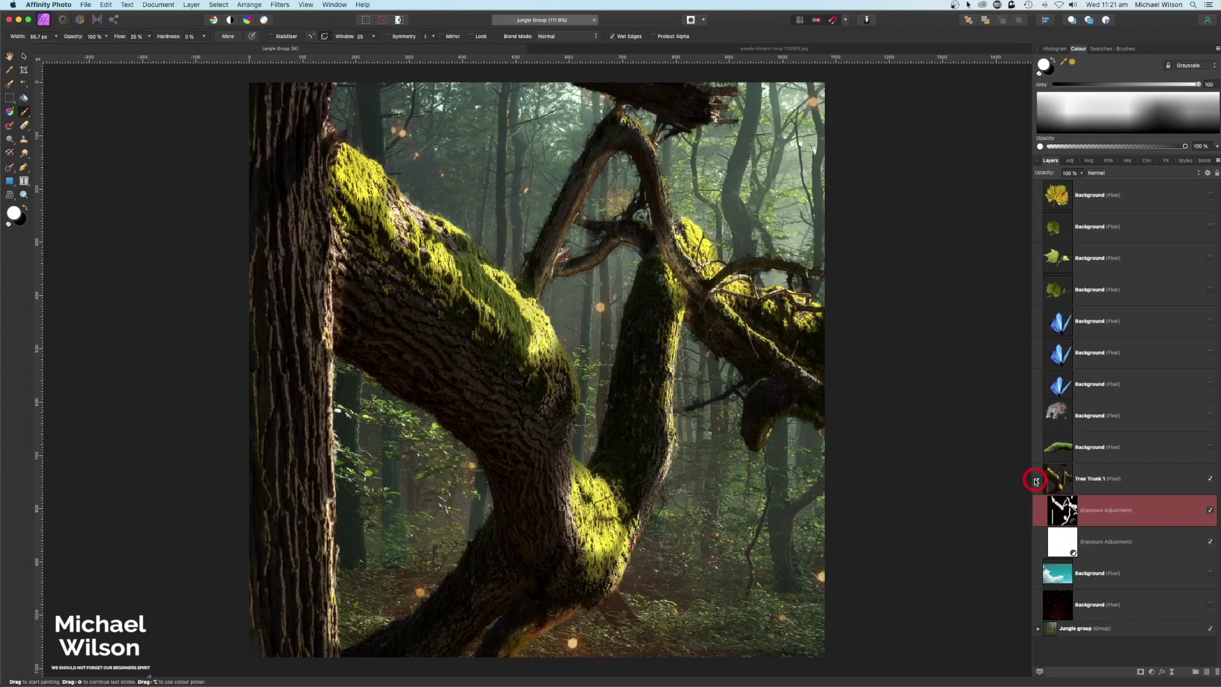
click(1098, 479)
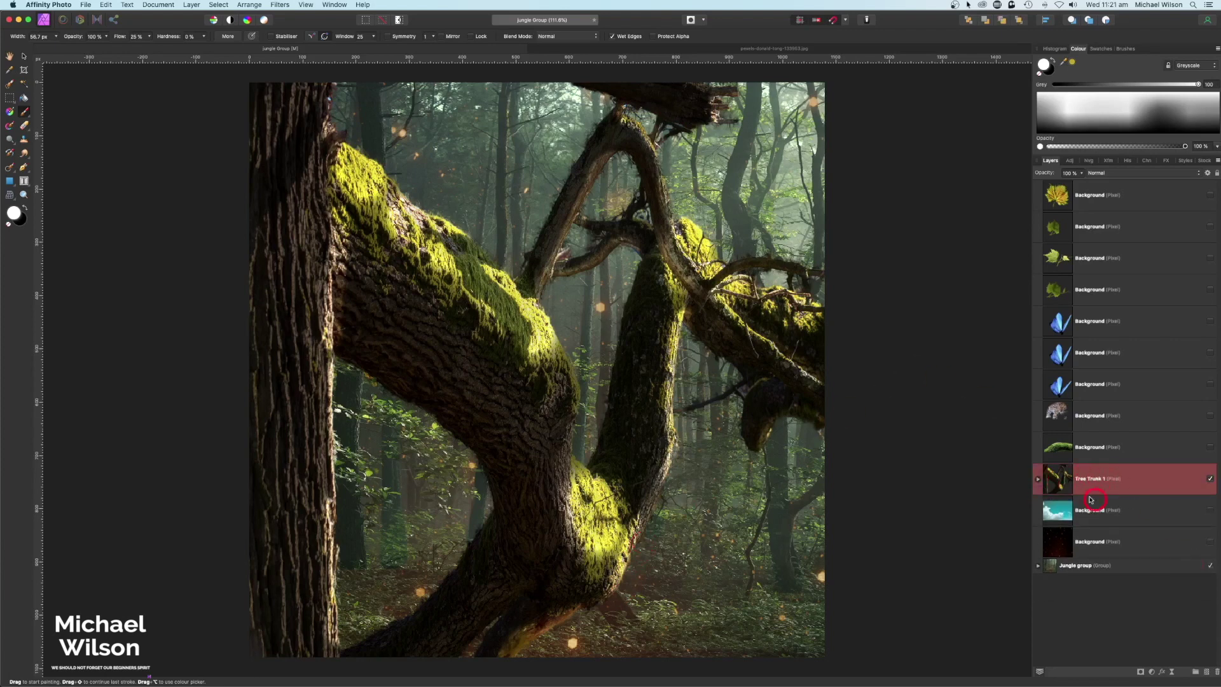
Add a new pixel layer nested inside Tree Trunk 1 and set its blend mode to Soft Light
click(1207, 672)
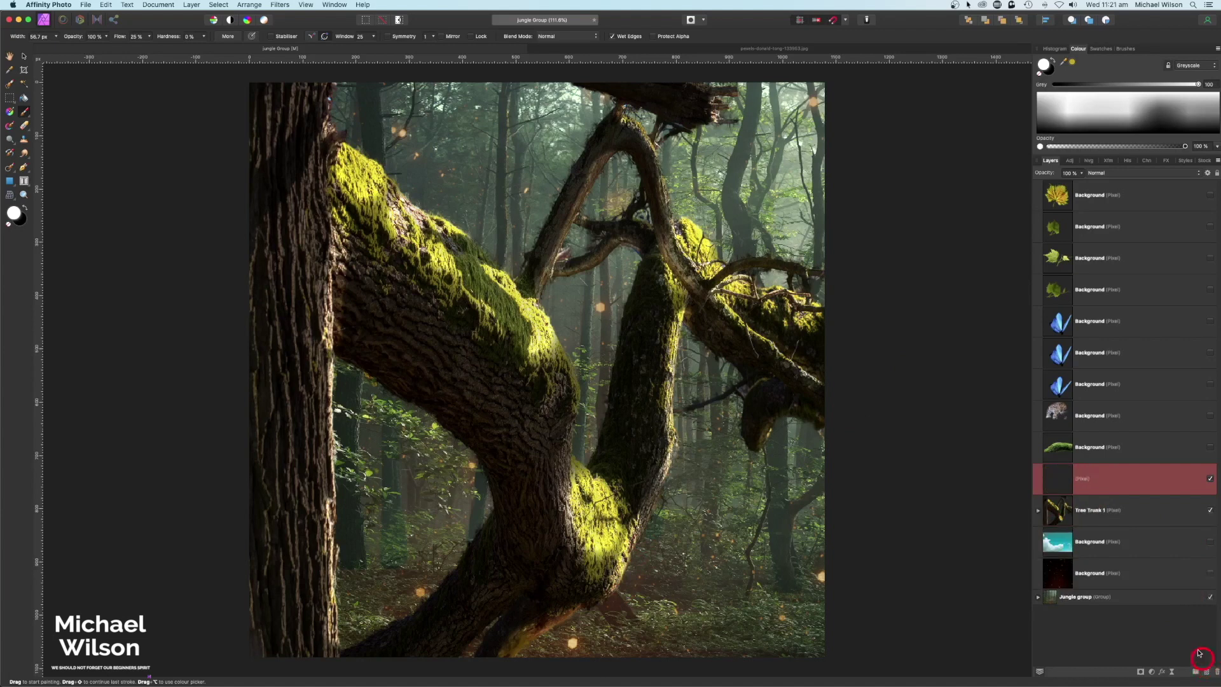
click(1112, 174)
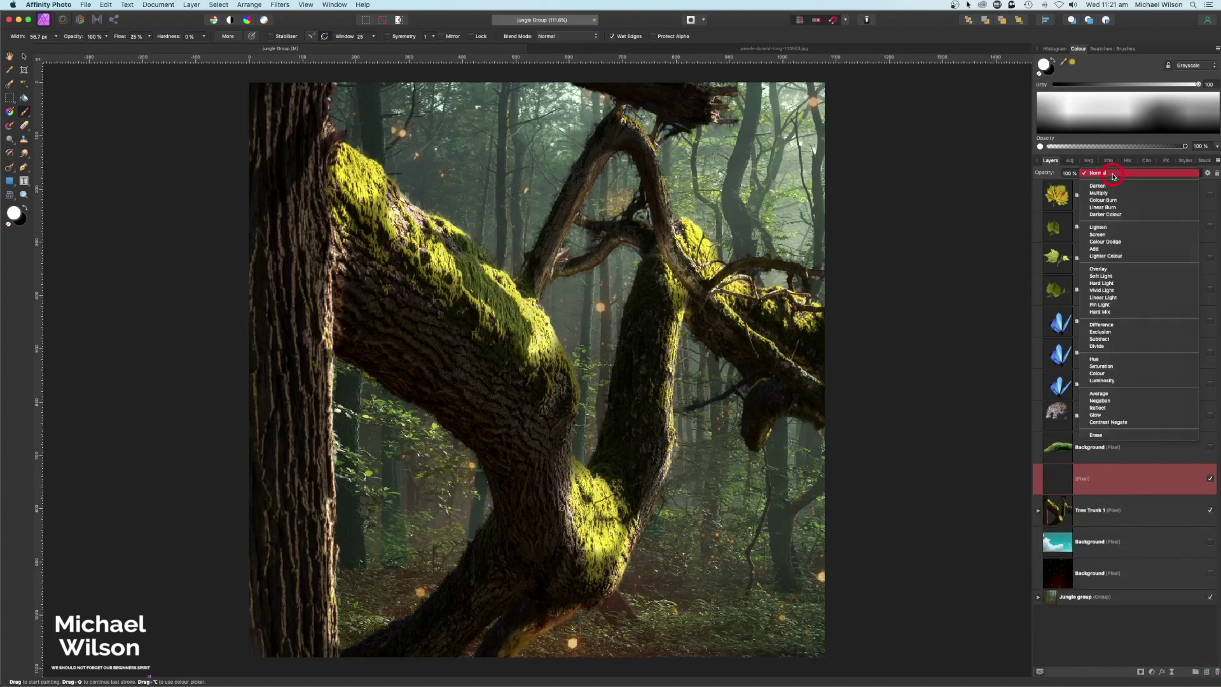
click(1100, 276)
Swap the foreground and background colours and choose a textured 12 px brush from the Pencils category
key(x)
click(1126, 49)
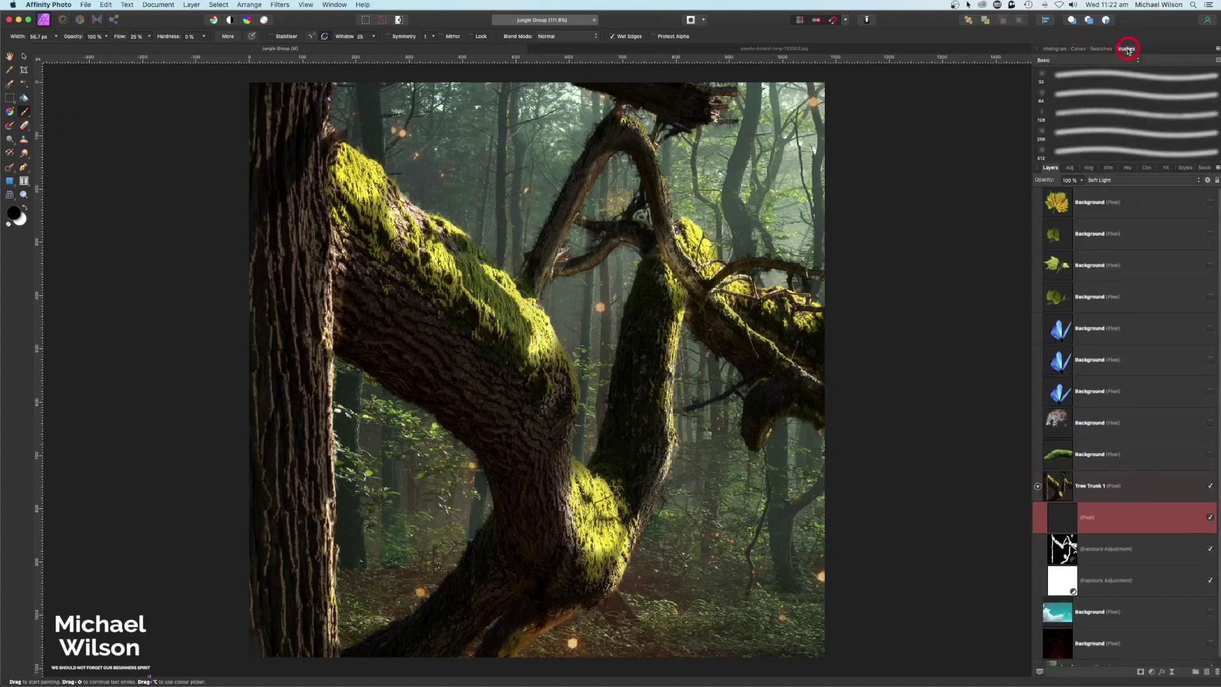
click(1086, 61)
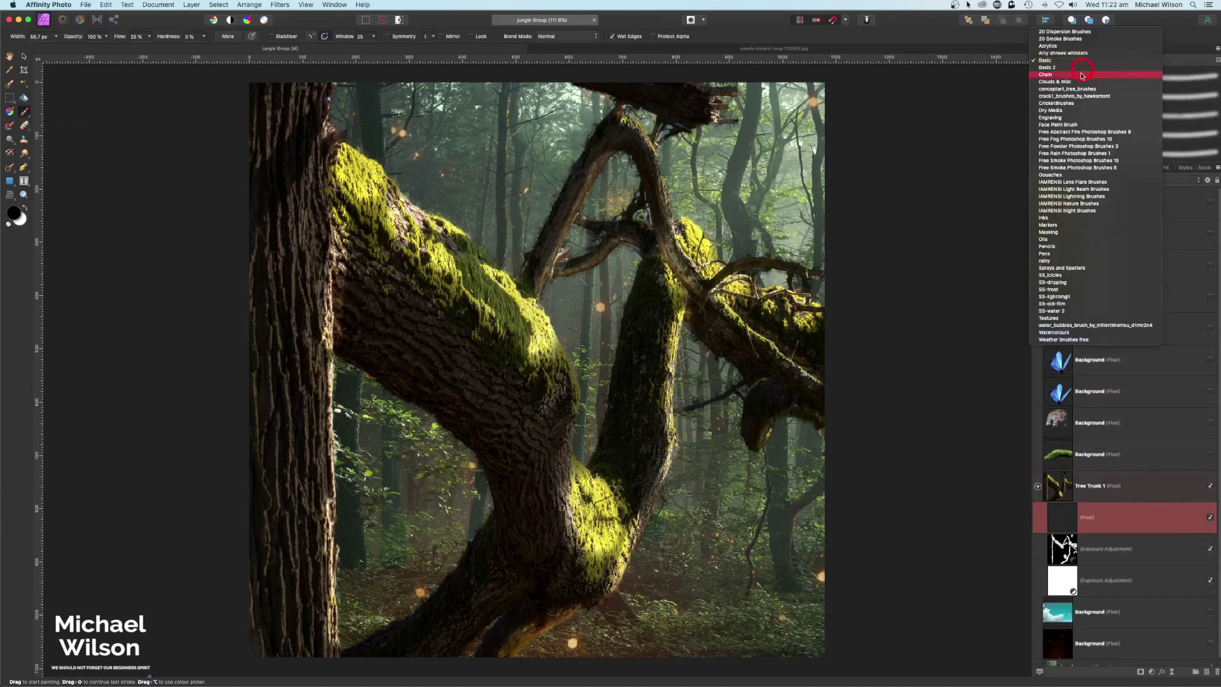
click(1073, 246)
scroll(1132, 131, down, 5)
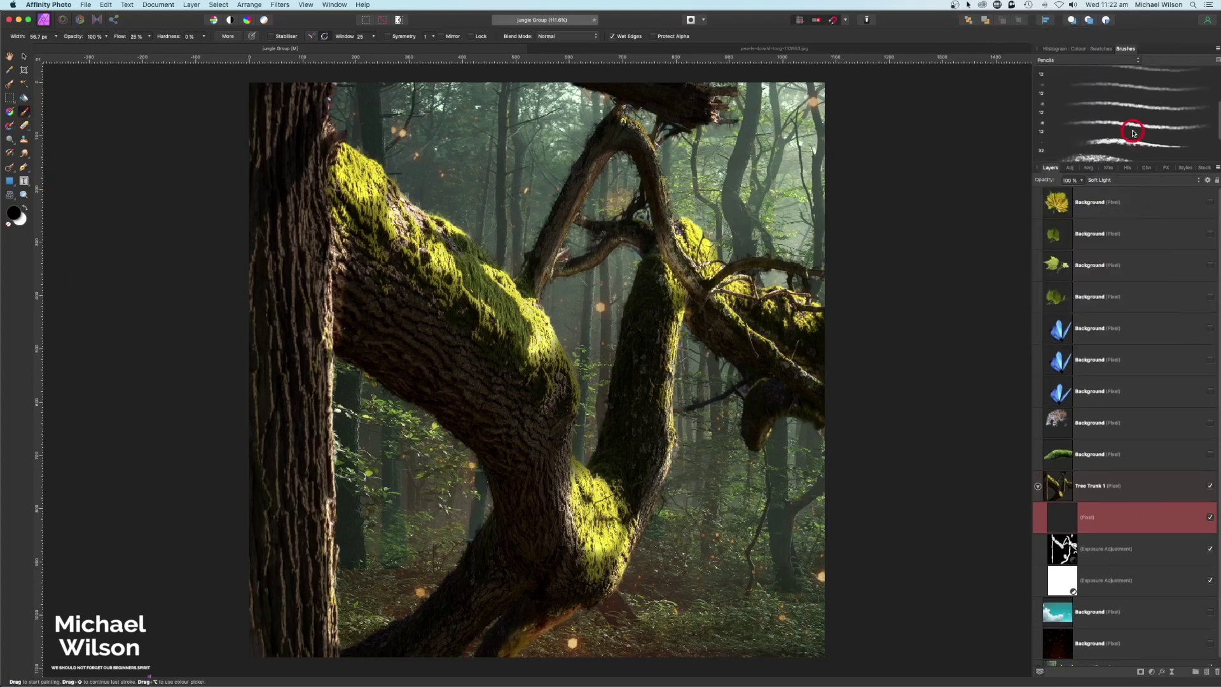
scroll(1133, 132, up, 1)
scroll(1132, 132, down, 1)
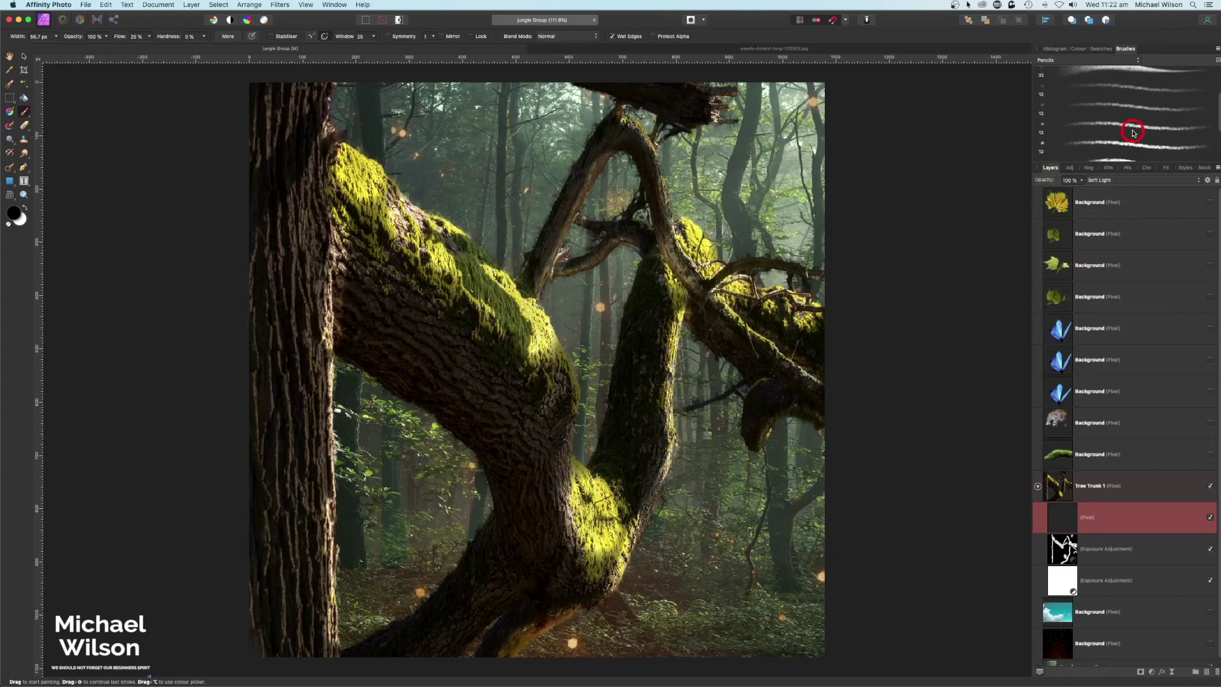
click(1081, 129)
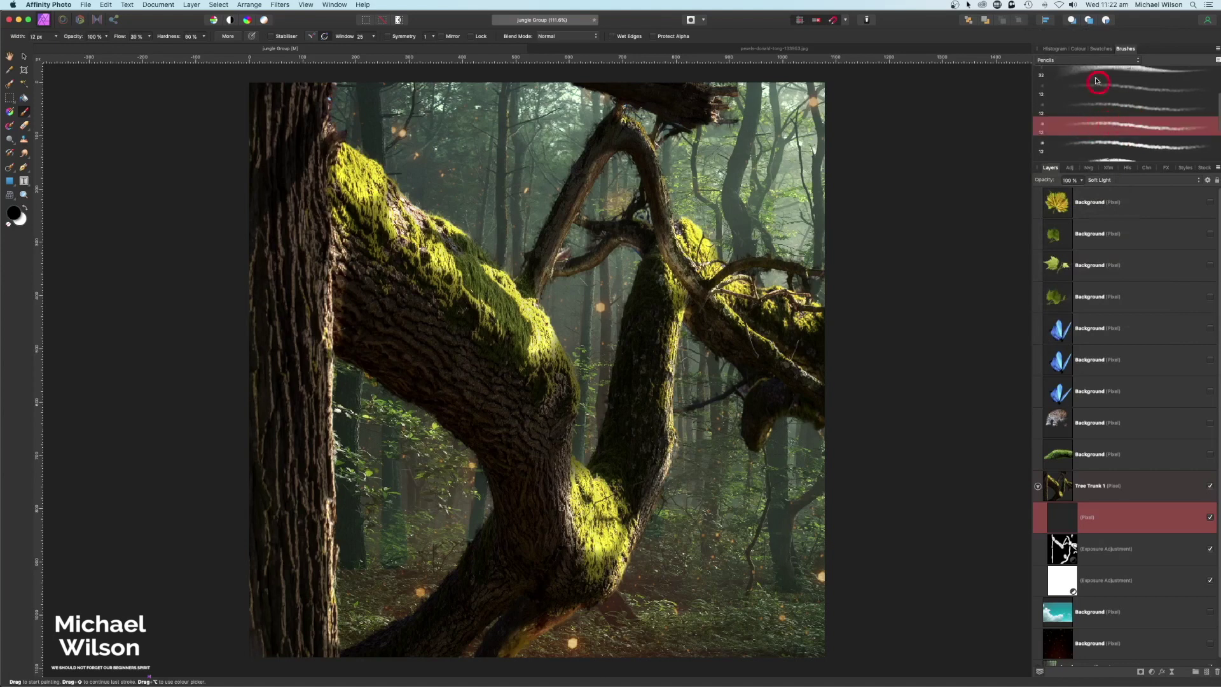
Set the brush colour to a golden orange, EA9D23
click(1079, 50)
double_click(1044, 64)
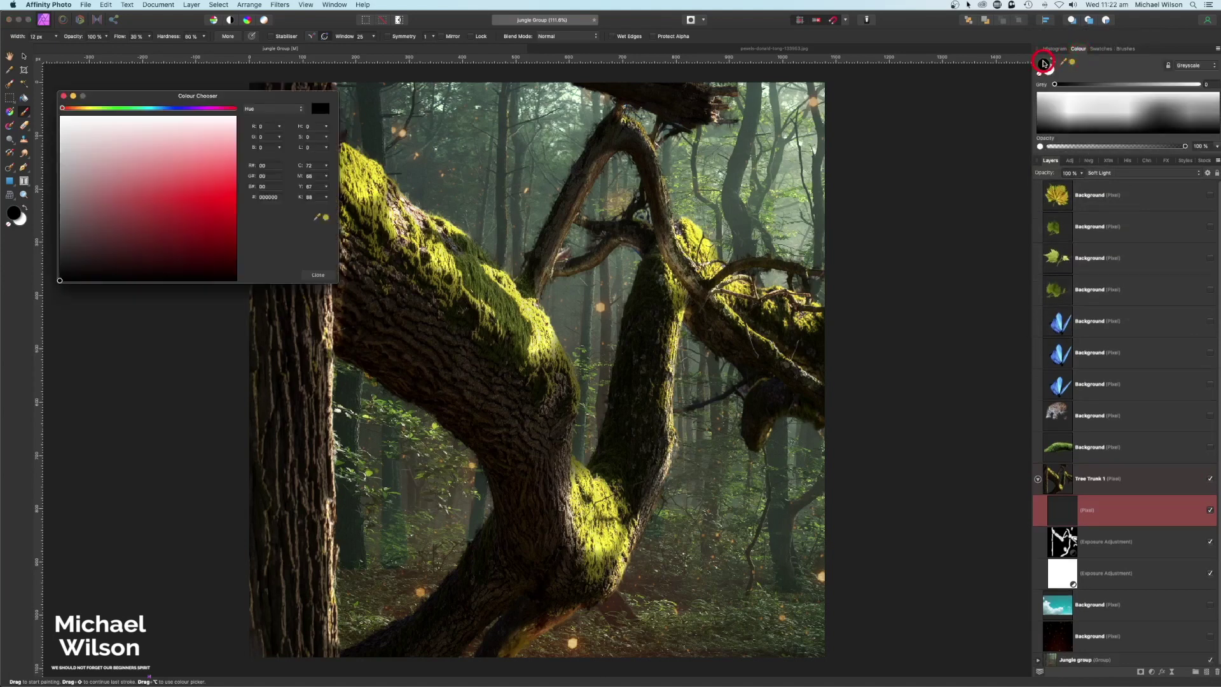
drag(76, 111, 78, 112)
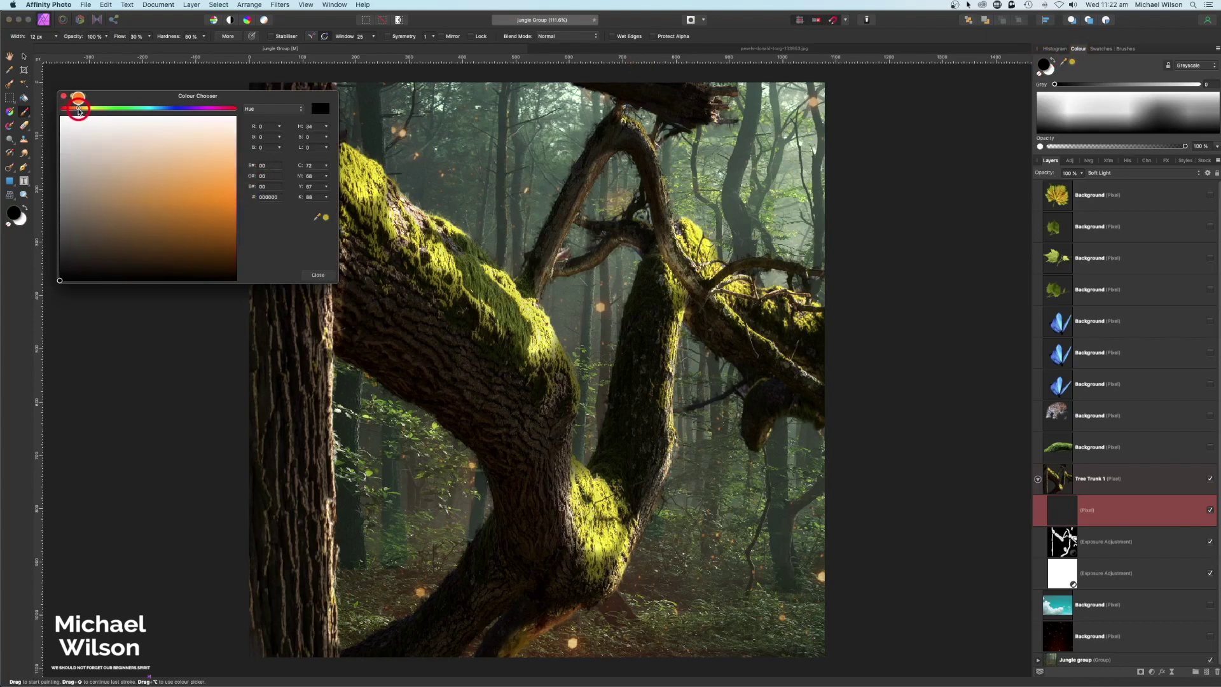
click(197, 191)
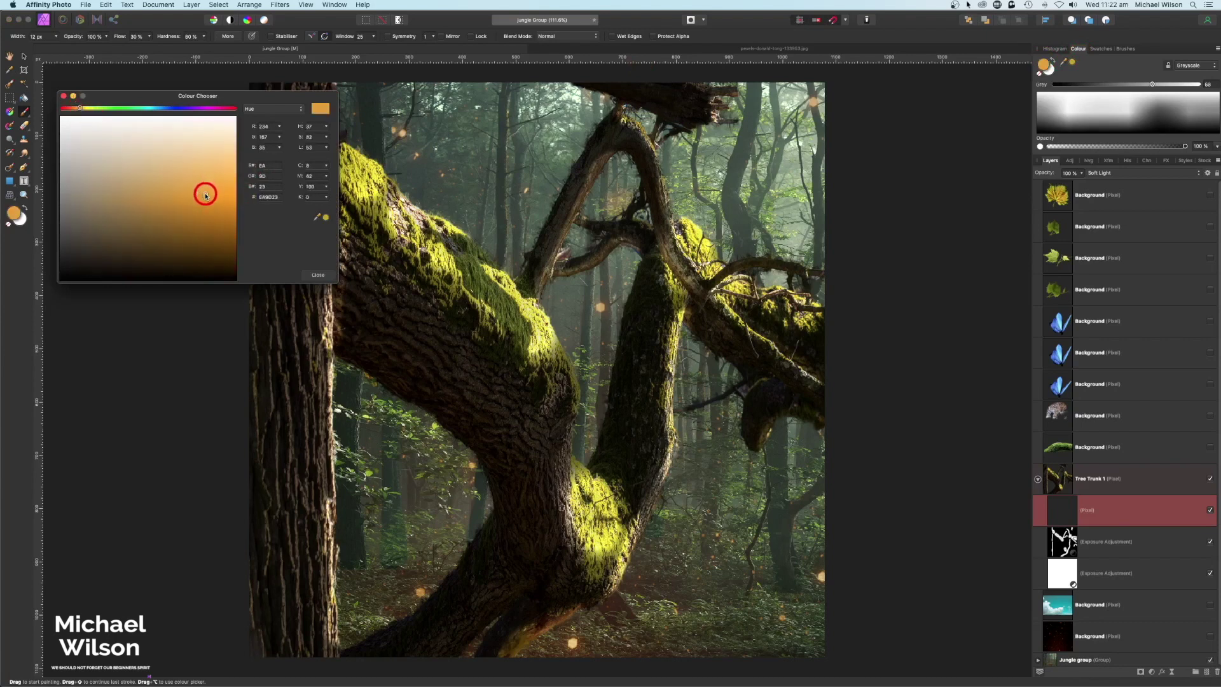
Paint orange light along the trunk and branch edges on the nested Soft Light layer with a 21 px brush
click(1074, 509)
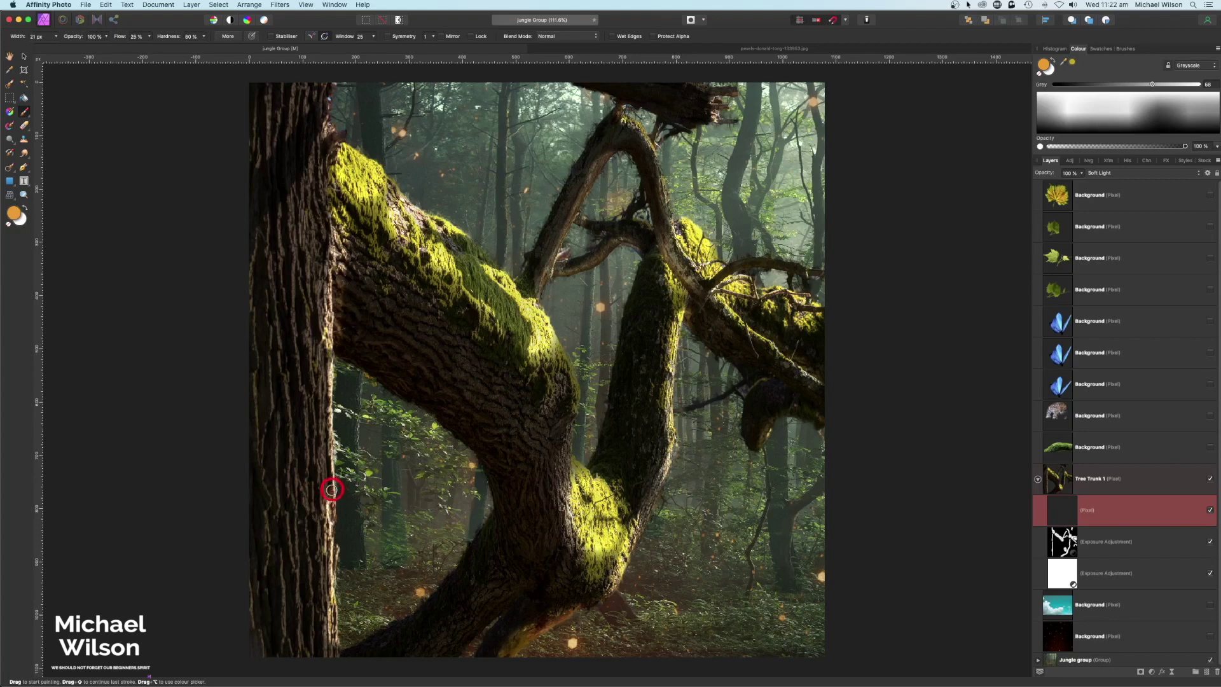
drag(331, 489, 331, 589)
drag(326, 490, 326, 327)
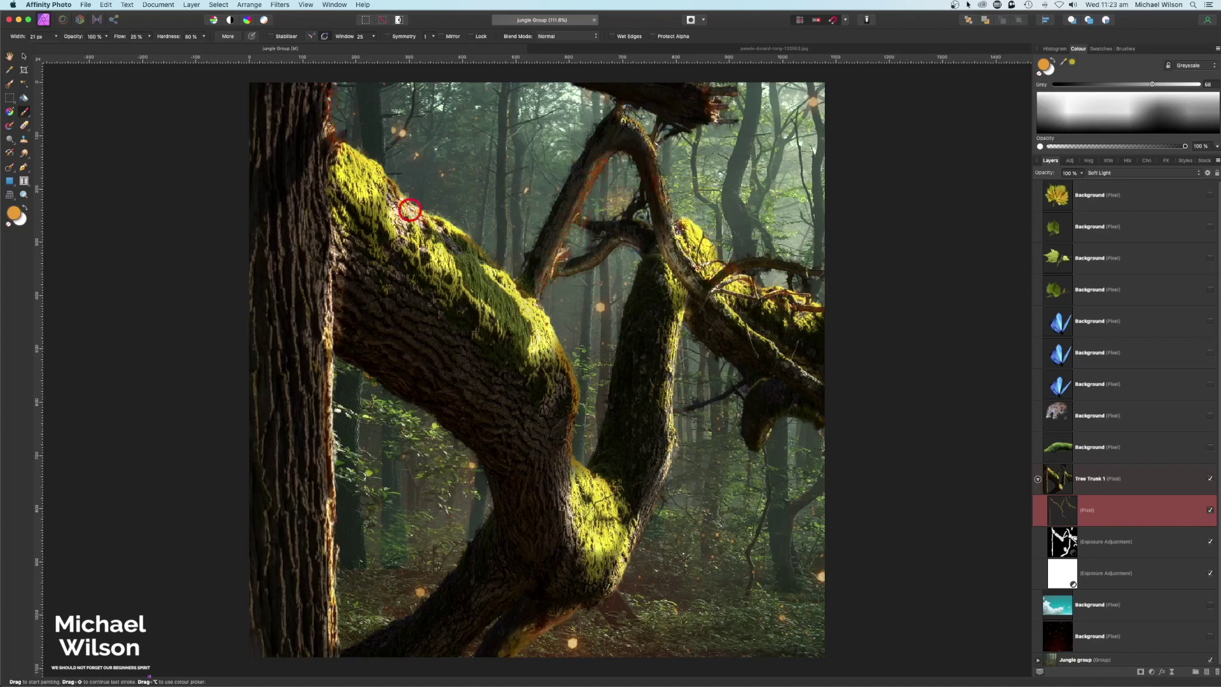
drag(821, 414, 774, 420)
Sample a bright yellow from the moss as the second colour and paint it along the trunk and branch edges, enlarging the brush for the upper branches
click(1056, 60)
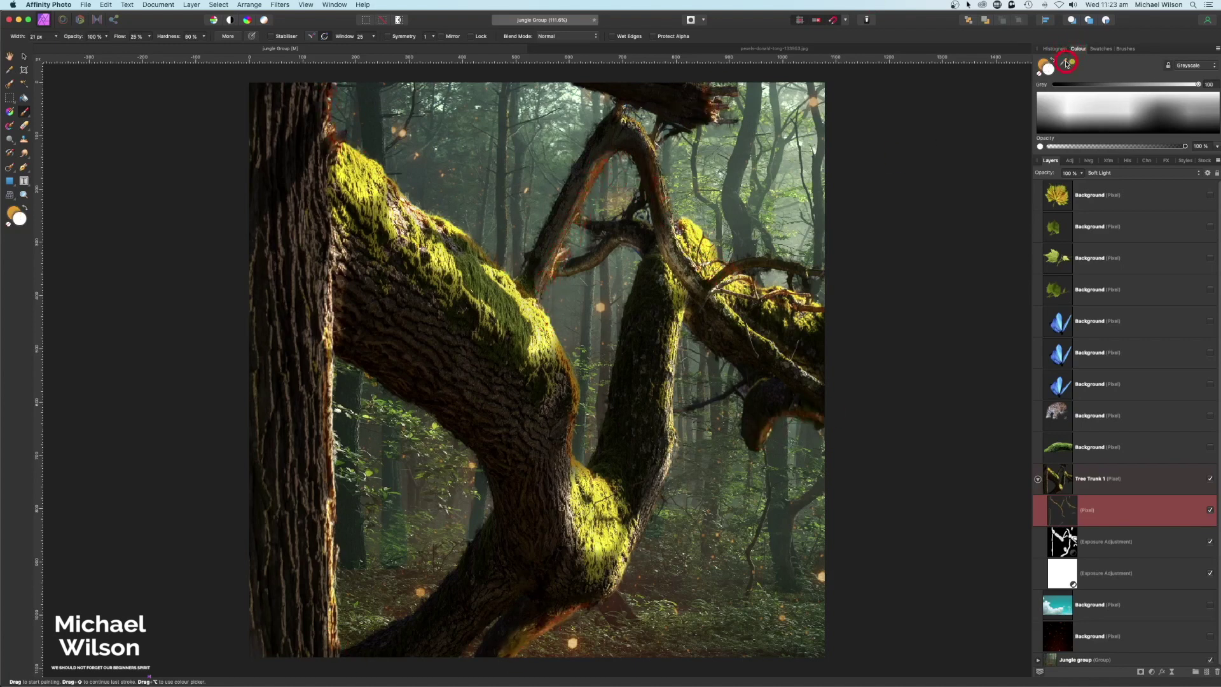
drag(1067, 62, 373, 185)
drag(329, 294, 329, 642)
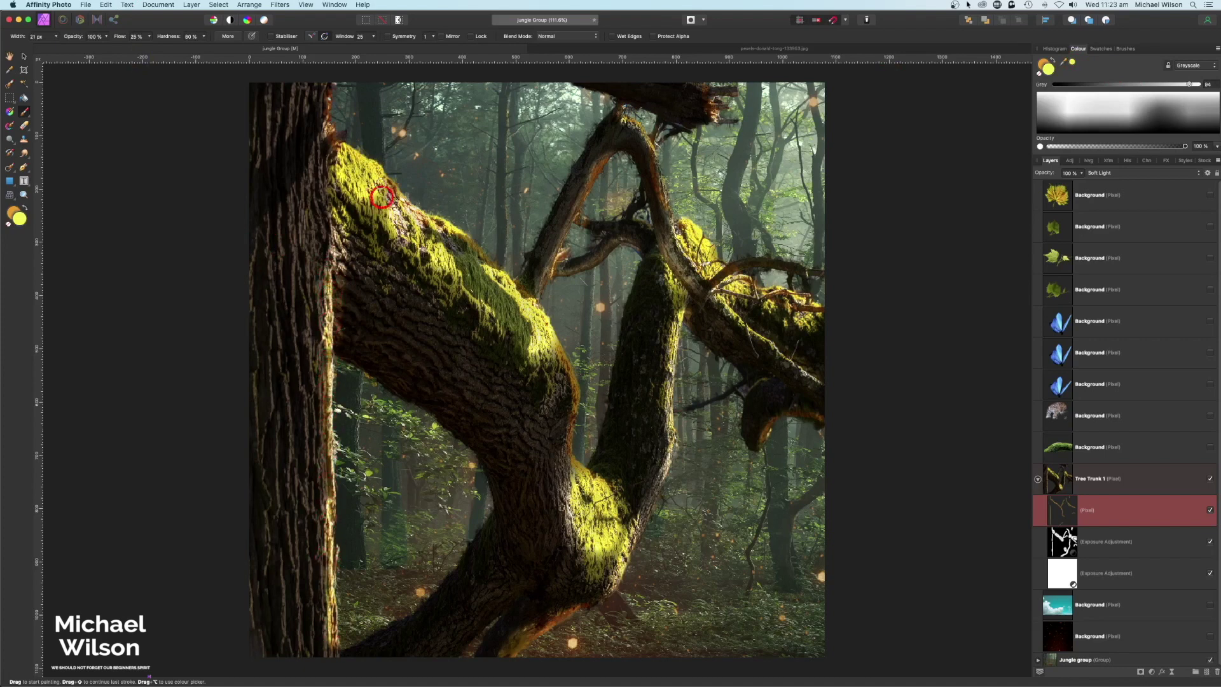
mouse_move(330, 87)
mouse_down()
mouse_move(349, 141)
mouse_move(545, 341)
mouse_move(571, 602)
mouse_up()
mouse_move(562, 219)
mouse_down()
mouse_move(566, 204)
mouse_move(536, 275)
mouse_move(569, 197)
mouse_move(626, 138)
mouse_move(589, 169)
mouse_move(542, 268)
mouse_move(647, 131)
mouse_move(677, 239)
mouse_move(789, 296)
mouse_move(677, 333)
mouse_move(589, 597)
mouse_move(658, 104)
mouse_move(716, 109)
mouse_up()
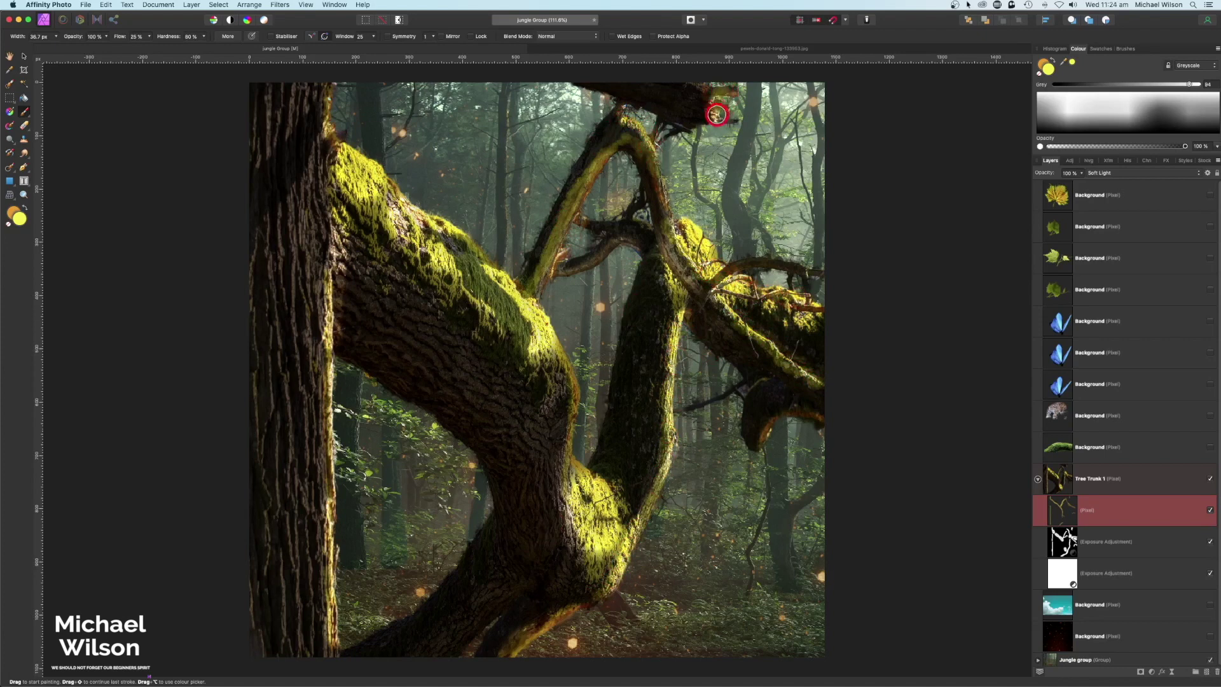
drag(330, 95, 320, 69)
Lower the painted Soft Light layer's opacity to 78%, comparing the tree with the layer hidden and shown
drag(1151, 476, 1079, 505)
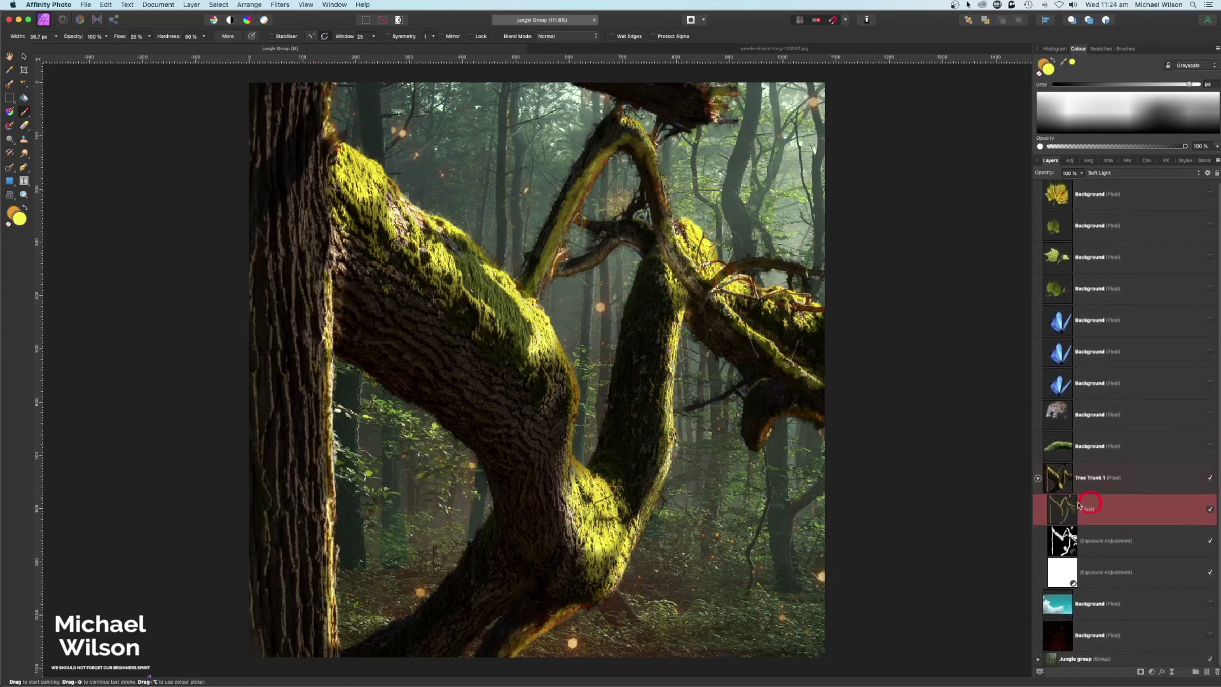
click(1210, 510)
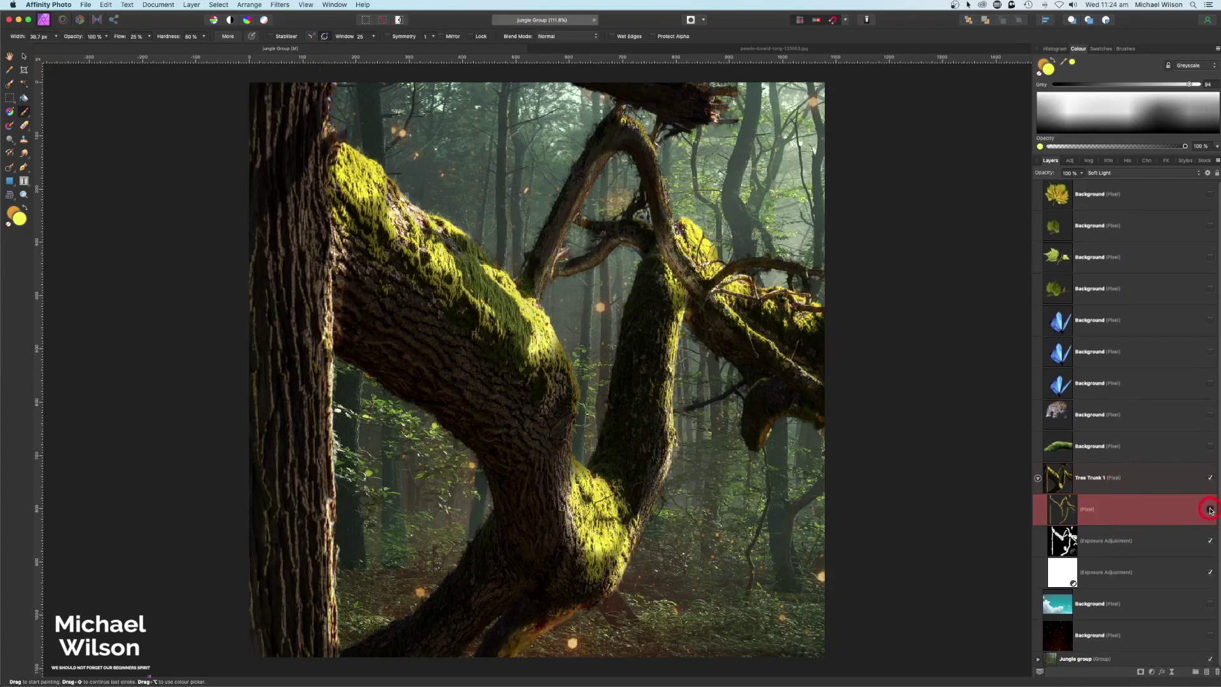
click(1210, 510)
click(1210, 510)
click(1209, 510)
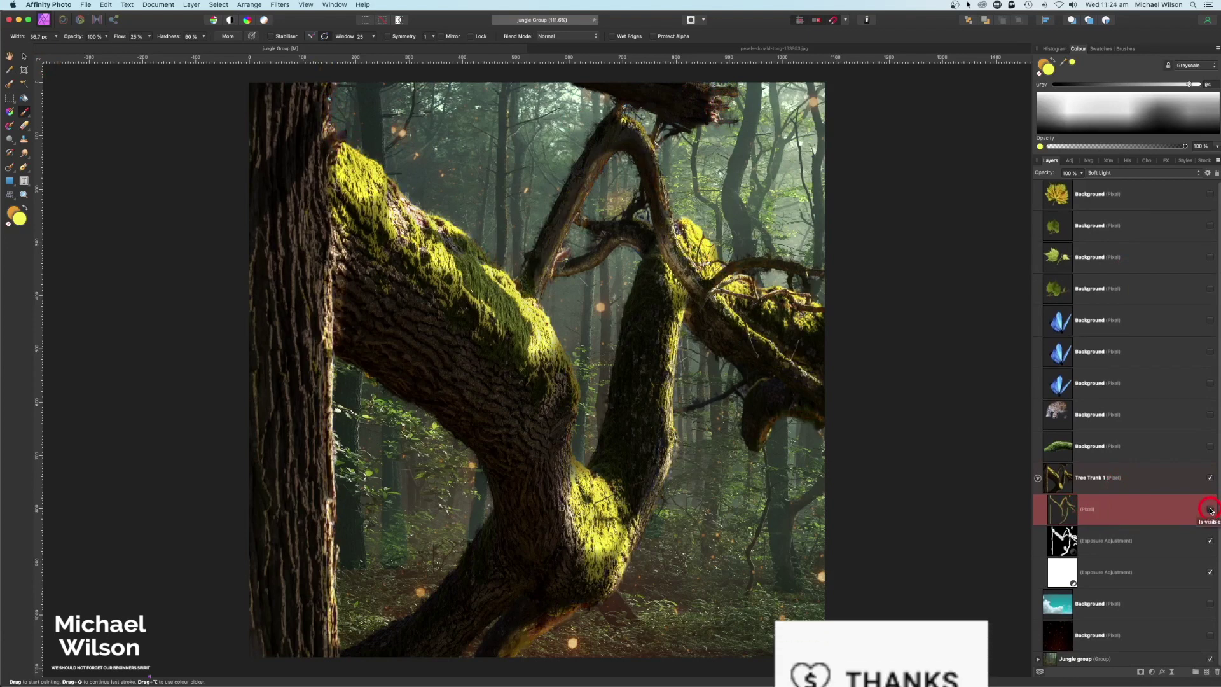
click(1081, 174)
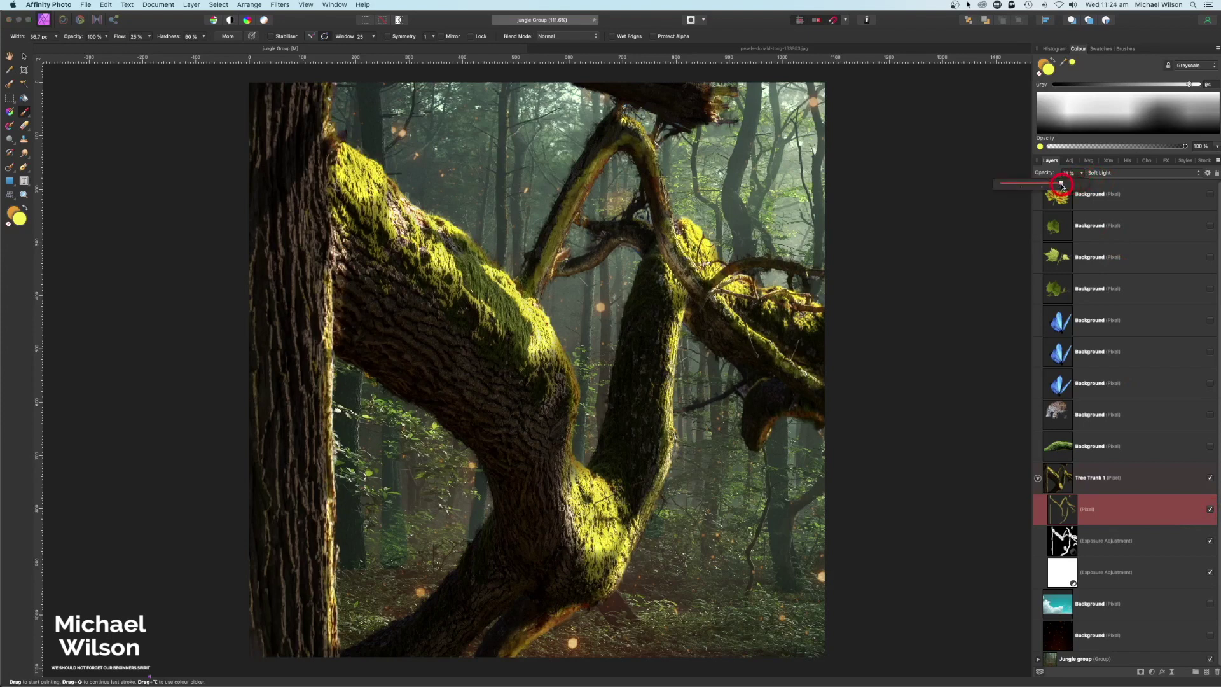
click(1210, 510)
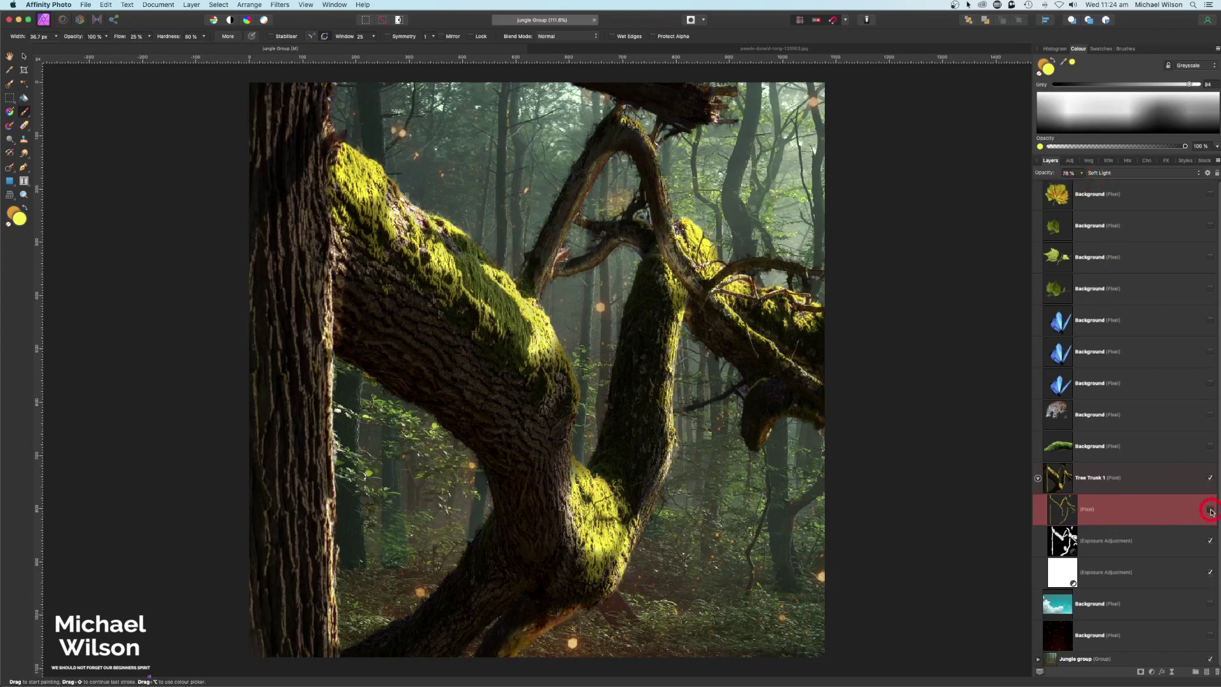
click(1210, 510)
click(1210, 510)
click(1210, 510)
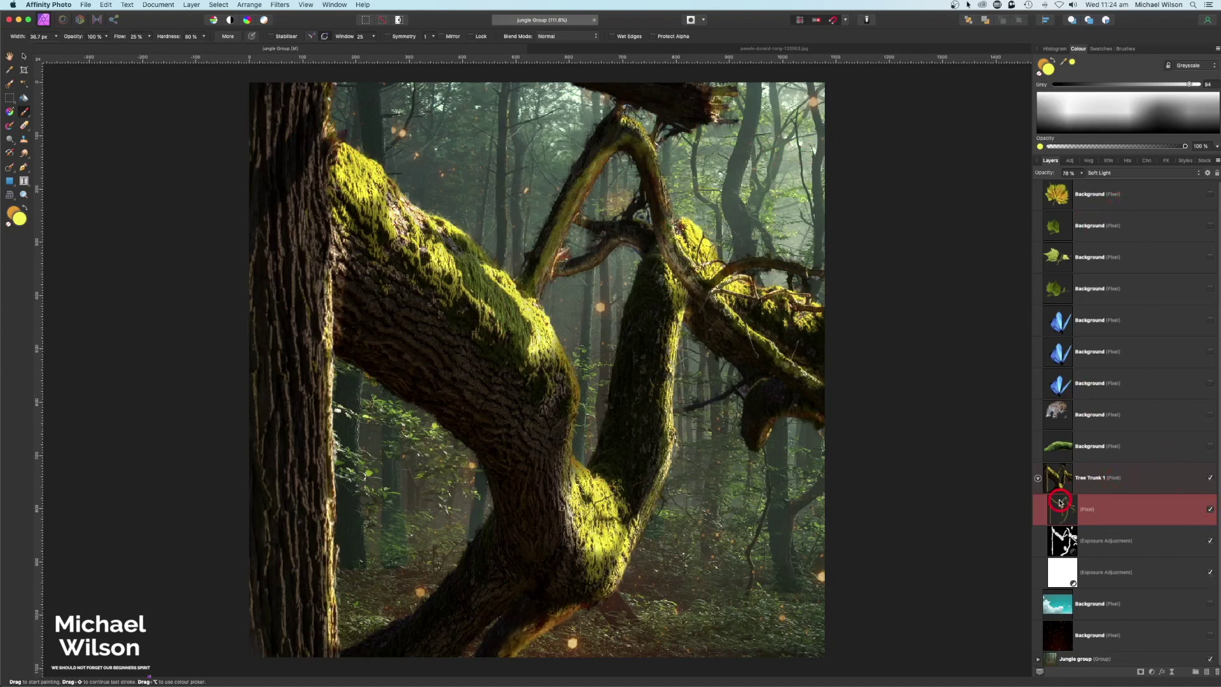
Erase the excess yellow from the arched upper branch on the Soft Light layer, compare the result, and collapse Tree Trunk 1
click(24, 127)
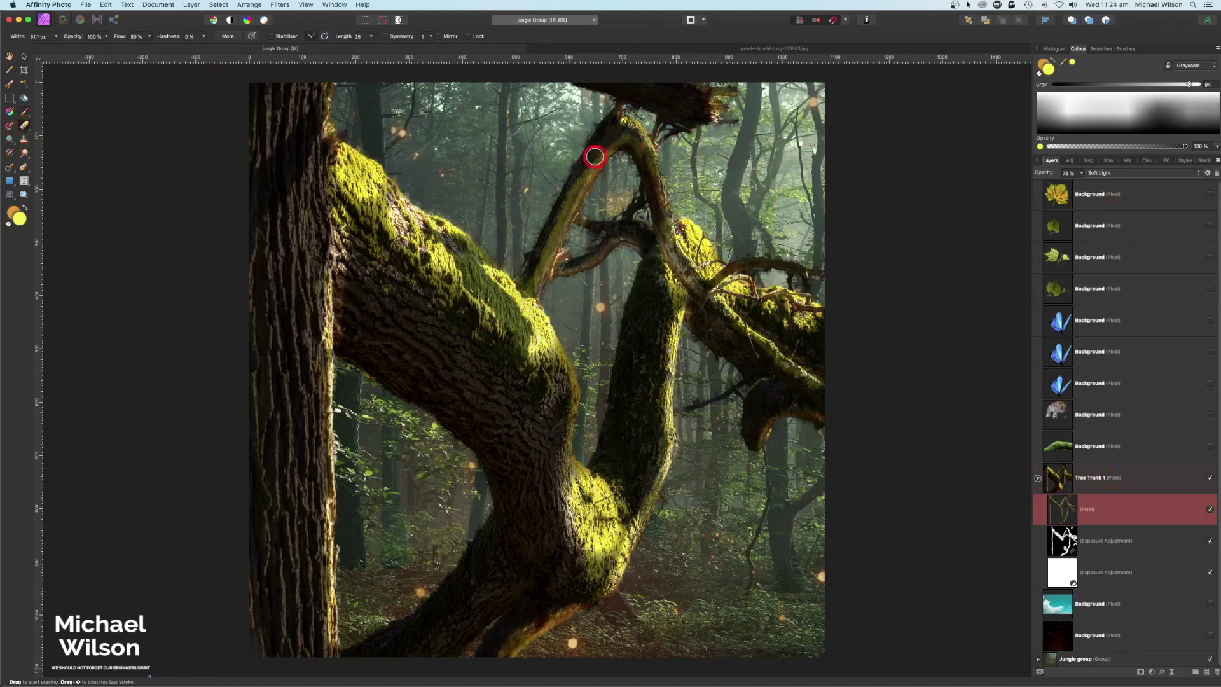
mouse_move(594, 156)
mouse_down()
mouse_move(539, 274)
mouse_move(602, 148)
mouse_move(541, 274)
mouse_move(514, 276)
mouse_up()
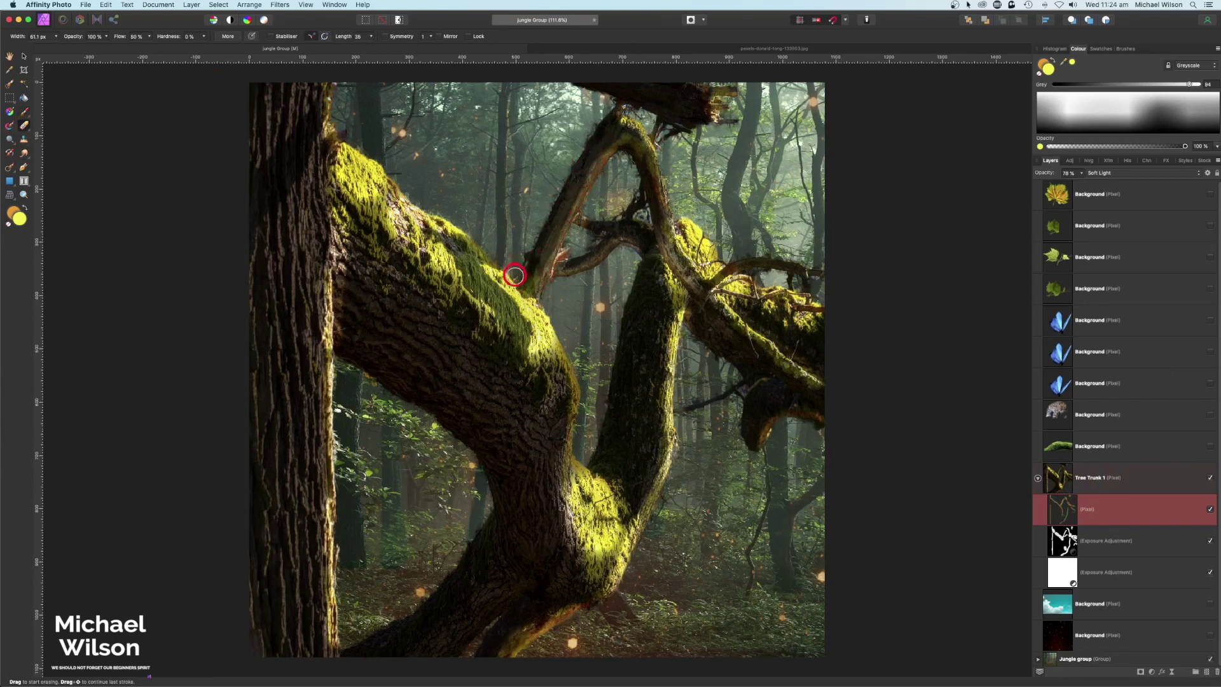
click(1209, 510)
click(1209, 510)
click(1037, 480)
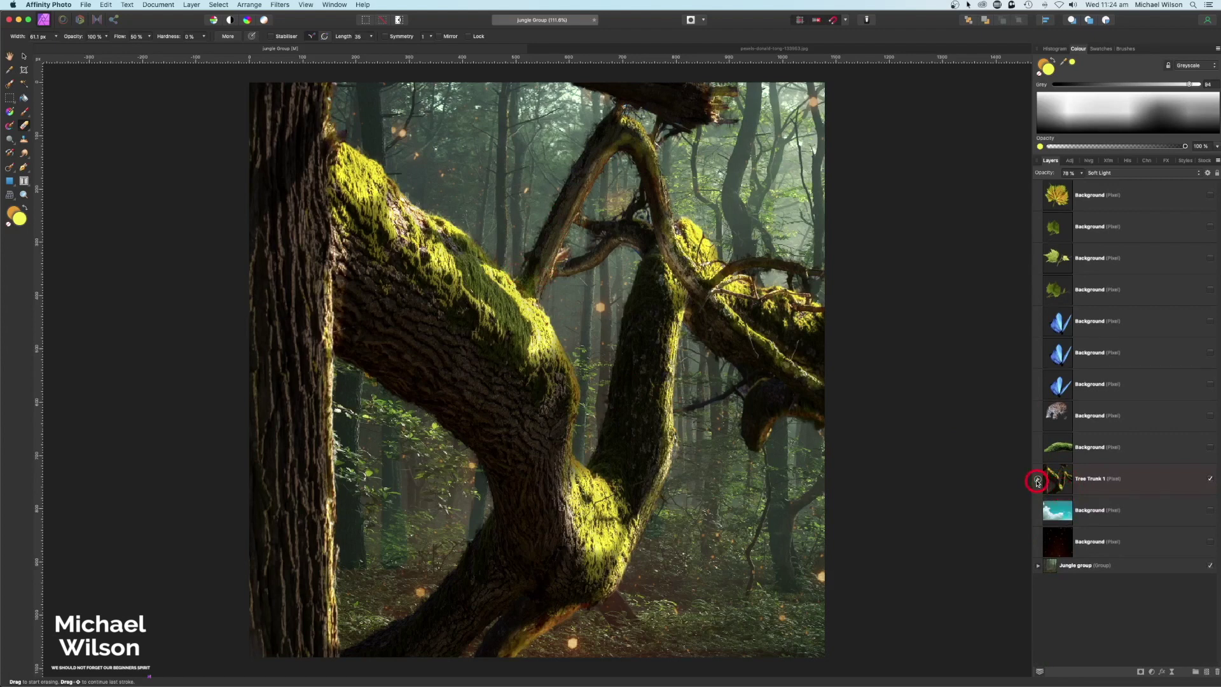
Lower the white-masked darkening Exposure adjustment inside Tree Trunk 1 to about -3.9 and collapse the layer
click(1037, 481)
double_click(1061, 572)
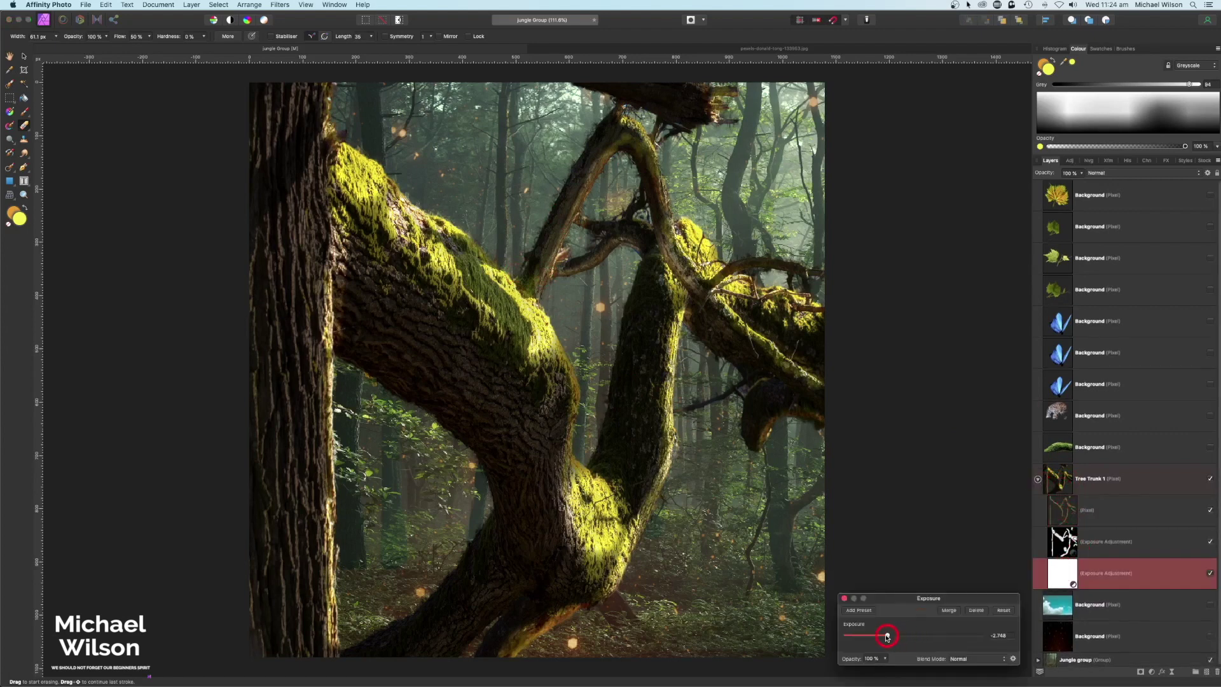
drag(887, 636, 876, 637)
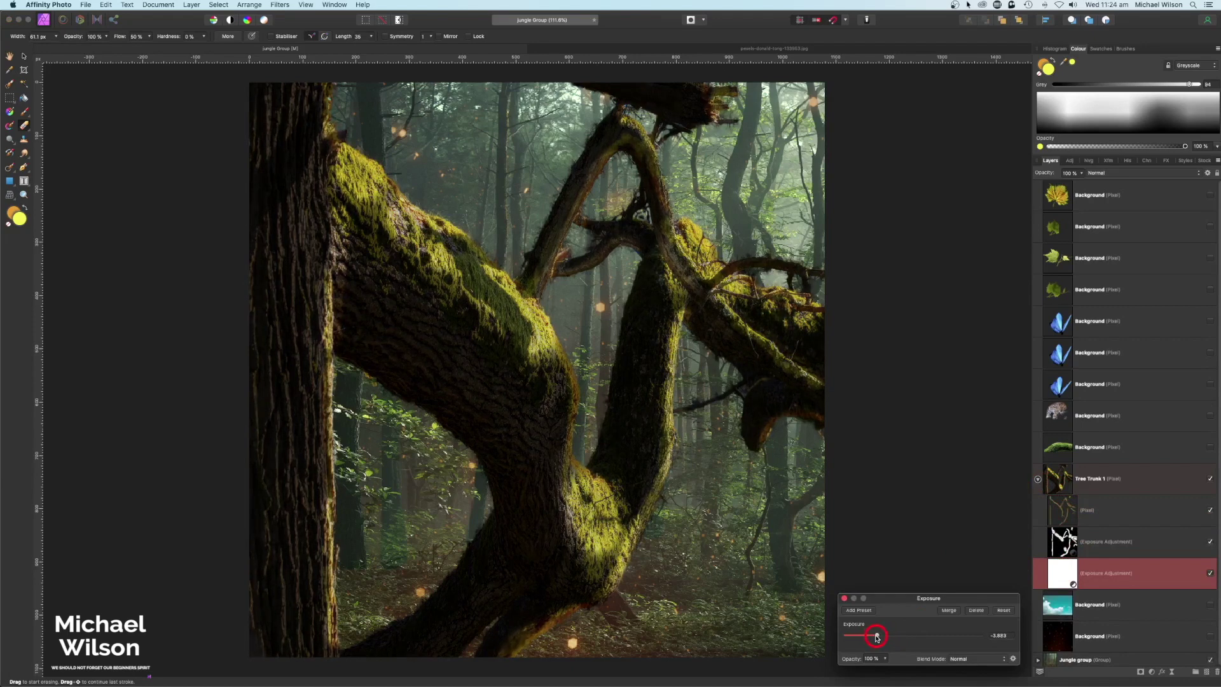
click(843, 599)
click(1038, 478)
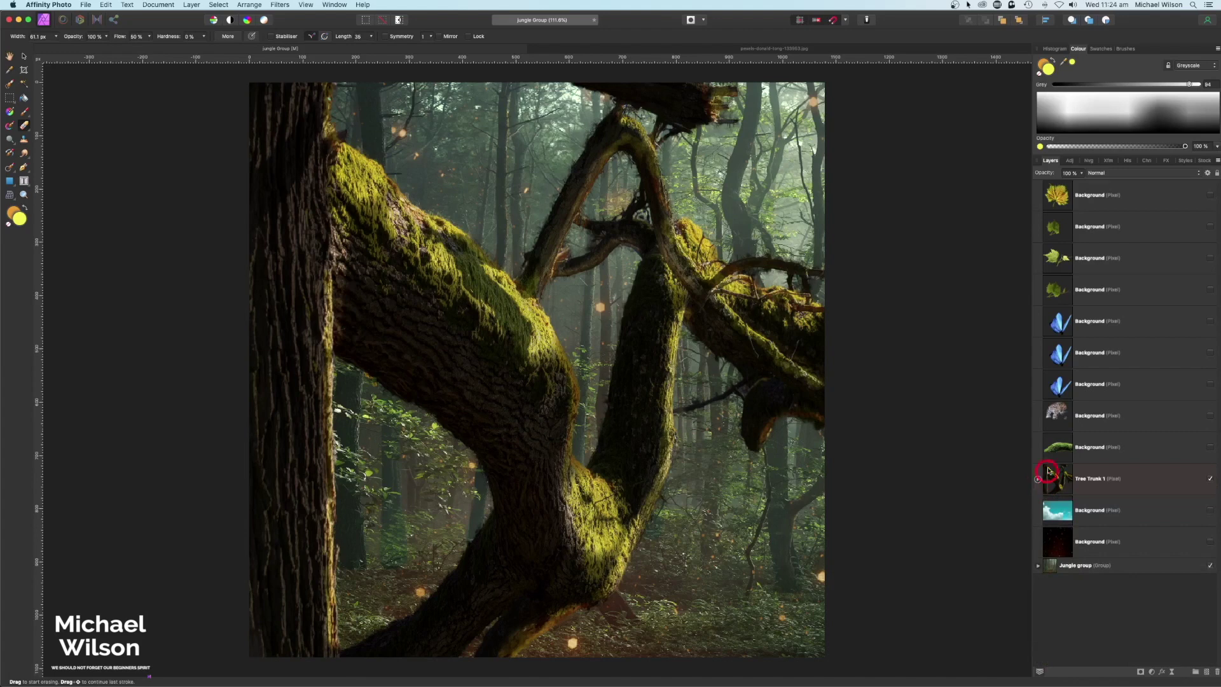
Show the mossy mound layer above Tree Trunk 1 and nest an Exposure adjustment of about -3 inside it
click(1124, 447)
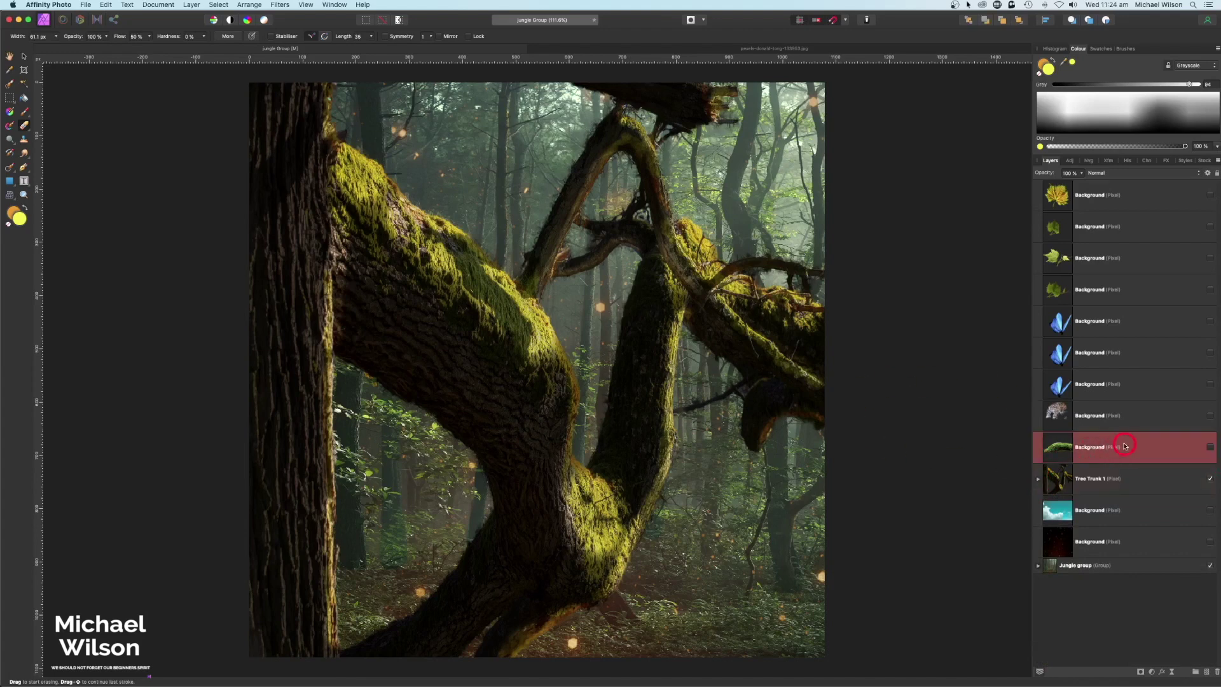
click(1210, 448)
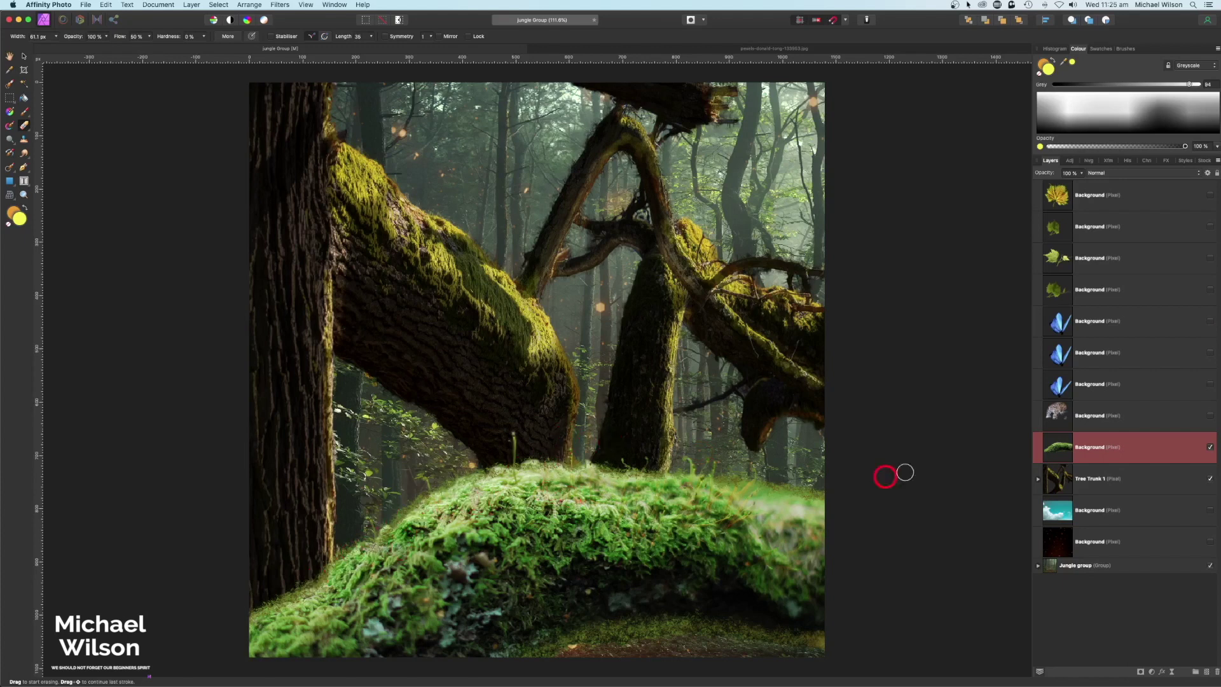
click(1152, 671)
click(1144, 541)
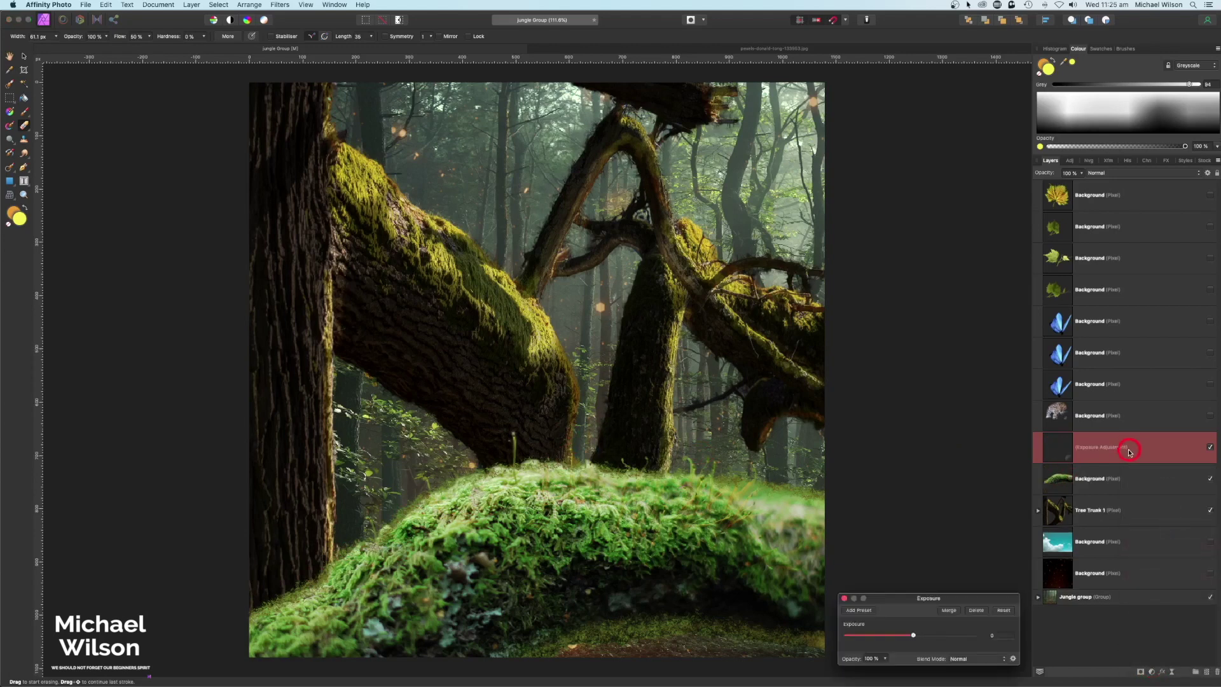
drag(1128, 452, 1058, 478)
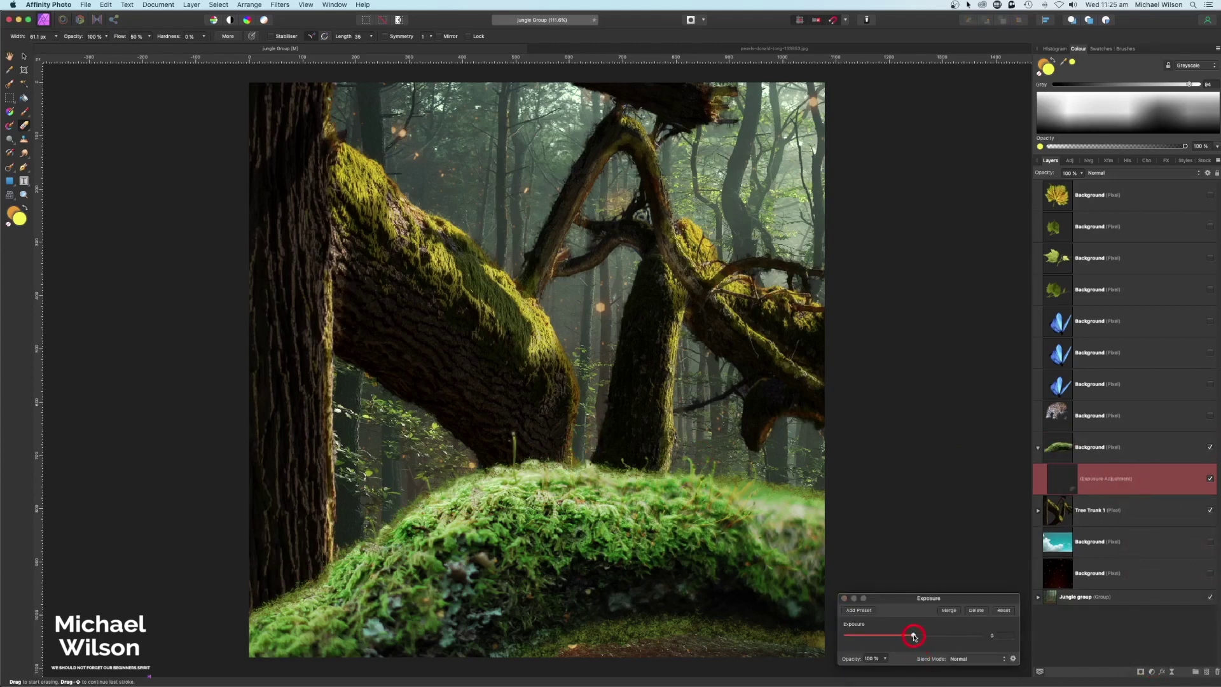
drag(914, 636, 891, 637)
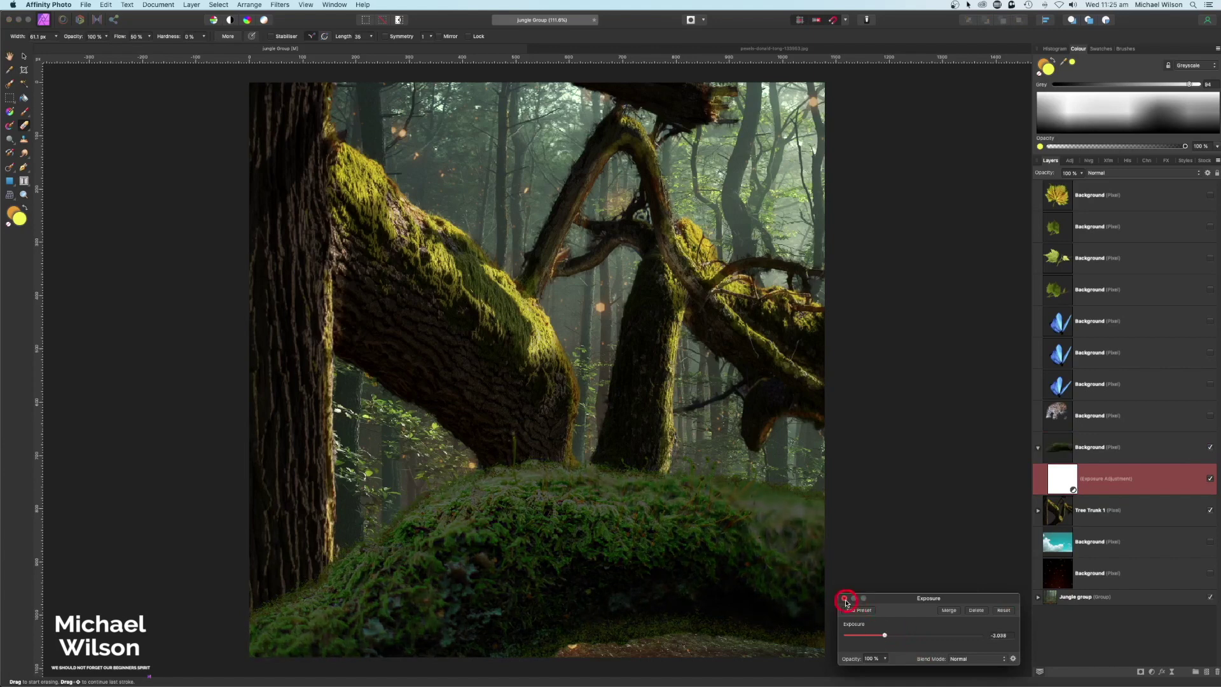
click(845, 599)
Nest a second Exposure adjustment of about 3.3 inside the mossy mound layer and invert its mask to black
click(1059, 447)
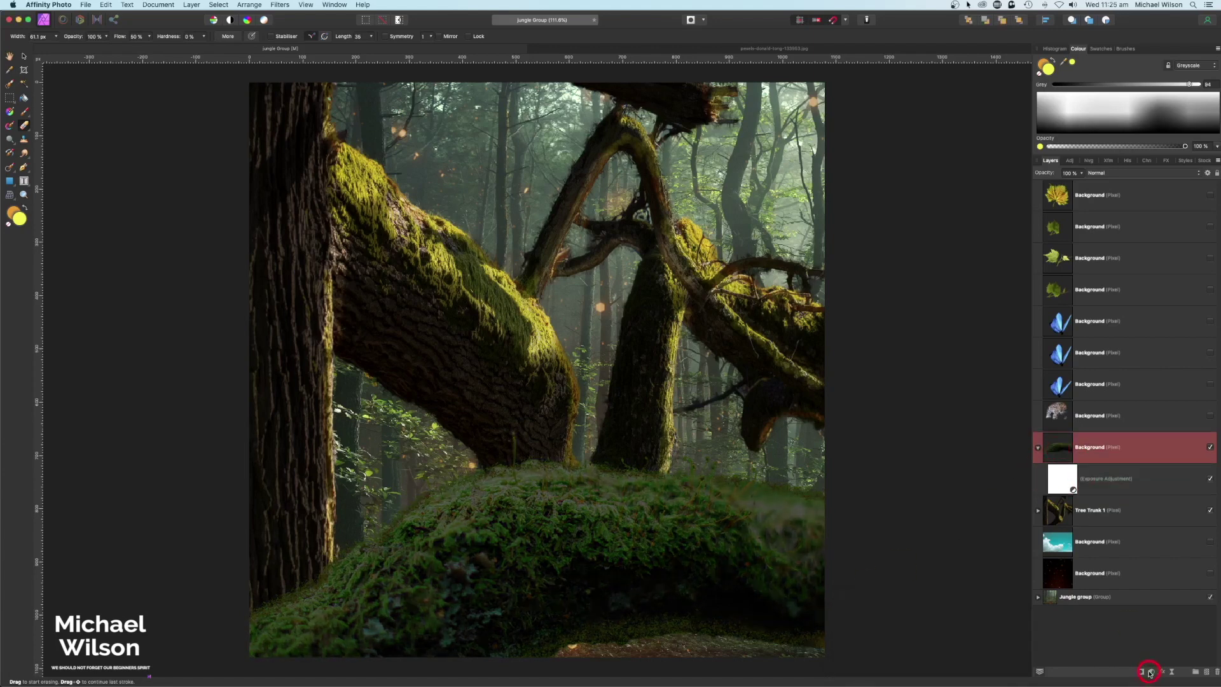
click(1153, 673)
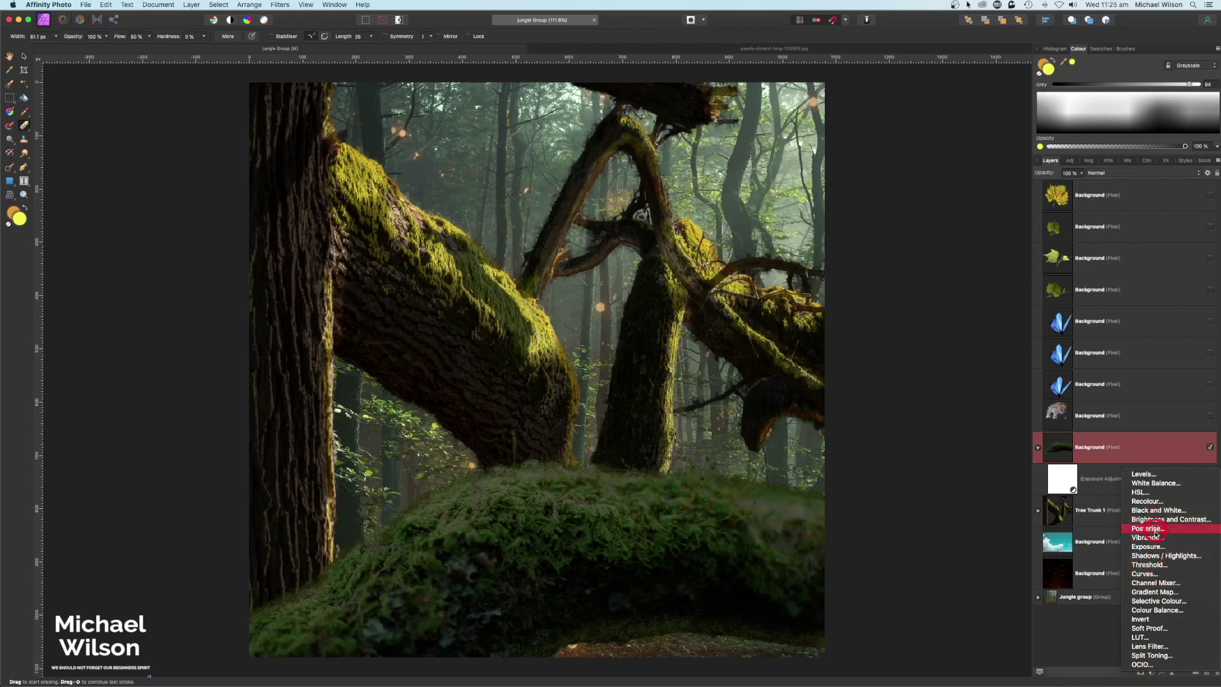
click(1152, 546)
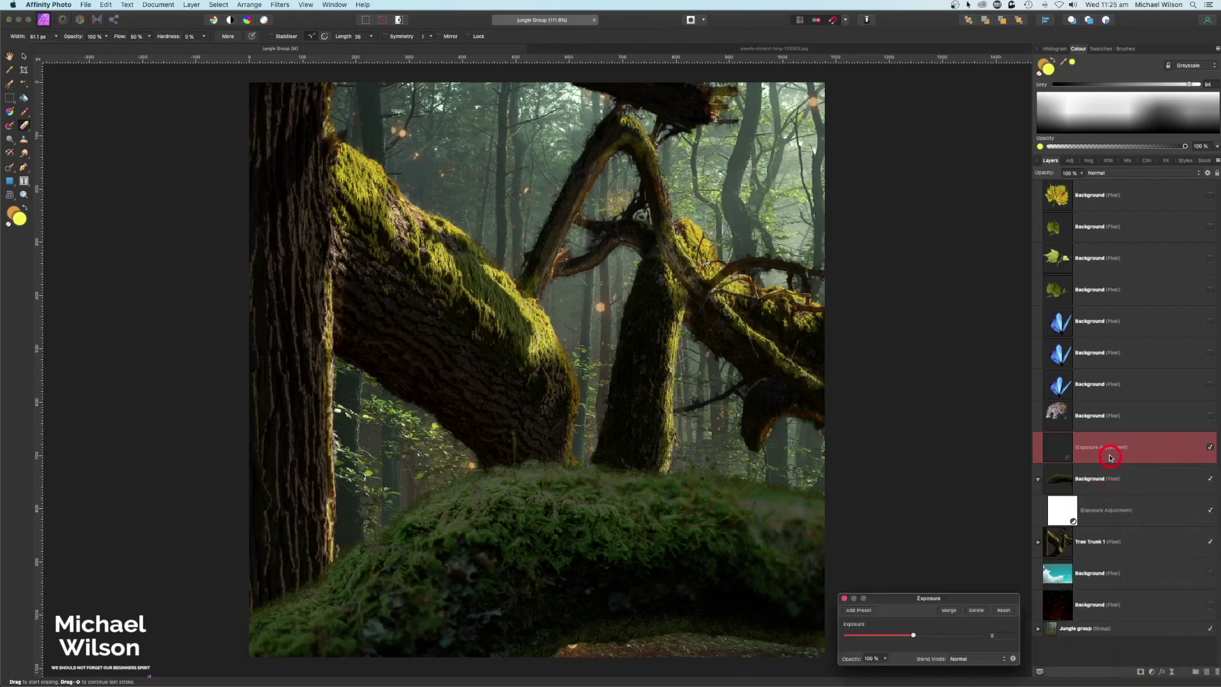
drag(1109, 457, 1118, 483)
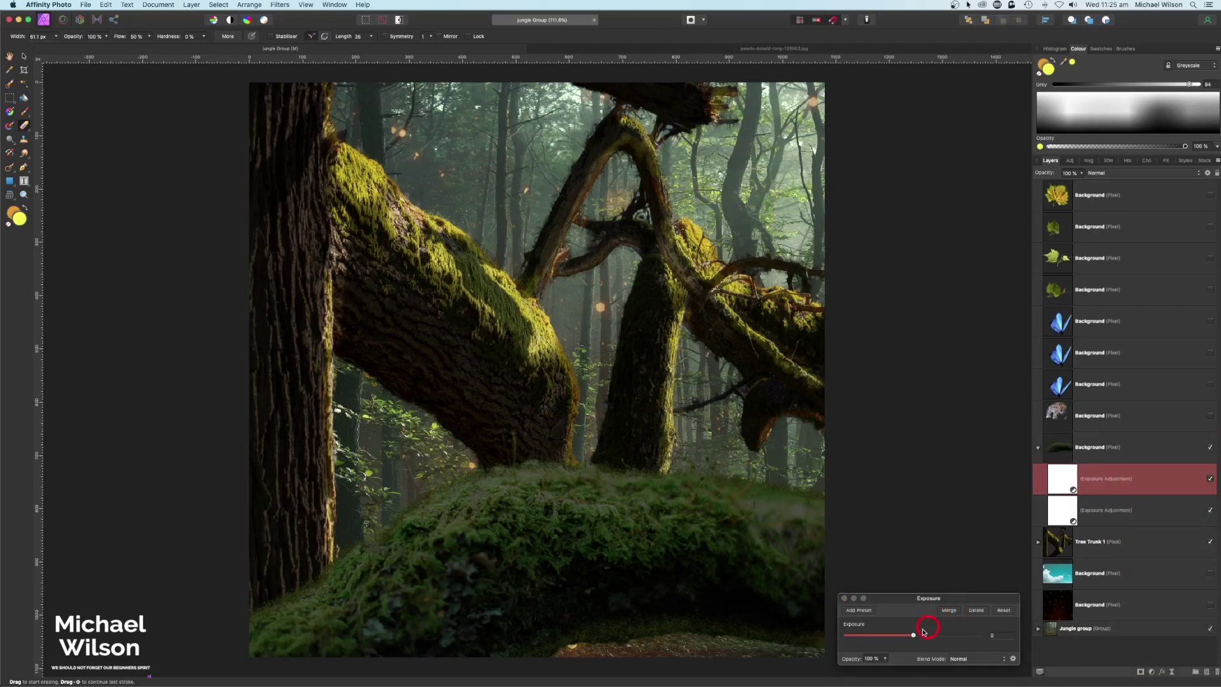
mouse_move(924, 631)
mouse_down()
mouse_move(914, 636)
mouse_move(945, 638)
mouse_up()
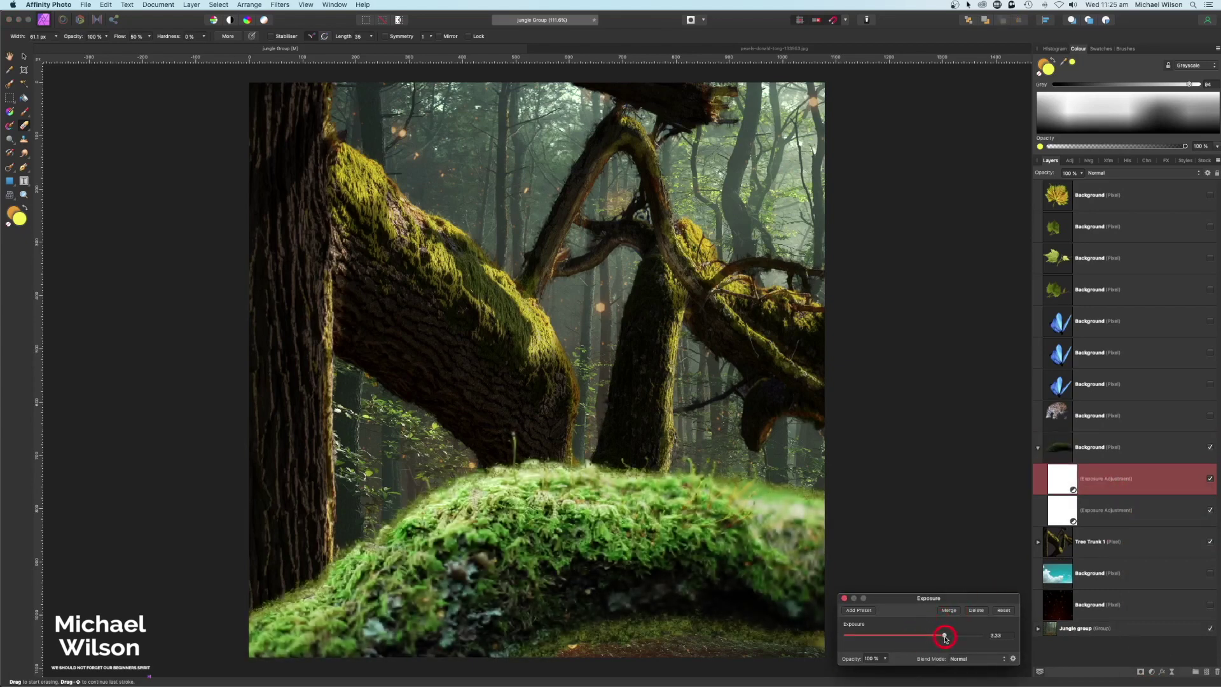
key(super+i)
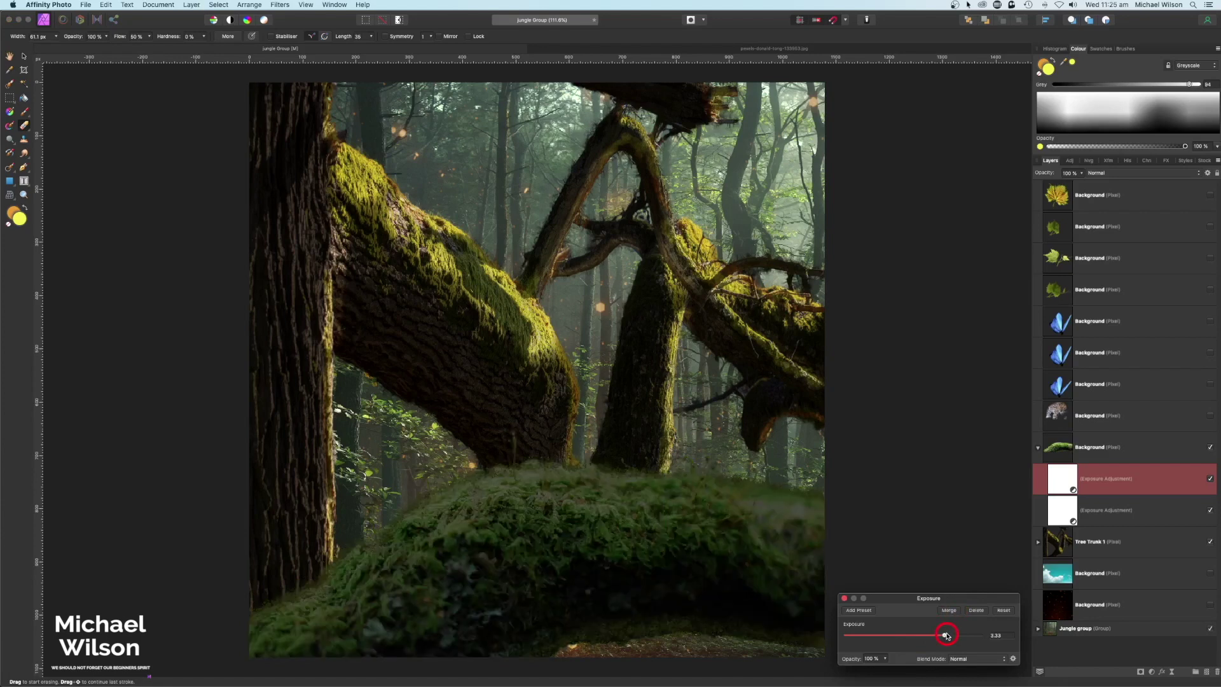
Erase the lower edge of the mossy mound layer to reveal more of the forest floor beneath it
click(1062, 448)
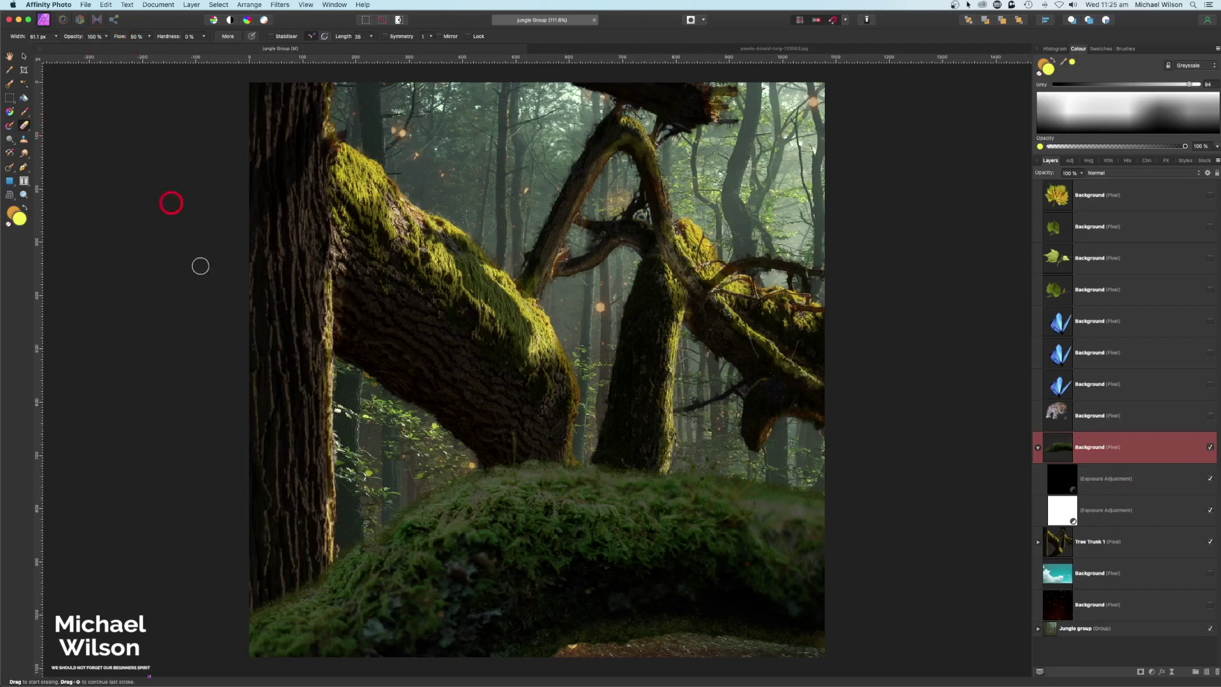
mouse_move(622, 646)
mouse_down()
mouse_move(563, 651)
mouse_move(811, 652)
mouse_move(653, 634)
mouse_move(725, 639)
mouse_move(667, 632)
mouse_move(828, 654)
mouse_move(662, 631)
mouse_move(509, 663)
mouse_move(723, 634)
mouse_up()
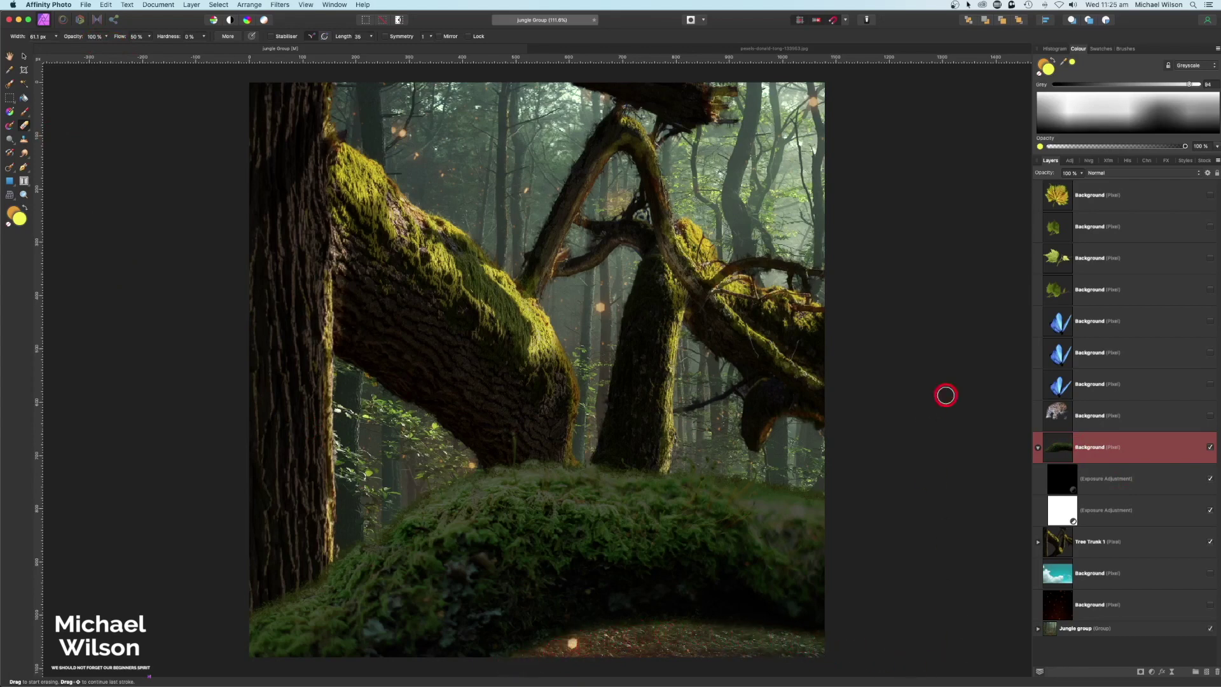
Target the mound's black-masked Exposure adjustment and set up a white Paint Brush with the soft 256 px Basic brush
click(1066, 486)
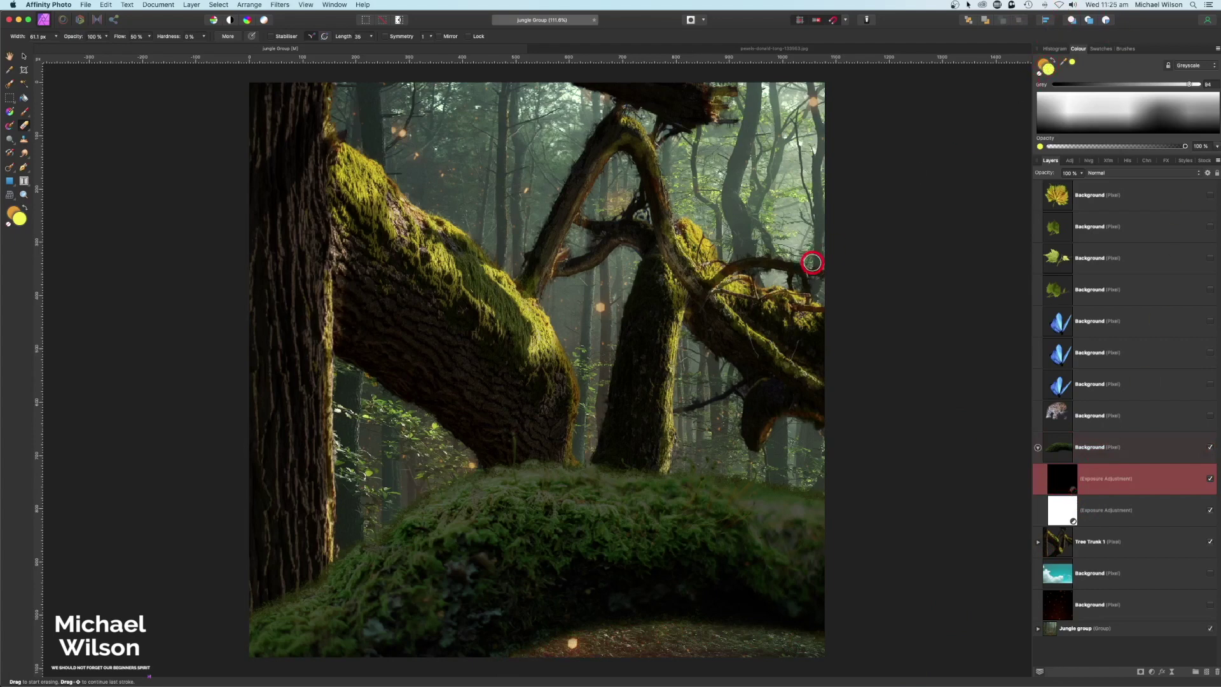
key(d)
click(23, 113)
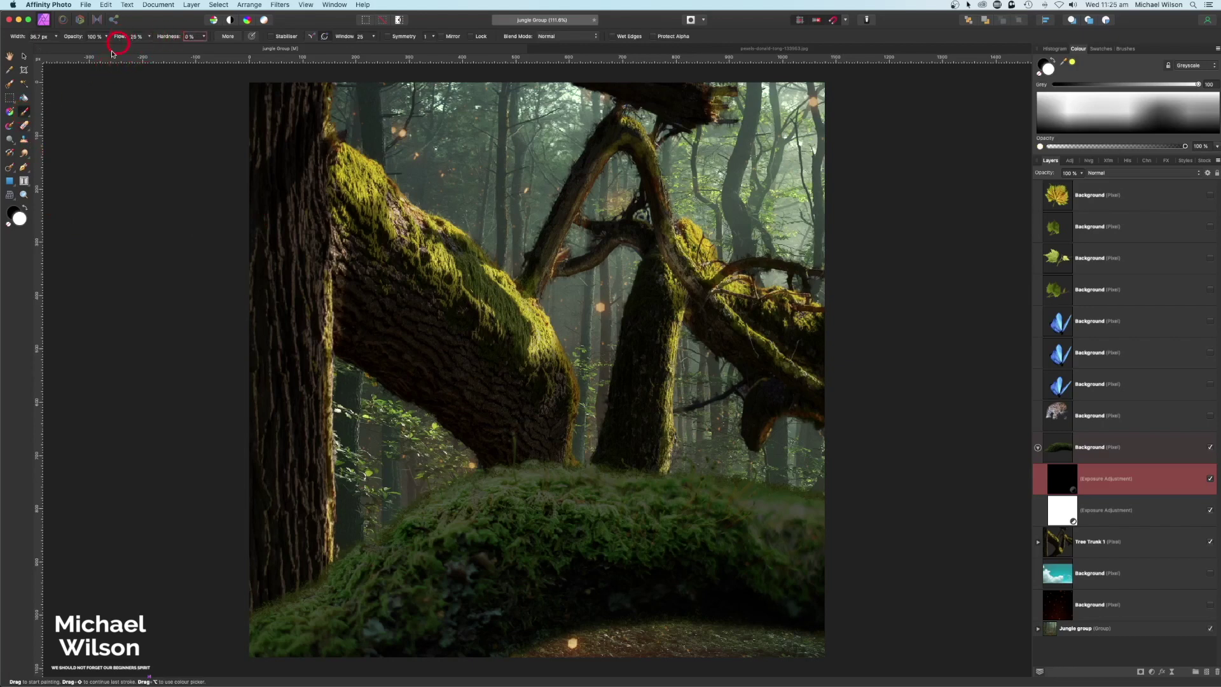
click(1127, 49)
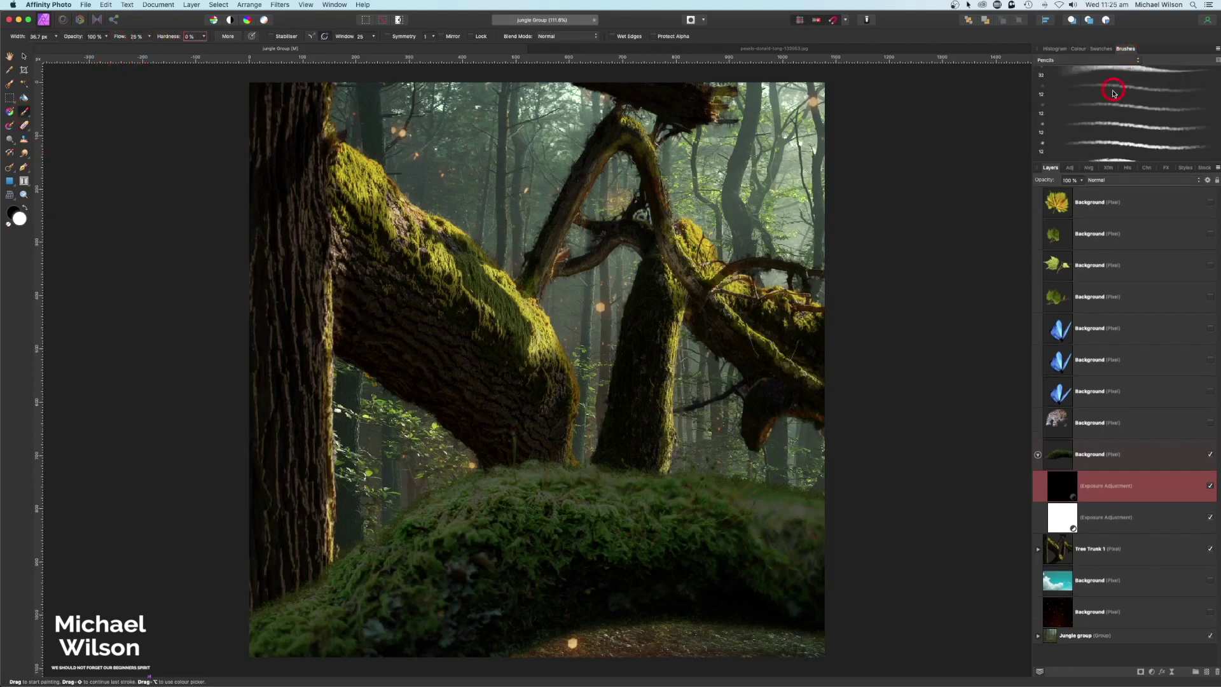
click(1077, 62)
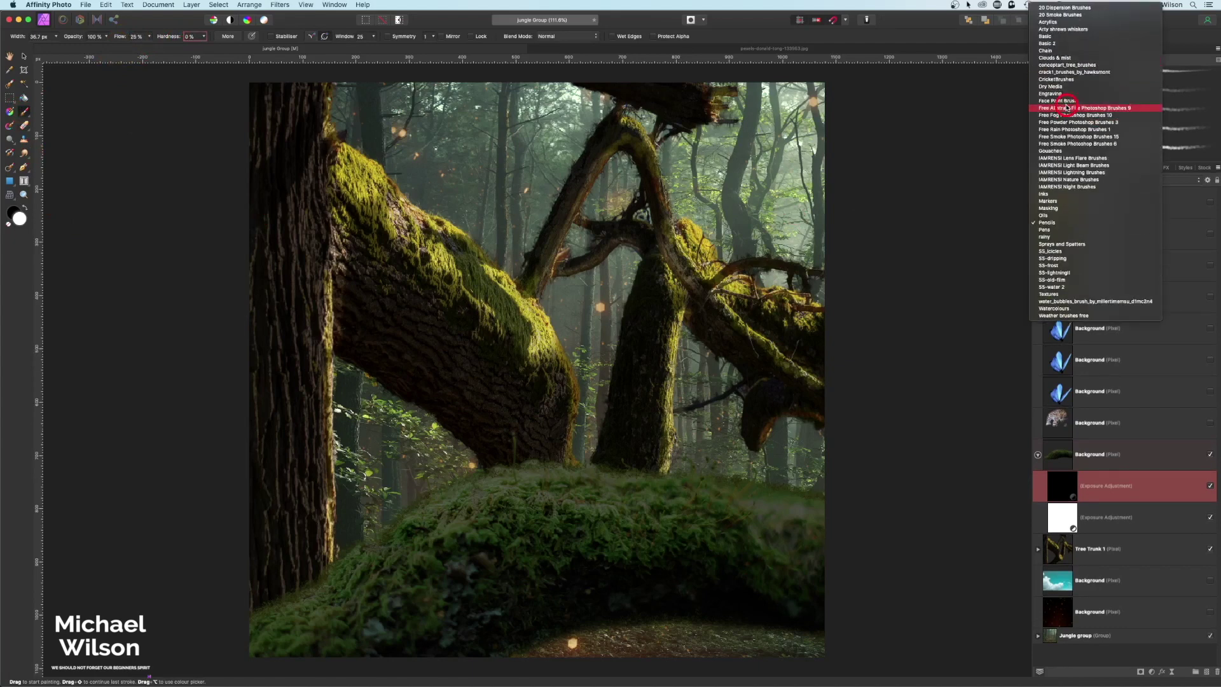
click(1046, 36)
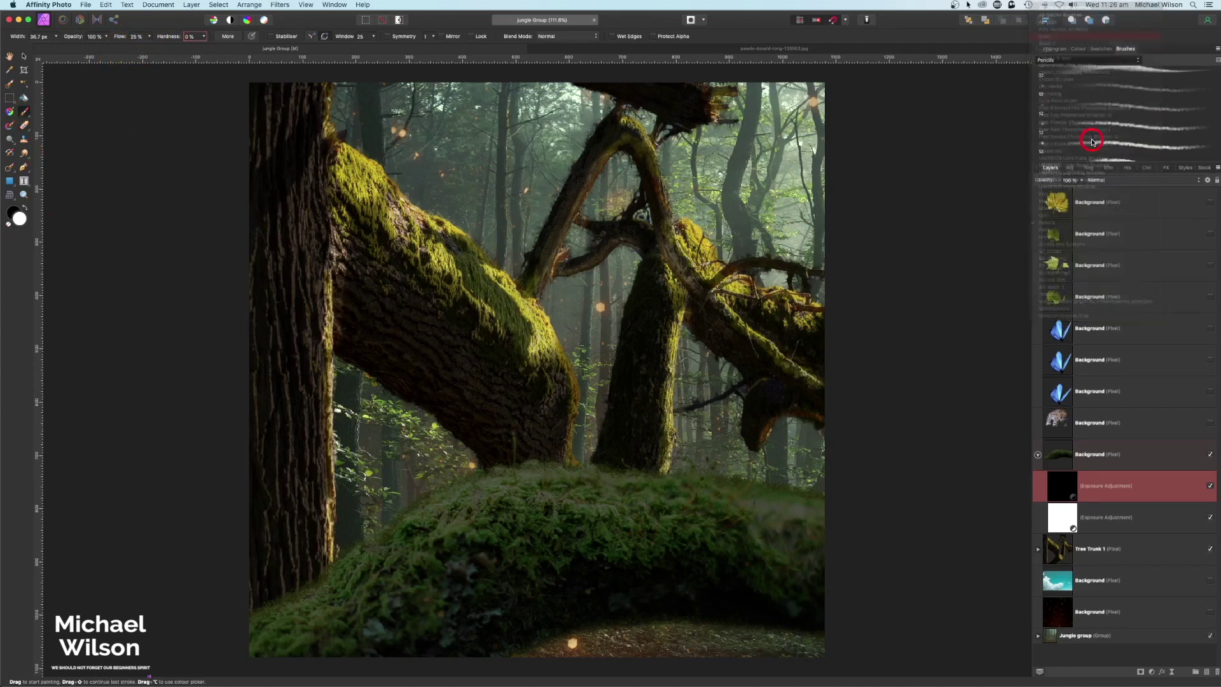
click(1092, 137)
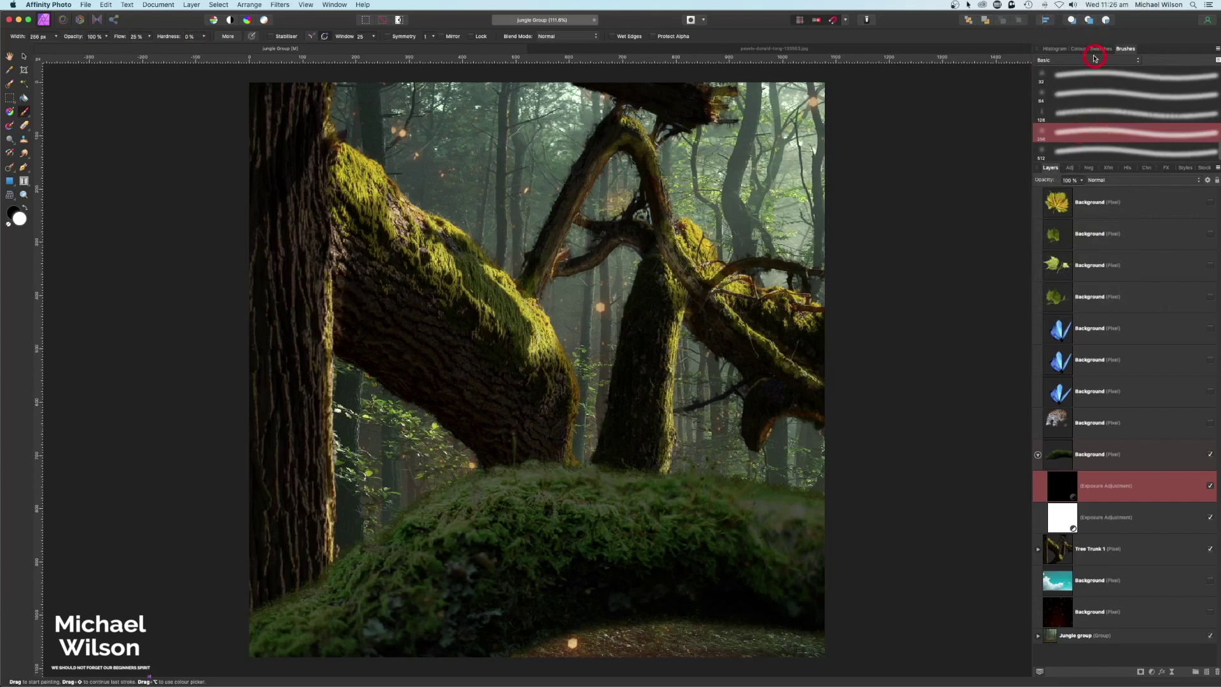
click(1079, 48)
Paint white on the Exposure mask along the mound's top ridge, left slope and lower edge, and collapse the mound layer
mouse_move(502, 454)
mouse_down()
mouse_move(378, 500)
mouse_move(295, 556)
mouse_move(272, 544)
mouse_move(512, 450)
mouse_move(771, 455)
mouse_up()
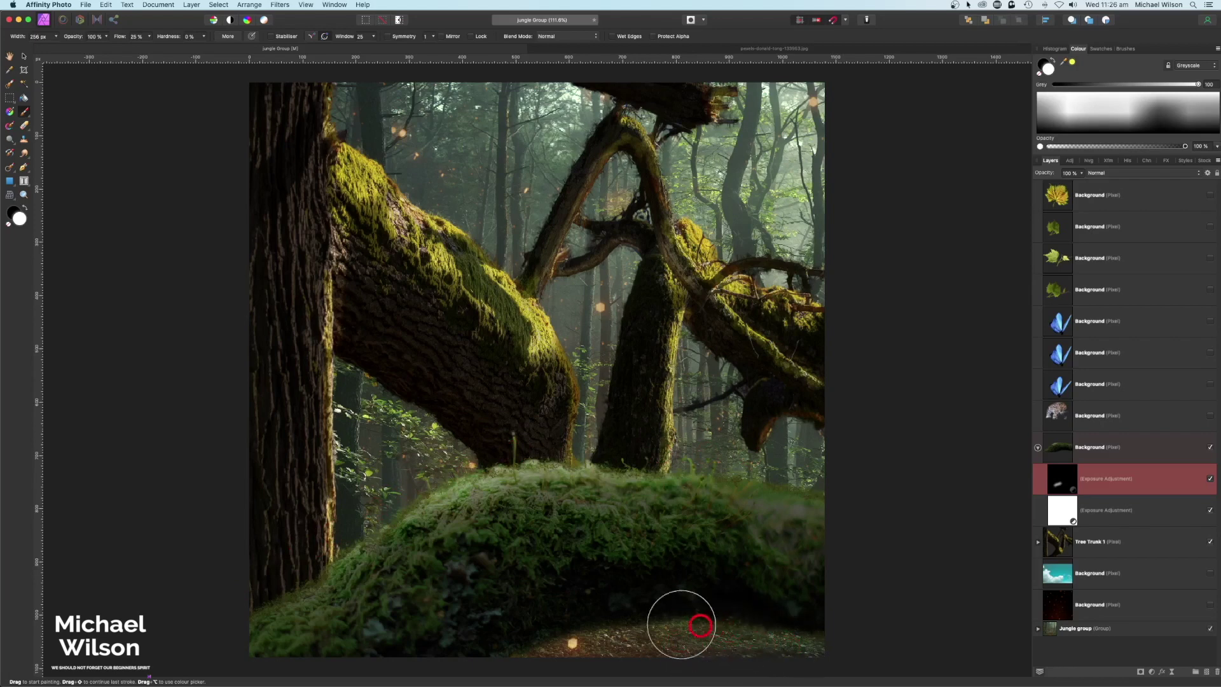
drag(526, 643, 809, 632)
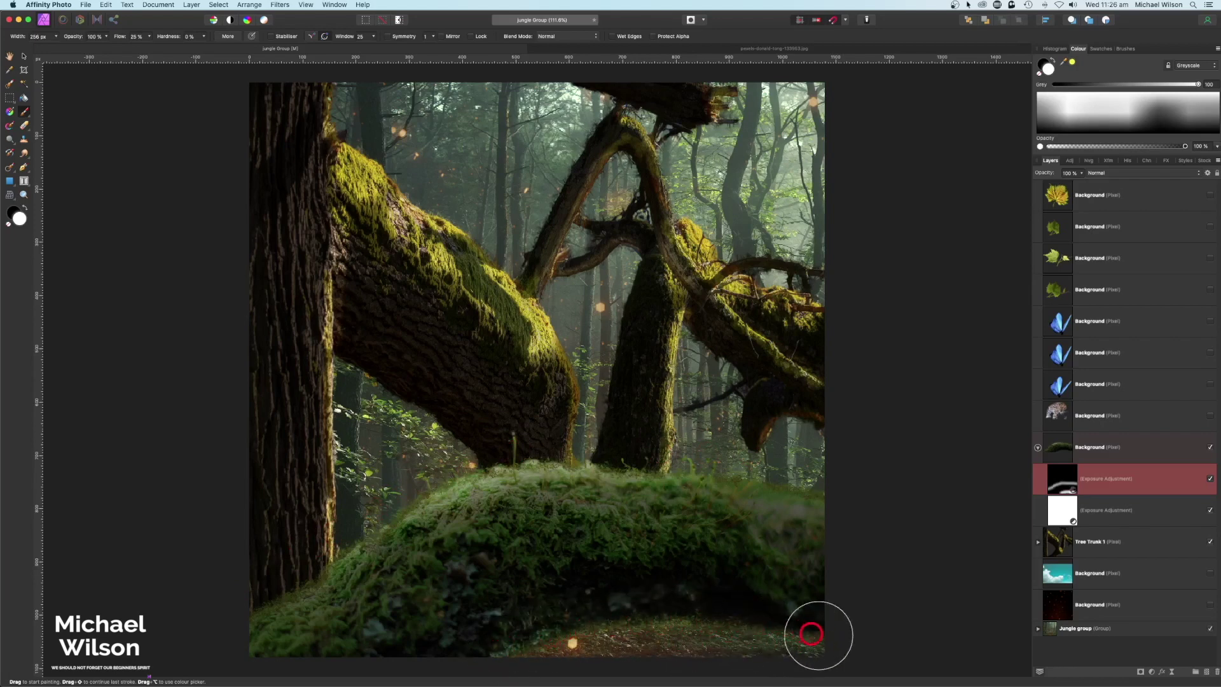
mouse_move(741, 477)
mouse_down()
mouse_move(794, 488)
mouse_move(620, 461)
mouse_move(532, 468)
mouse_move(374, 517)
mouse_move(254, 590)
mouse_up()
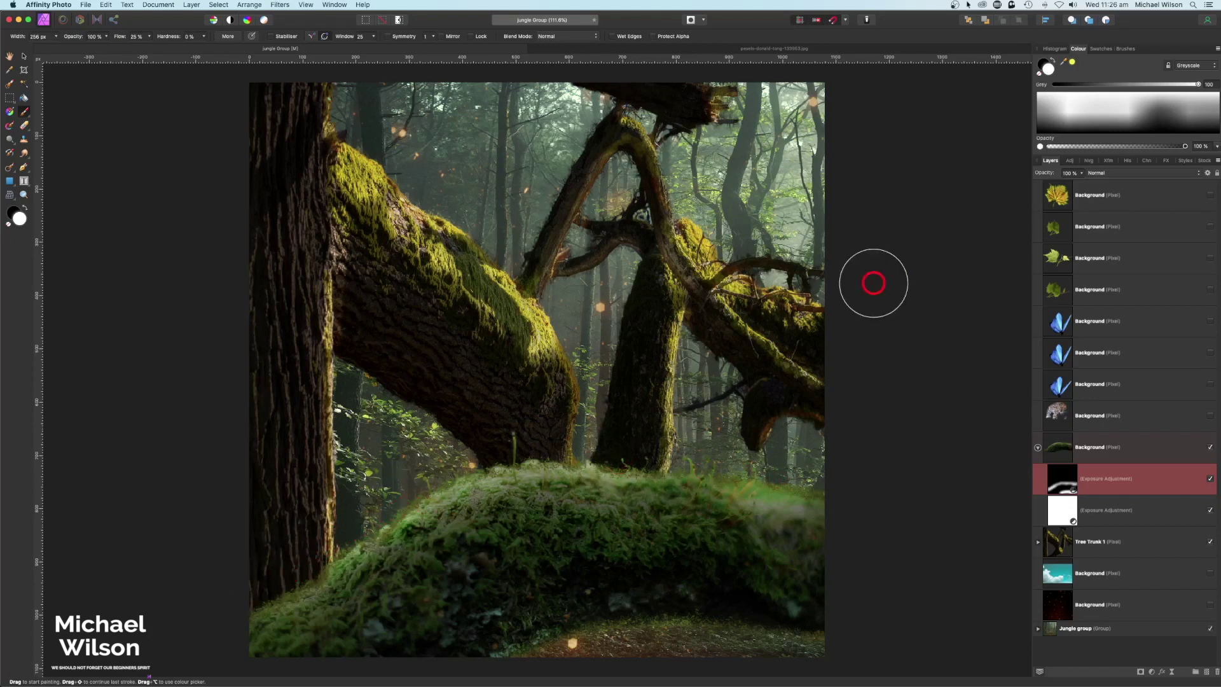
key(super+1)
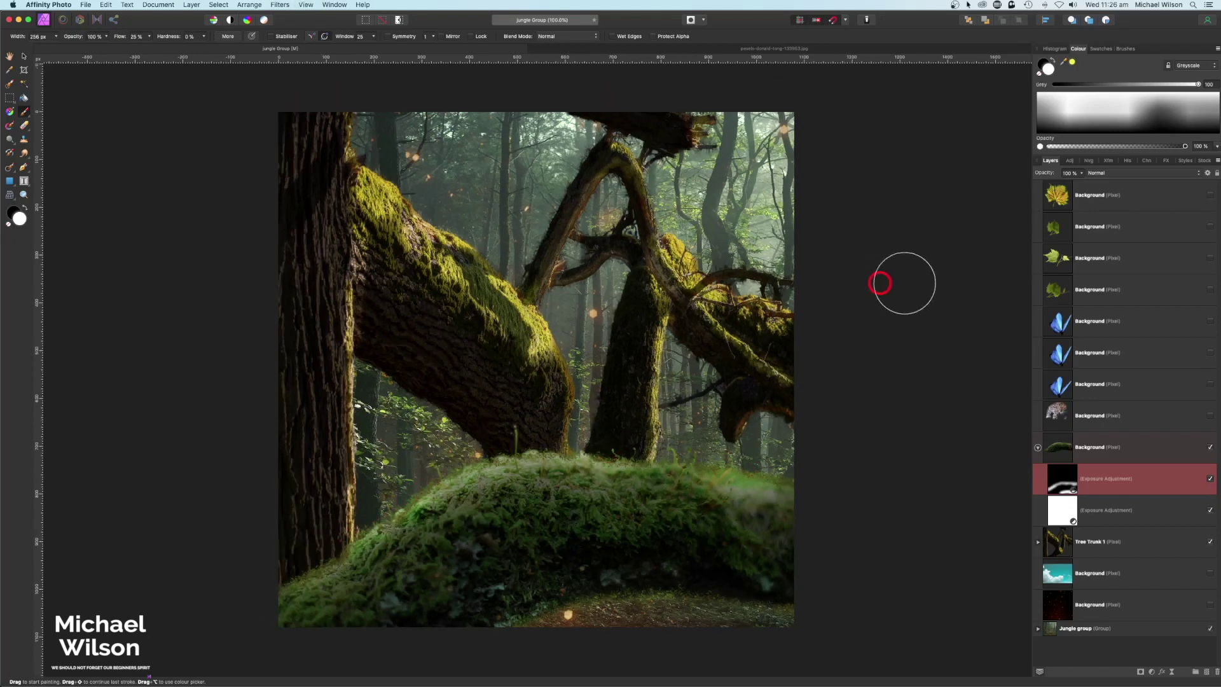
click(1037, 448)
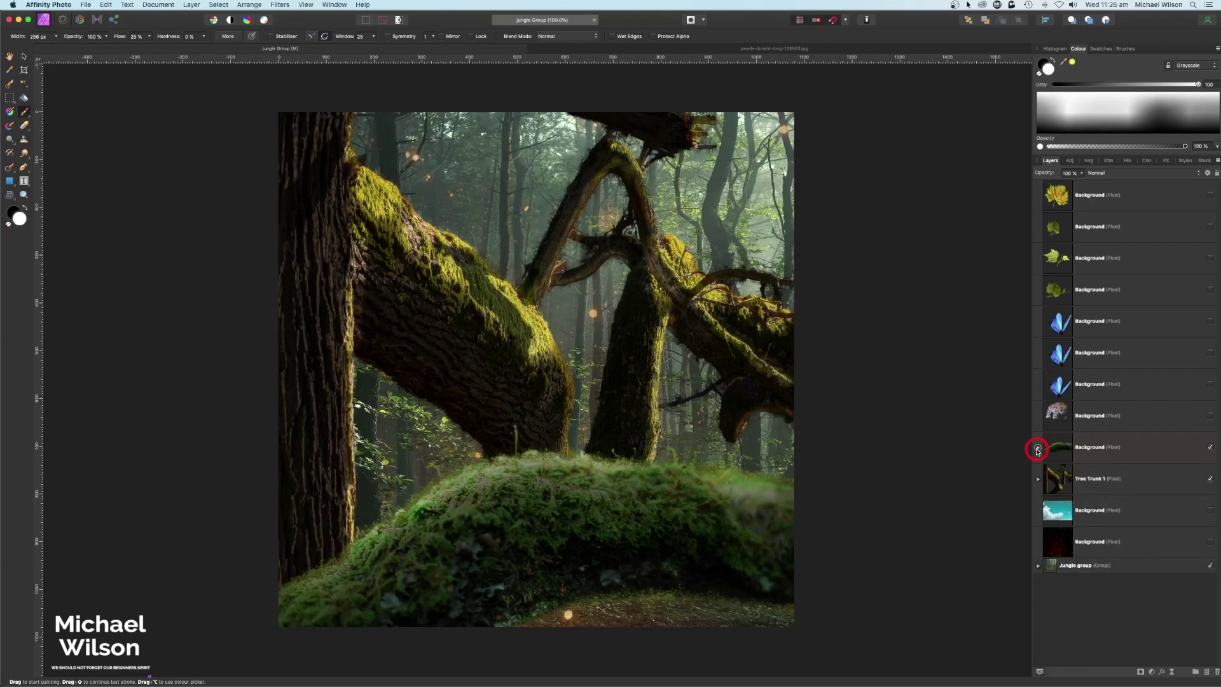
Add an empty pixel layer at the top of the stack and set the 24 px Dry Media brush to 100% flow and 0% hardness
click(1140, 201)
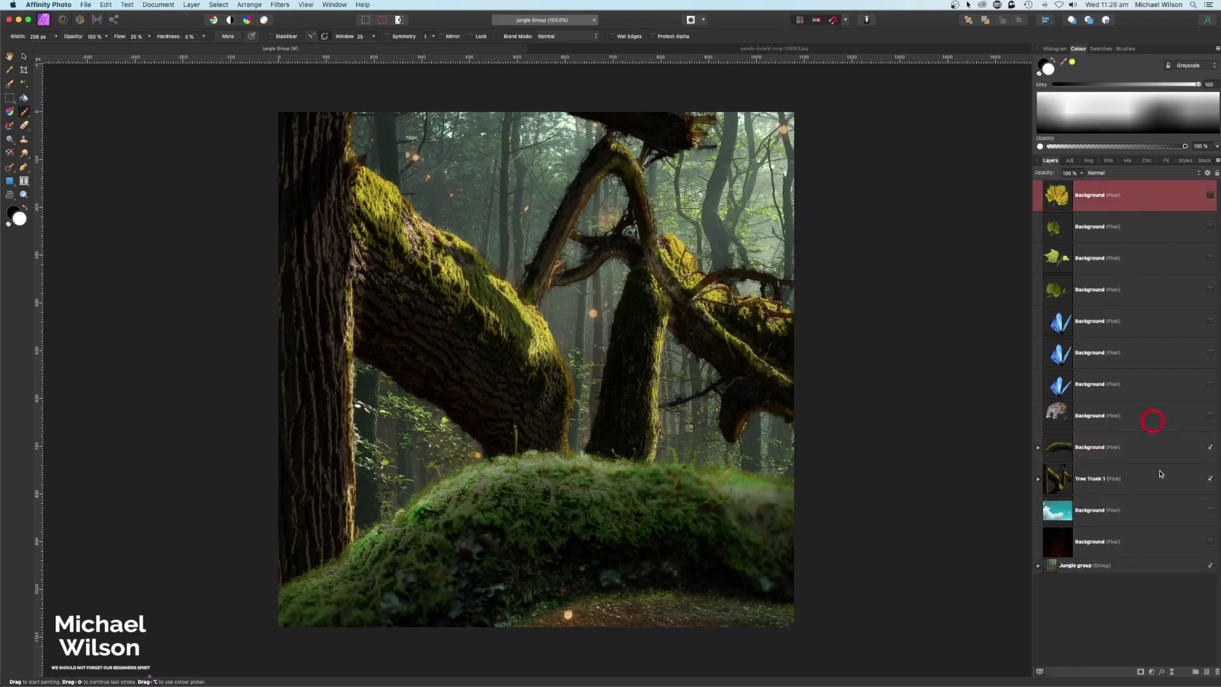
click(1205, 672)
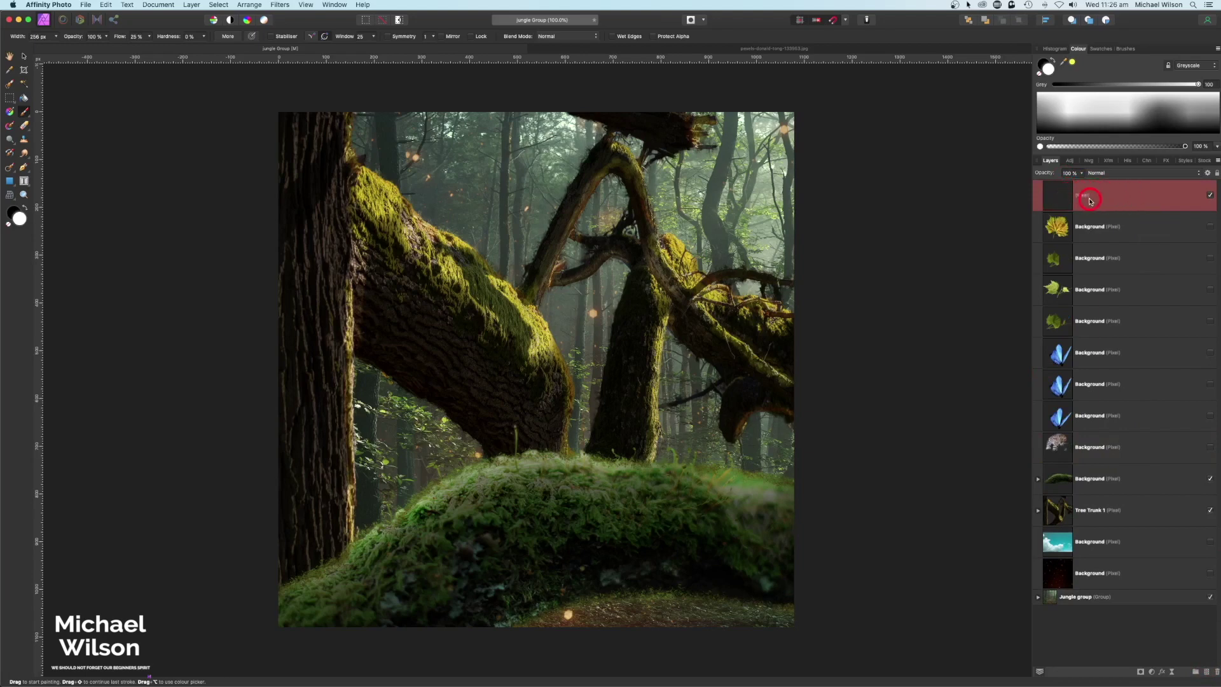
click(1126, 49)
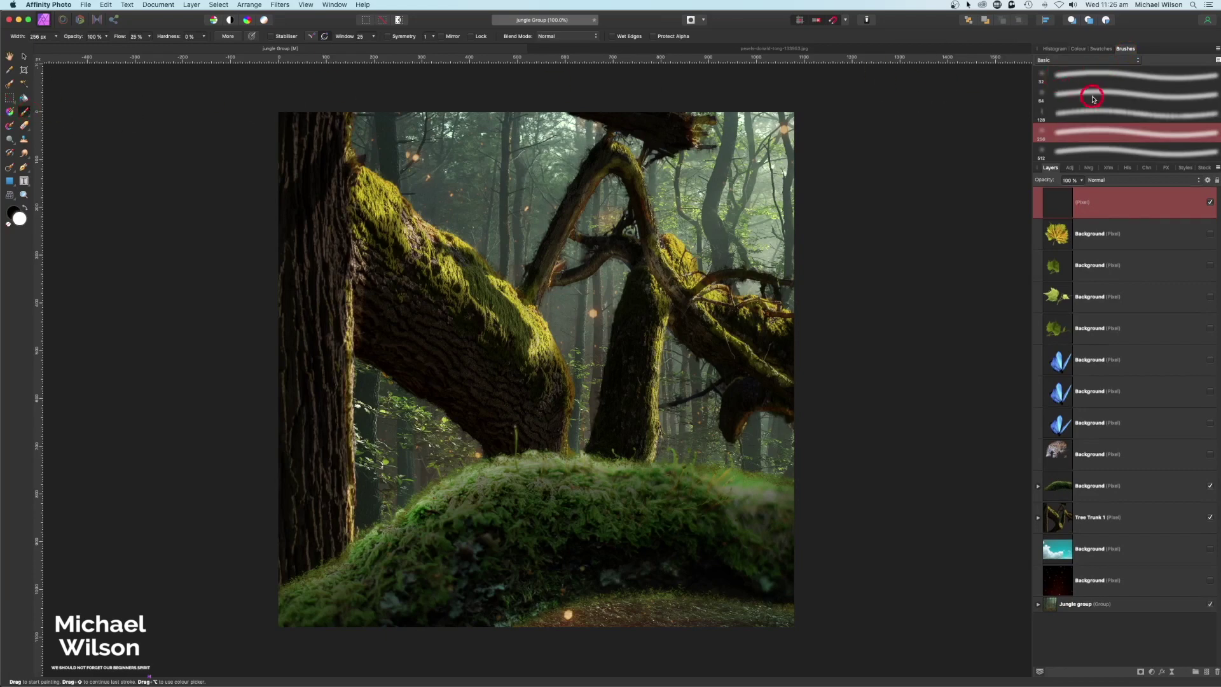
scroll(1094, 102, up, 5)
click(1119, 60)
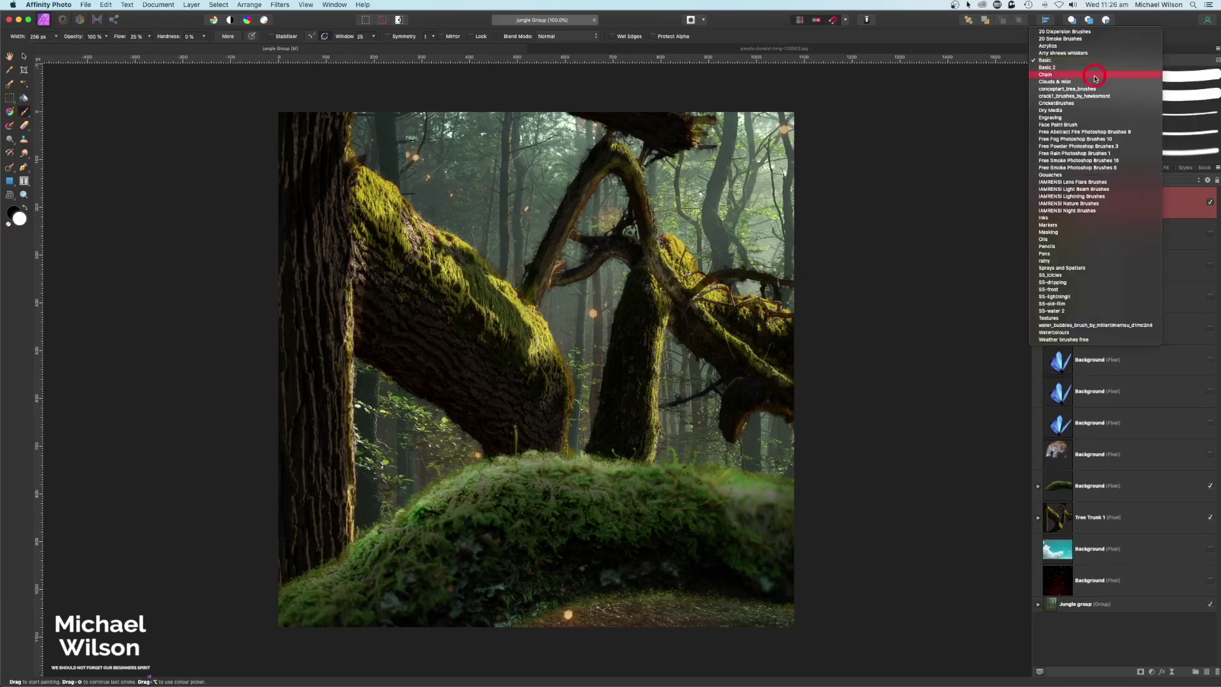
click(1064, 111)
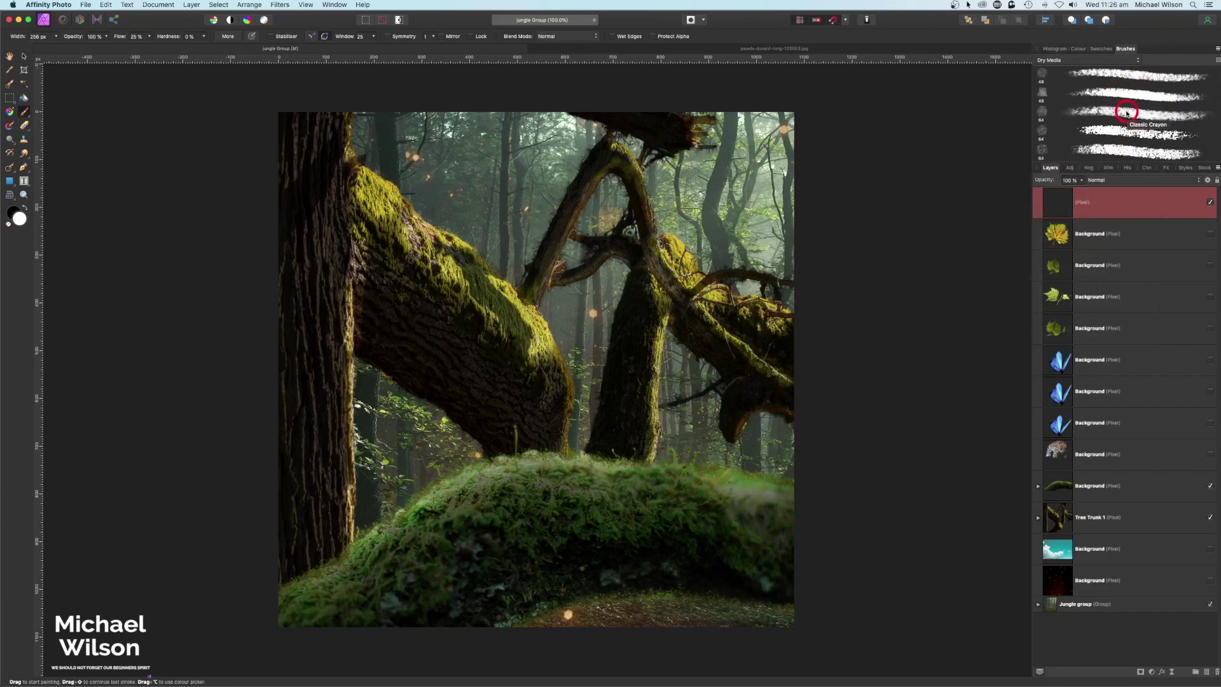
scroll(1127, 113, down, 10)
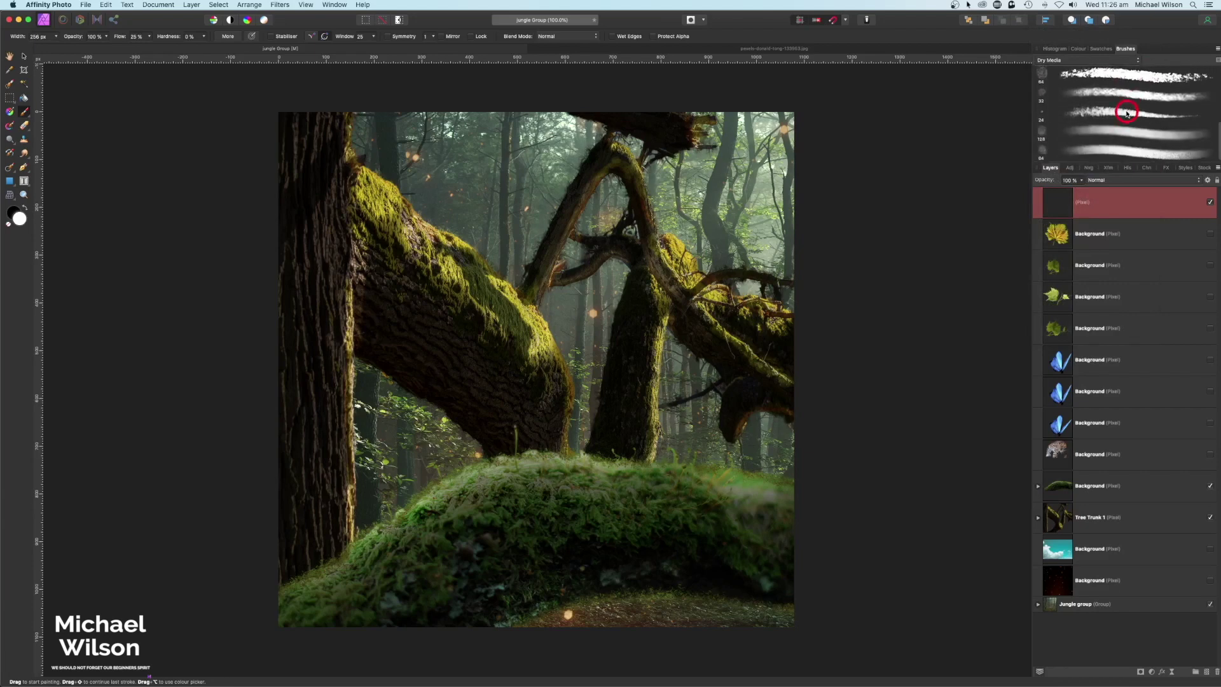
click(1091, 114)
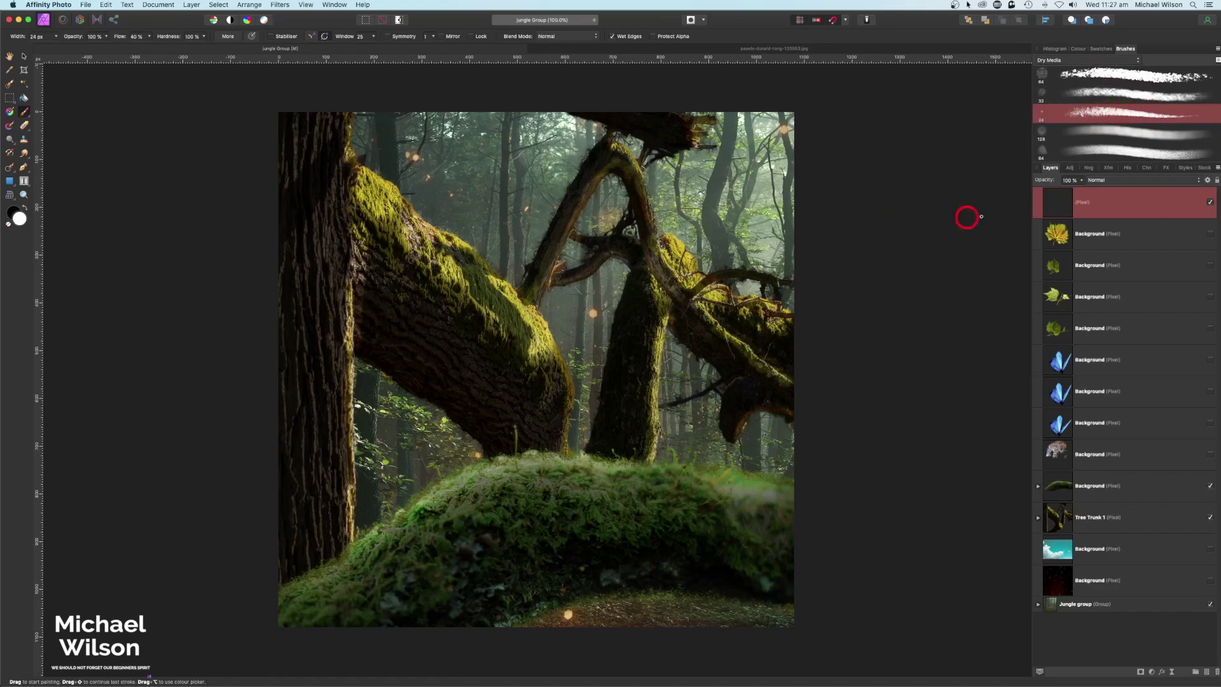
click(1079, 51)
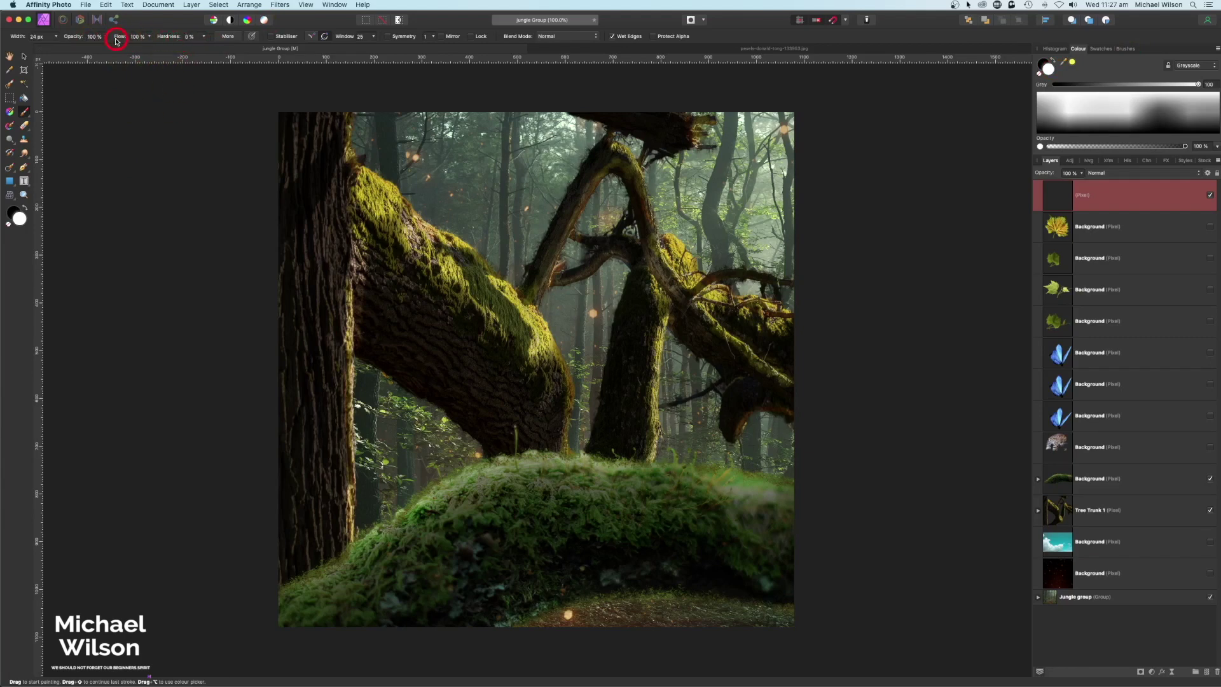
Paint straight white strokes of varying width on the empty layer, fanning from the image's upper-right corner to its left and lower-left edges
scroll(508, 248, right, 1)
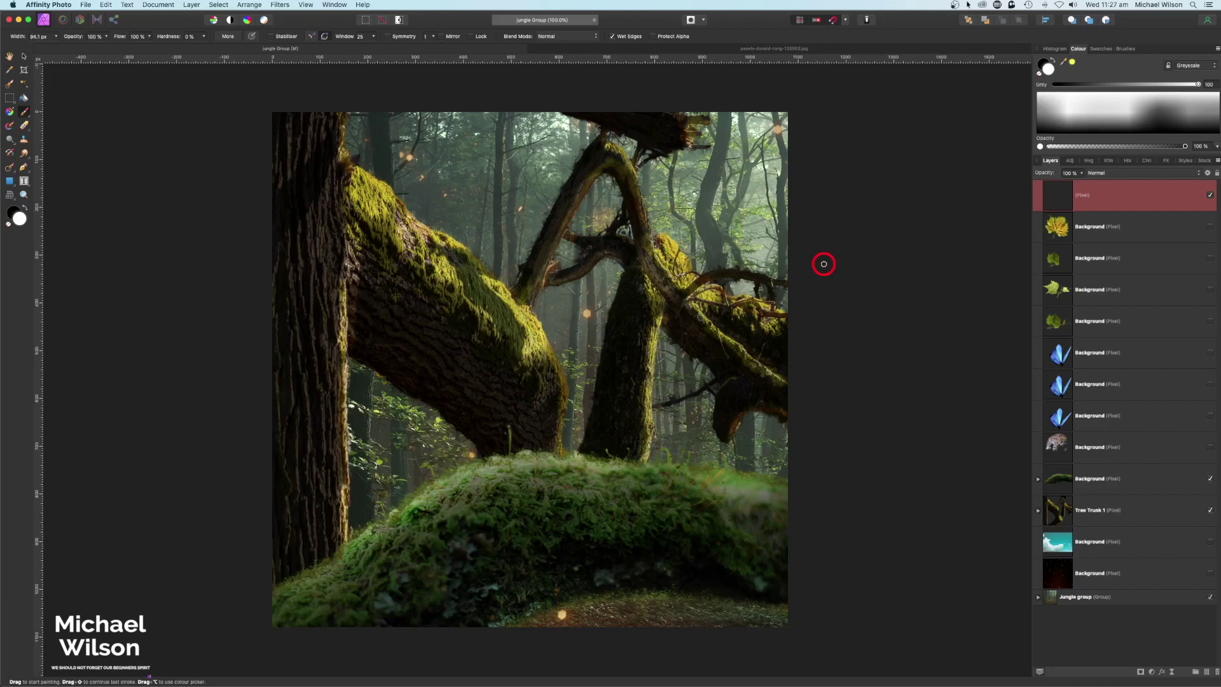
scroll(825, 261, up, 2)
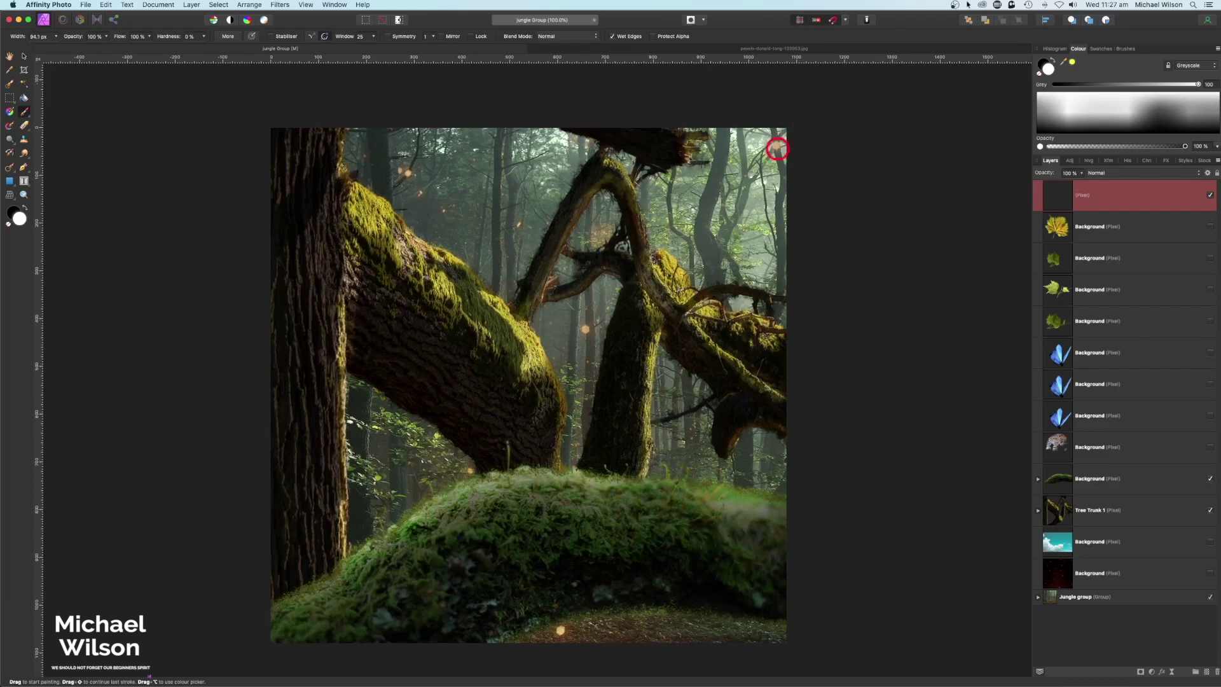
shift+click(255, 653)
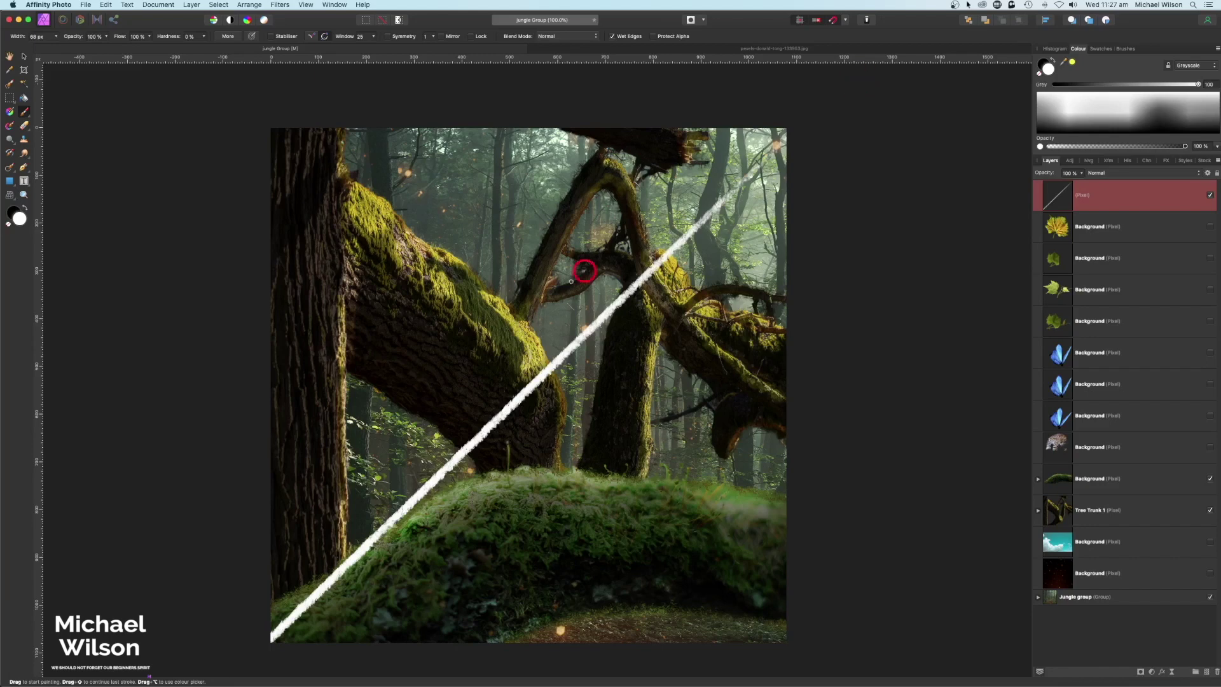
click(250, 624)
shift+click(822, 99)
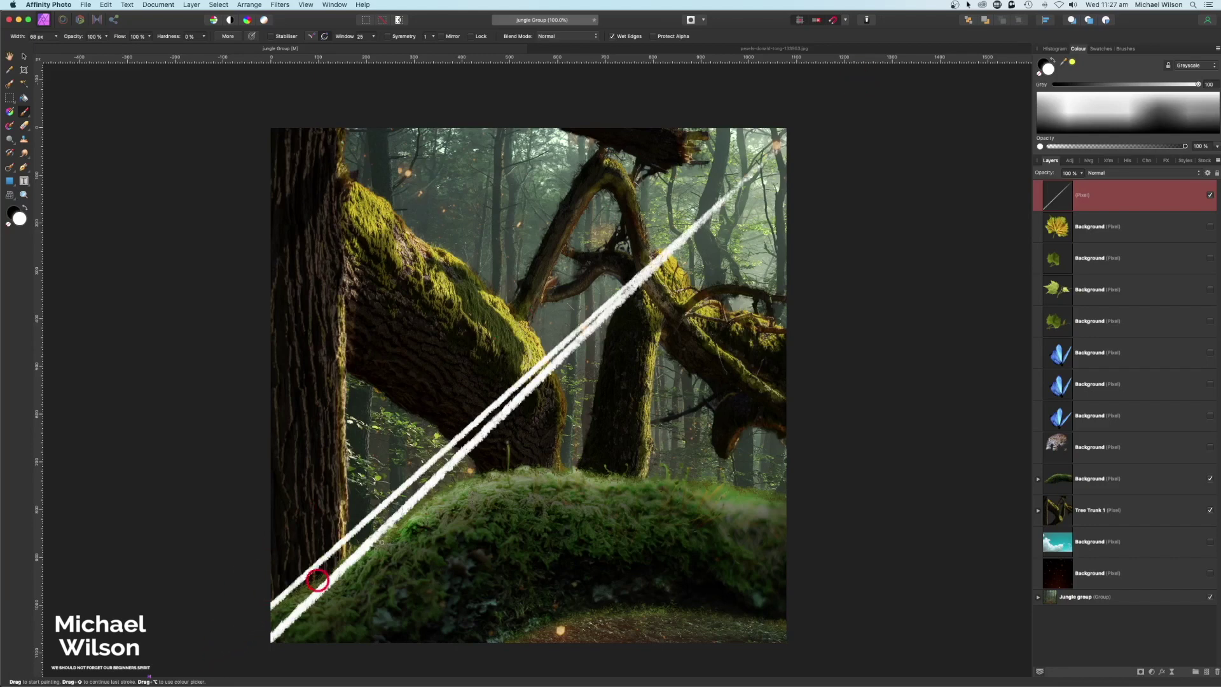
shift+click(248, 575)
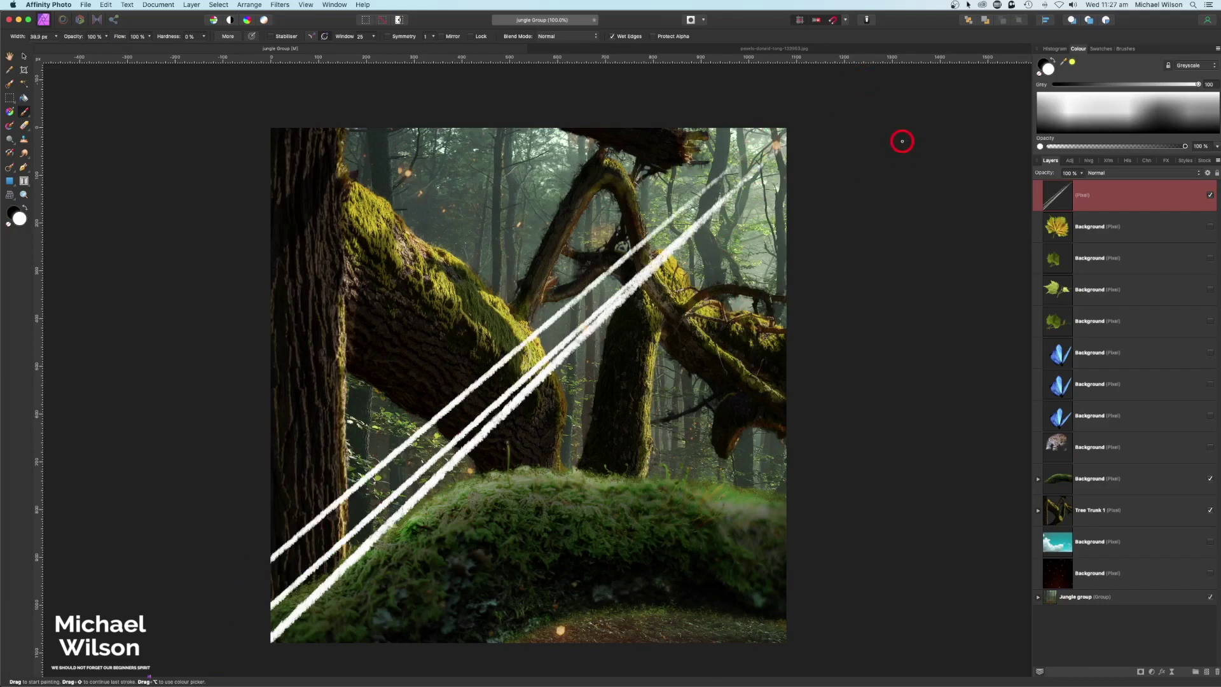
shift+click(277, 658)
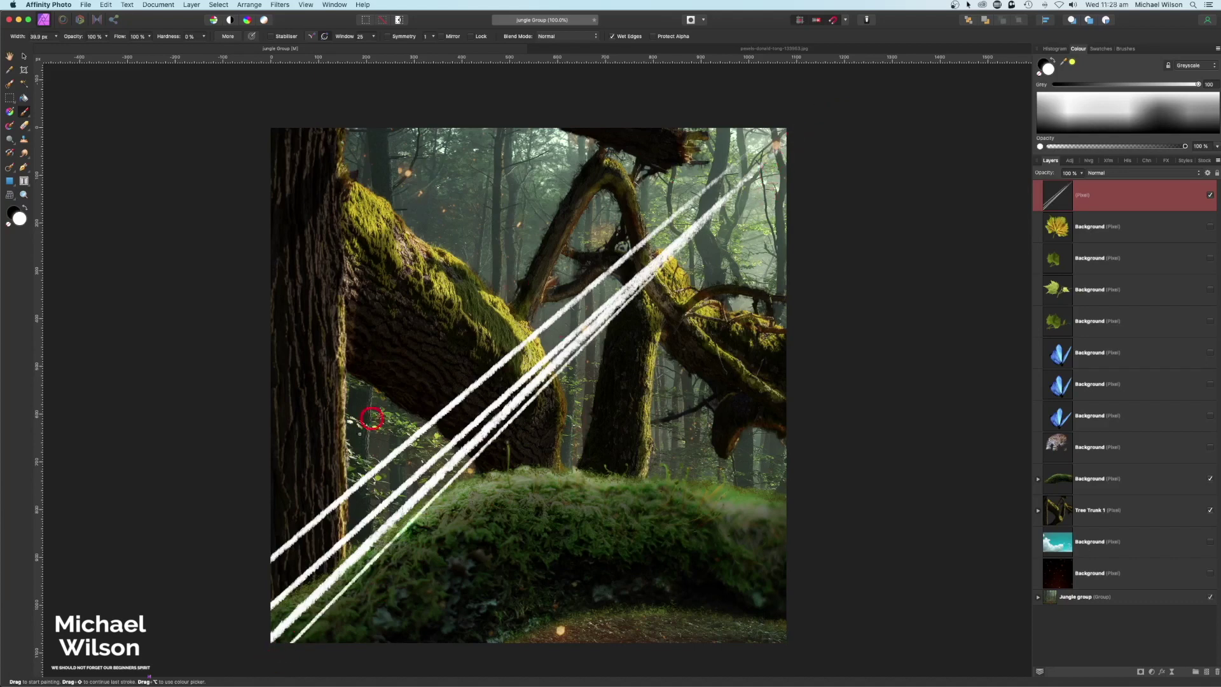
shift+click(259, 534)
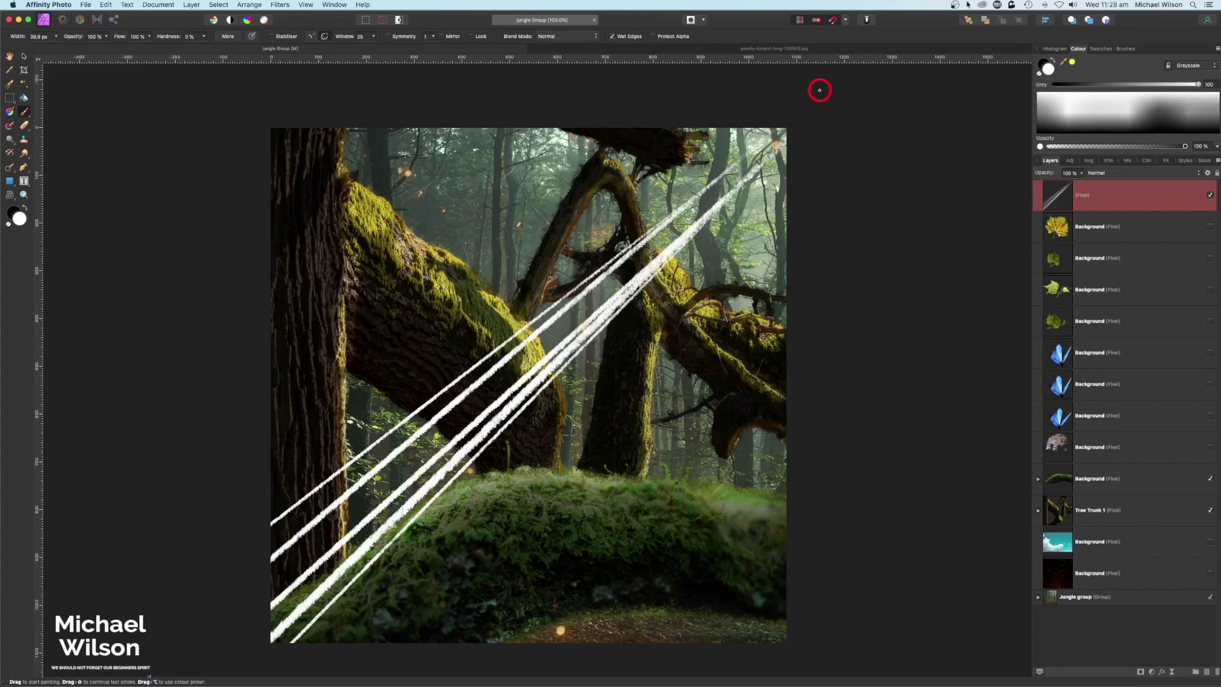
shift+click(227, 569)
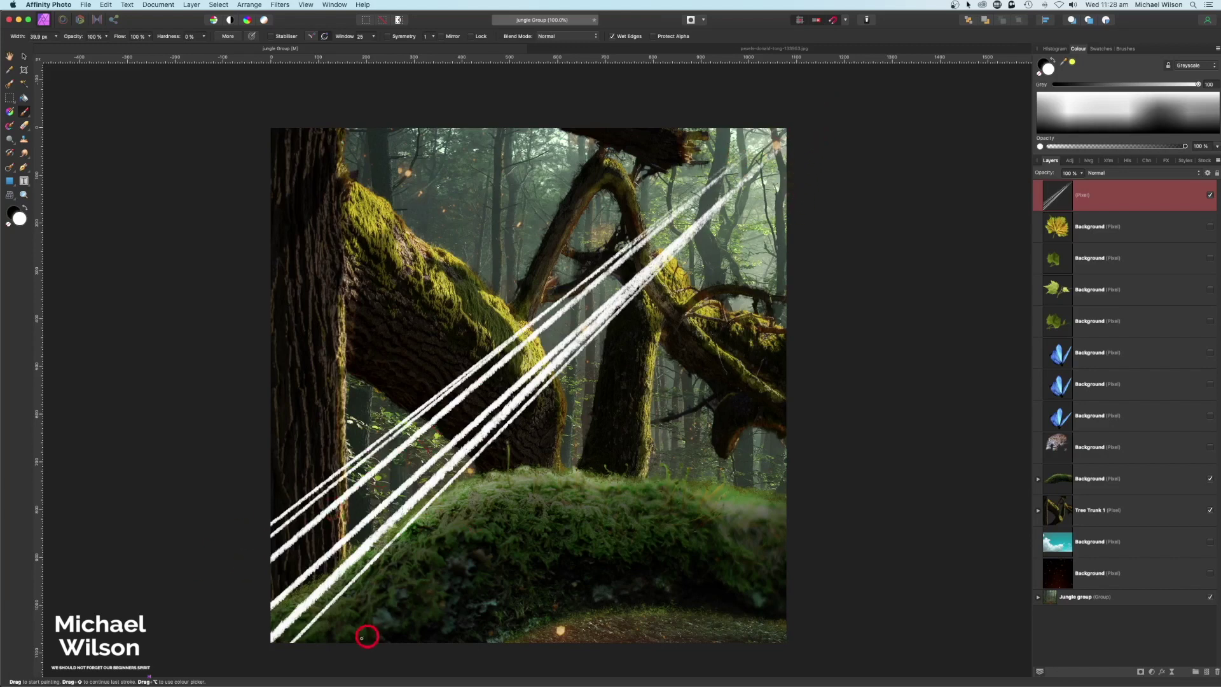
shift+click(333, 648)
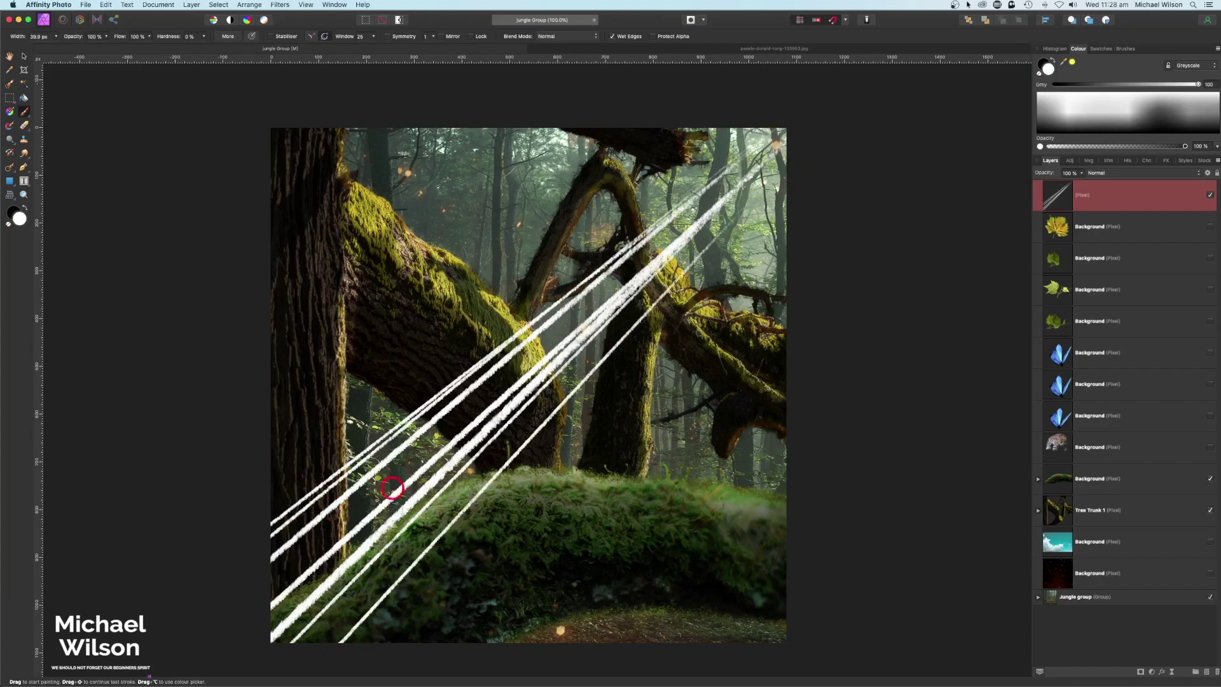
shift+click(253, 588)
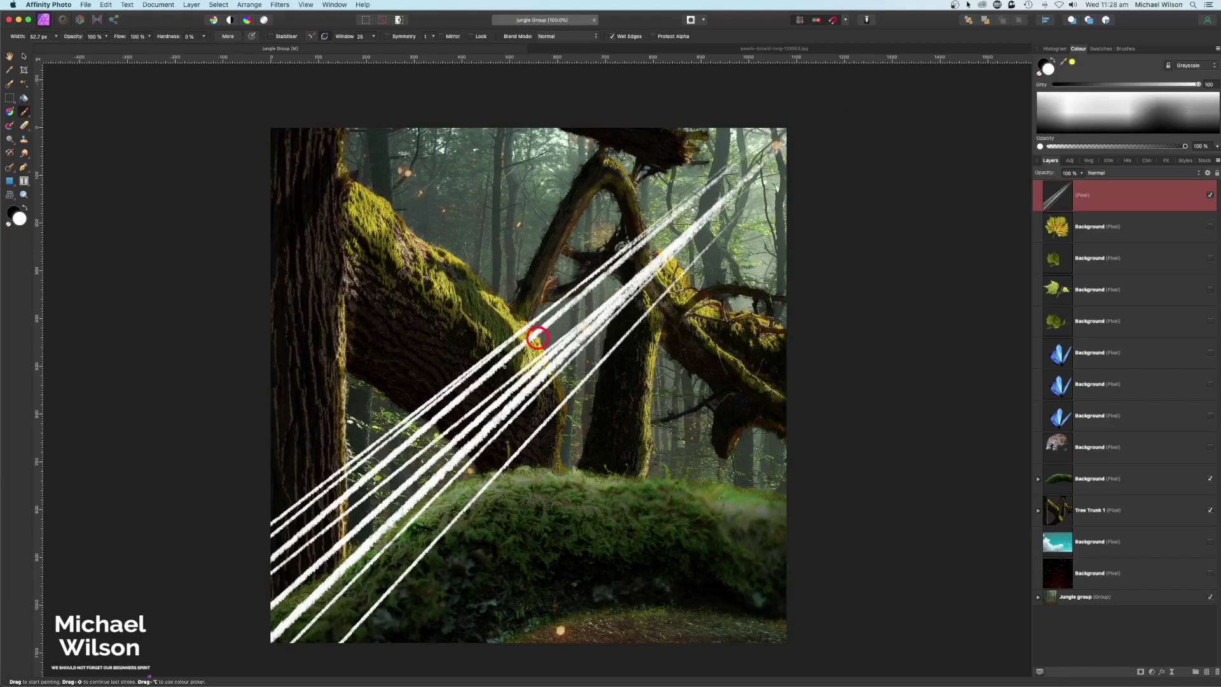
shift+click(828, 117)
shift+click(310, 654)
shift+click(261, 435)
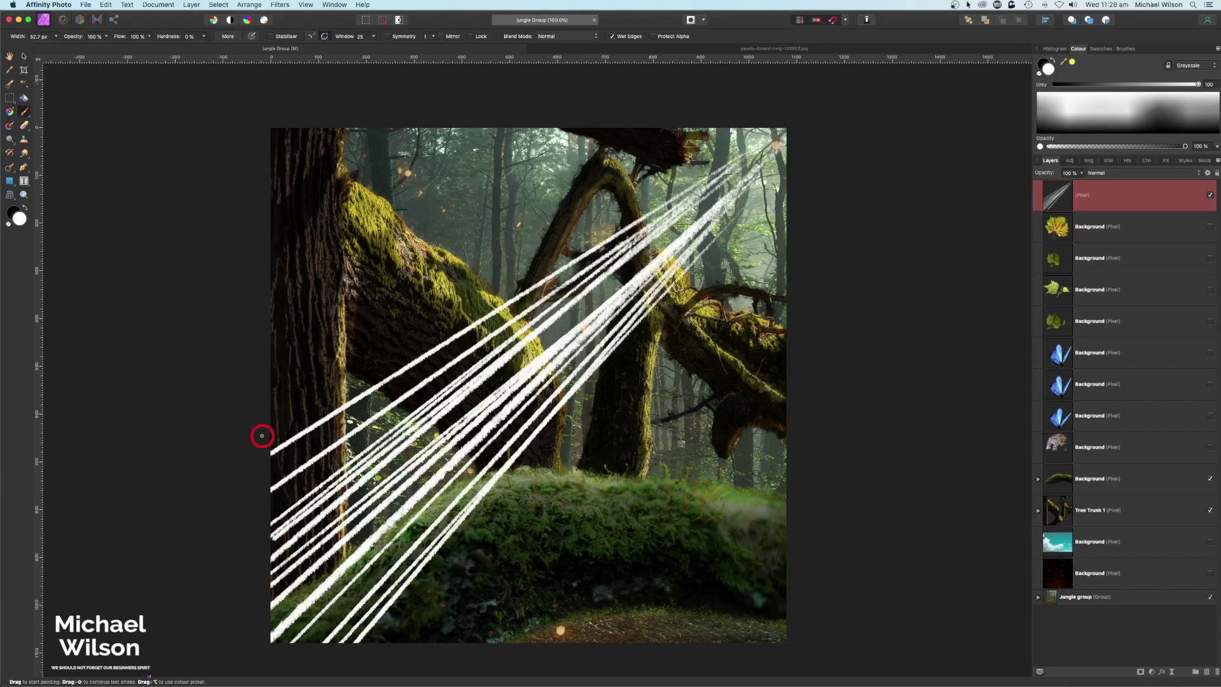
shift+click(820, 133)
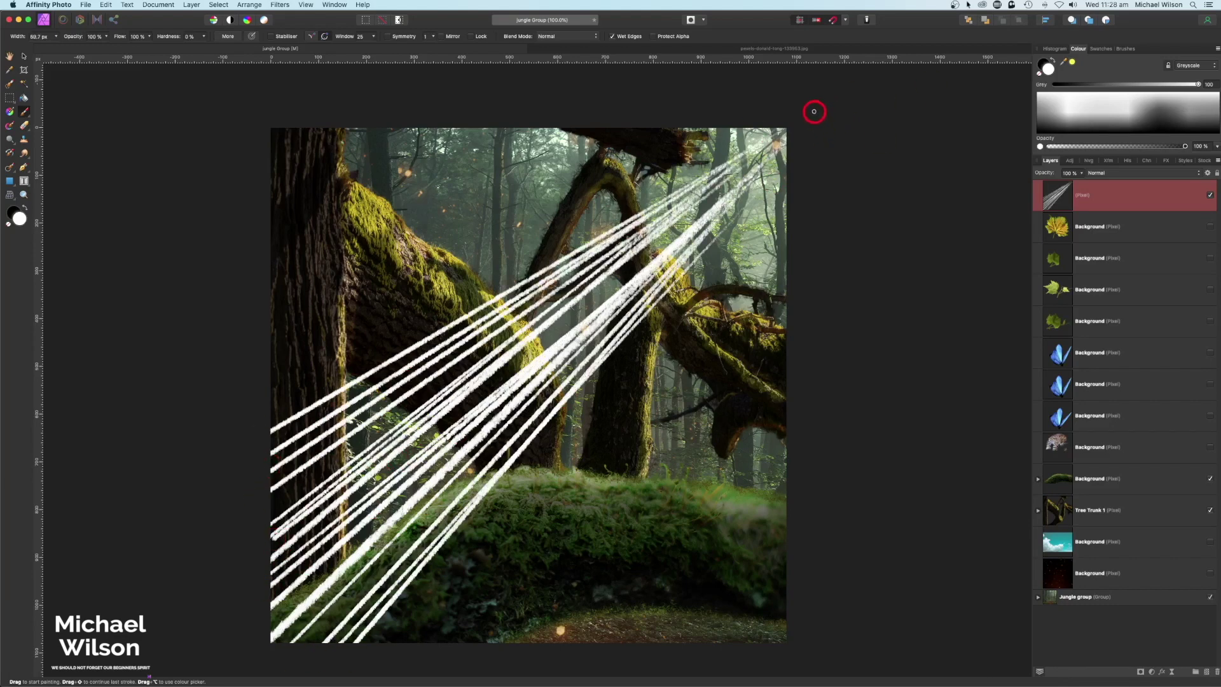
shift+click(285, 658)
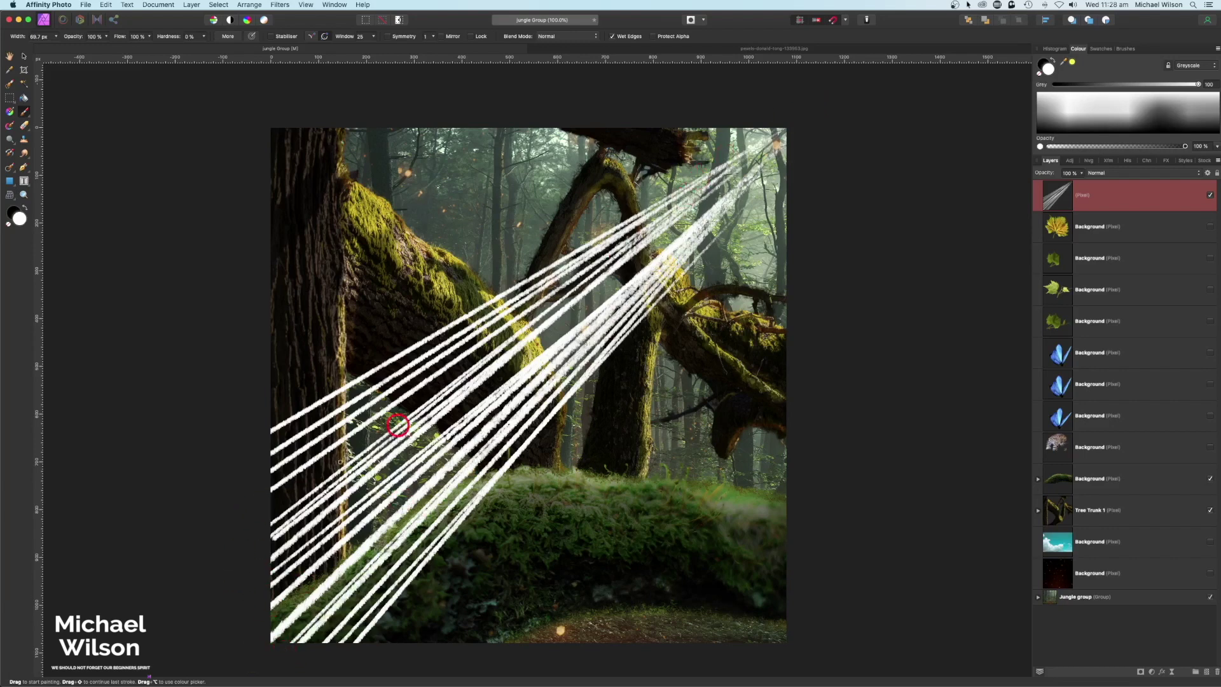
shift+click(251, 507)
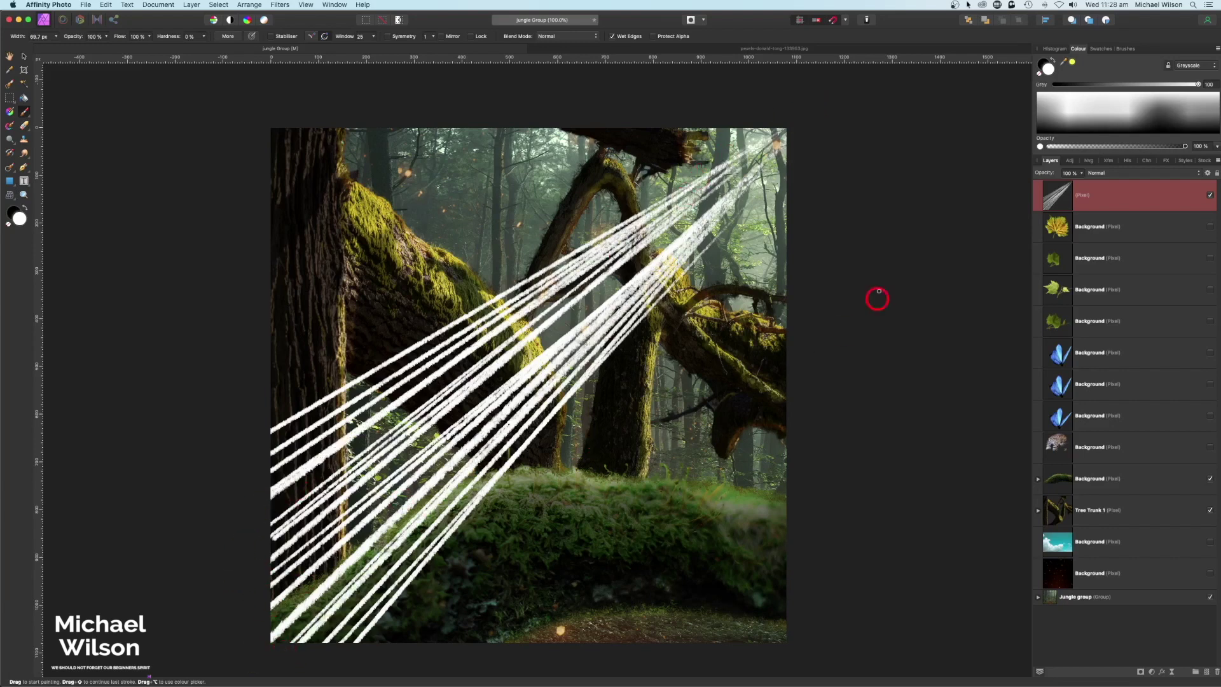
shift+click(322, 517)
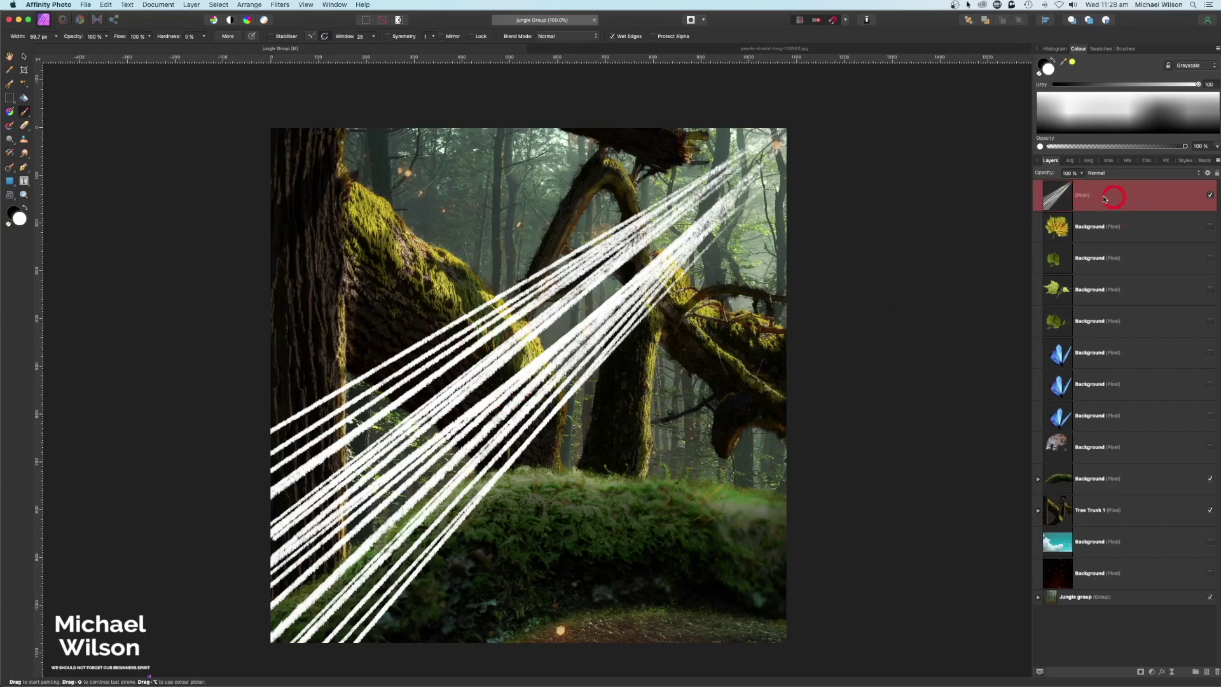
Add a live Gaussian Blur of about 20 px radius to the white strokes layer to soften it into light rays
click(1172, 673)
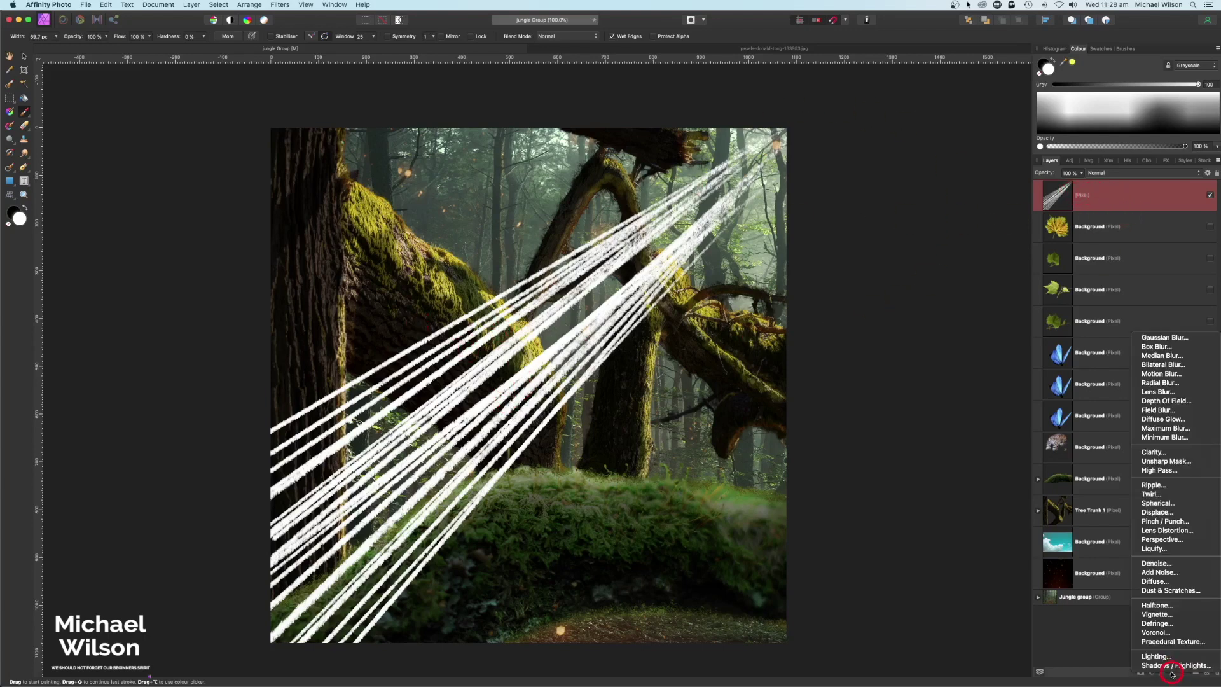
click(1181, 330)
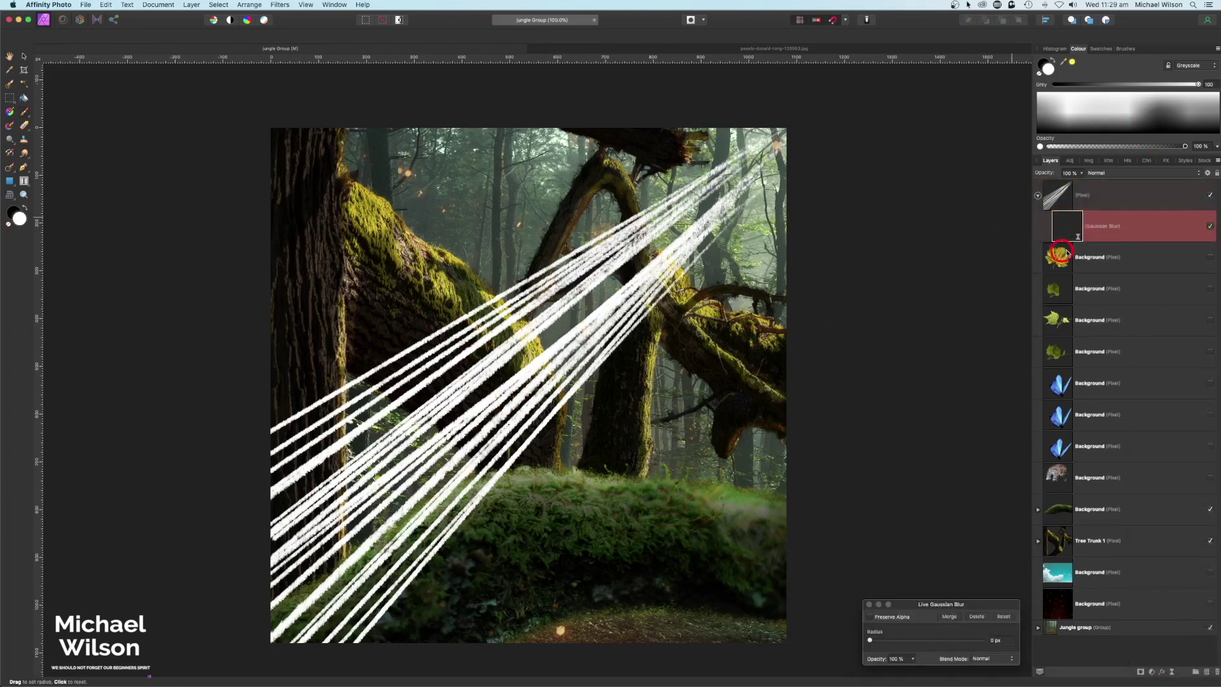
drag(869, 640, 953, 640)
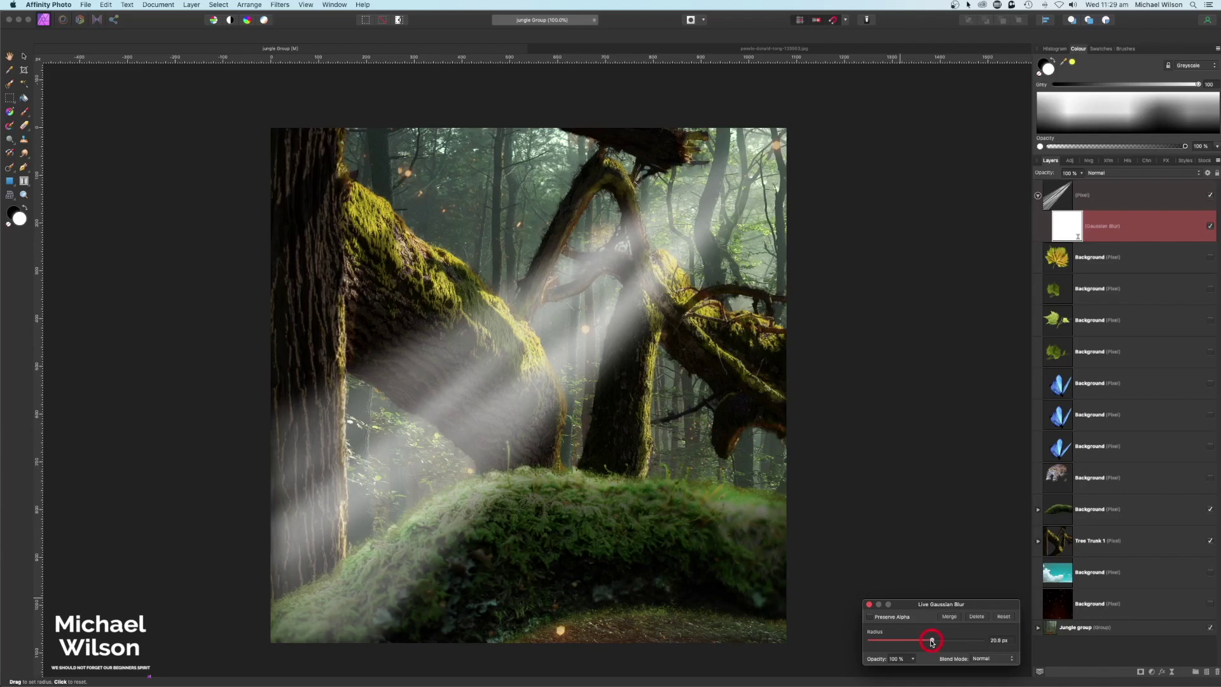
drag(931, 642, 928, 641)
click(873, 603)
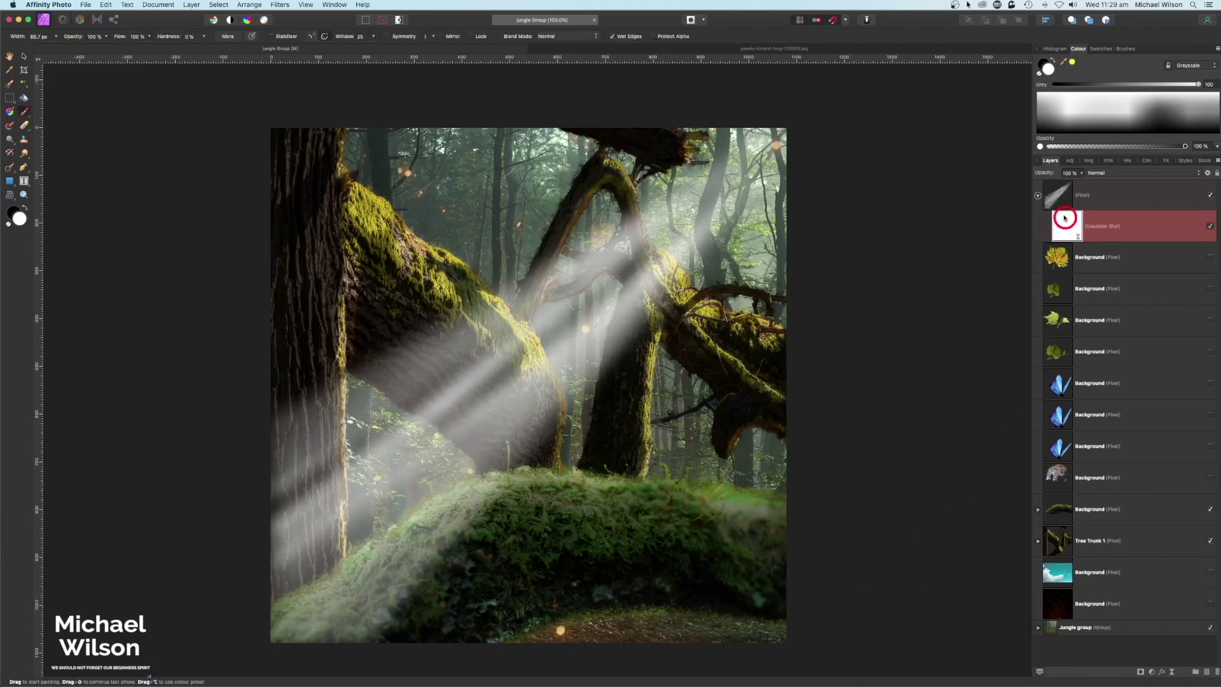
Collapse the light rays layer and lower its opacity to 84%
click(1038, 195)
mouse_move(1081, 194)
mouse_down()
mouse_move(1085, 185)
mouse_move(1068, 185)
mouse_up()
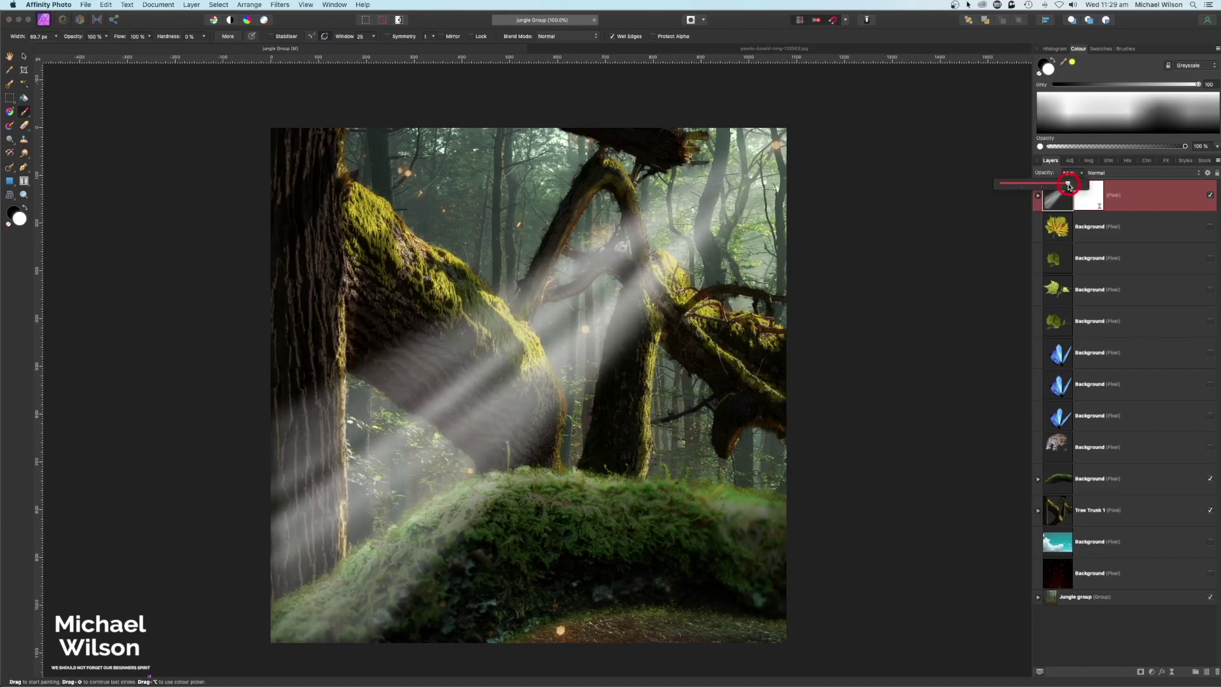
drag(1046, 198, 1046, 199)
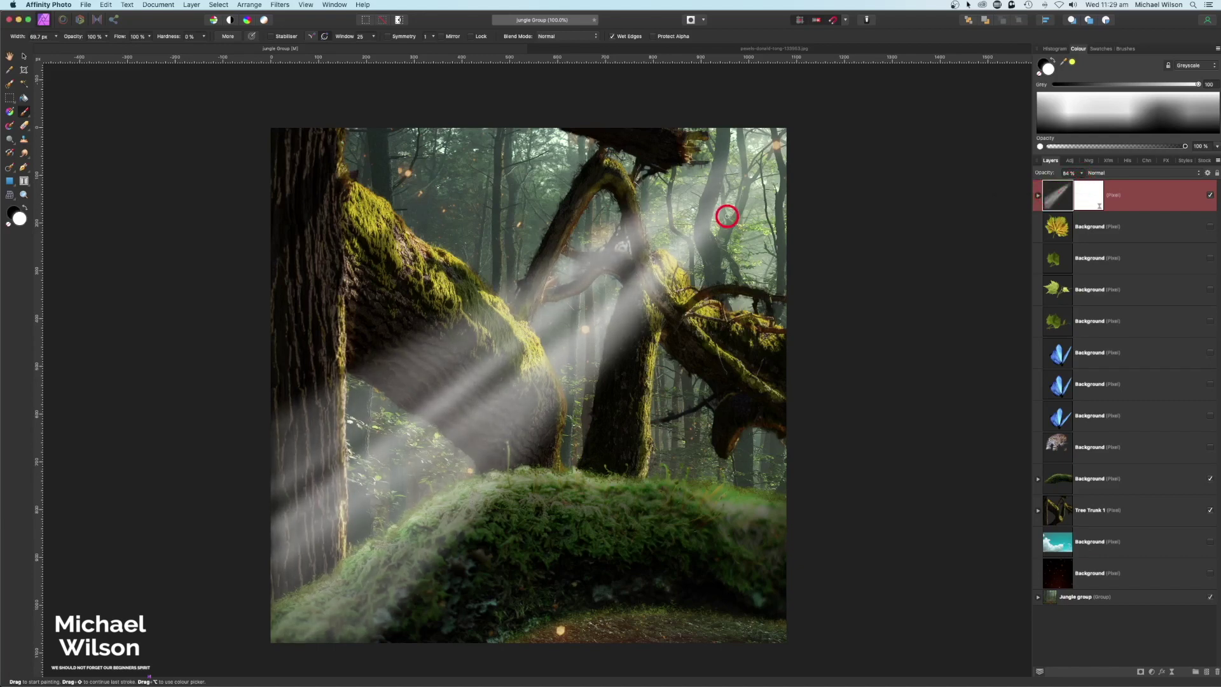
Rotate the light rays layer slightly anticlockwise, shift and enlarge it past the canvas's lower-left corner, and deselect it
key(super+minus)
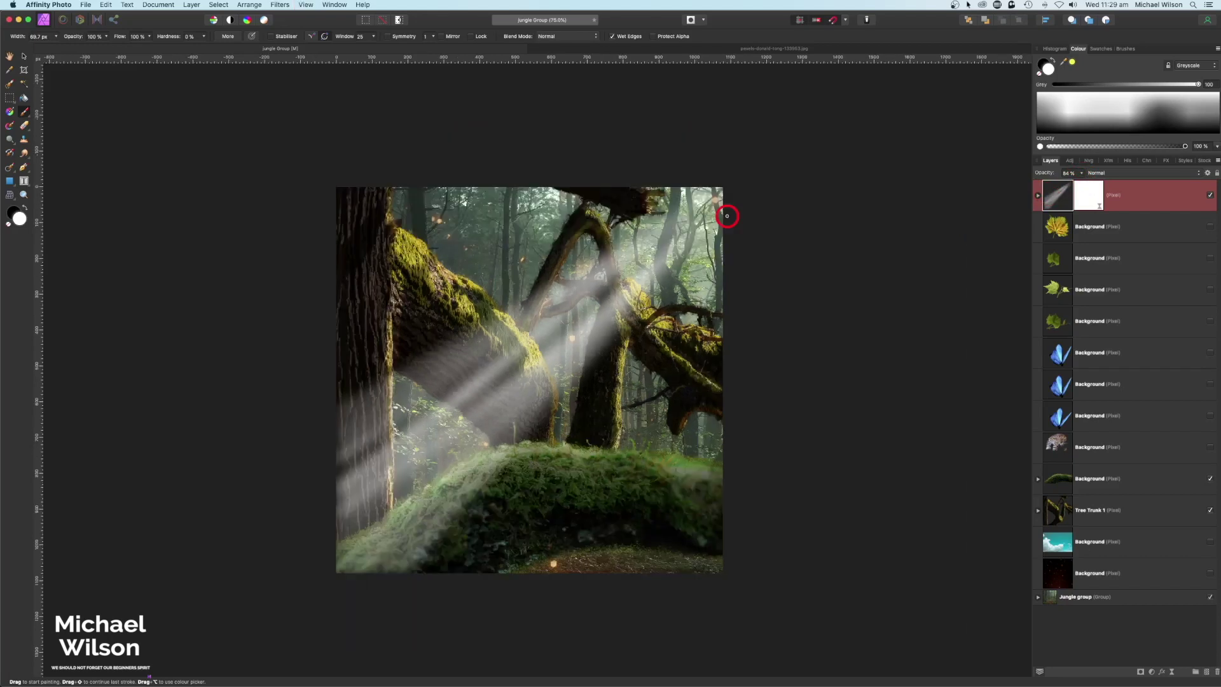
click(25, 55)
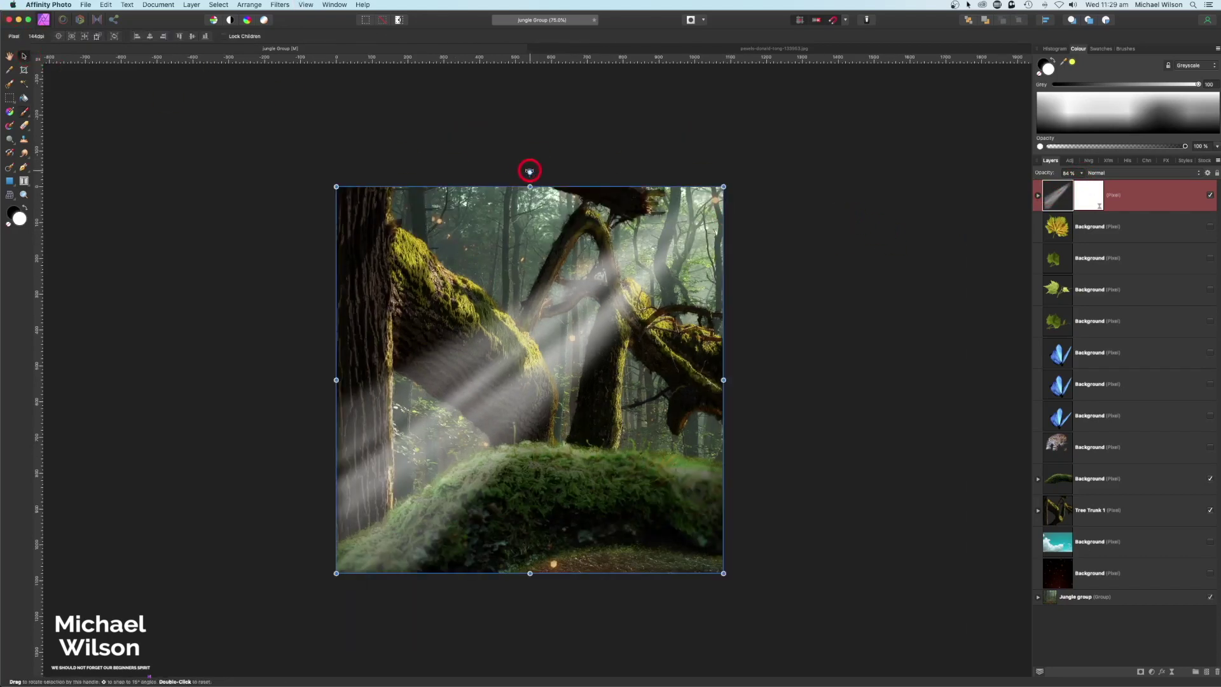
drag(530, 170, 517, 170)
drag(651, 254, 669, 254)
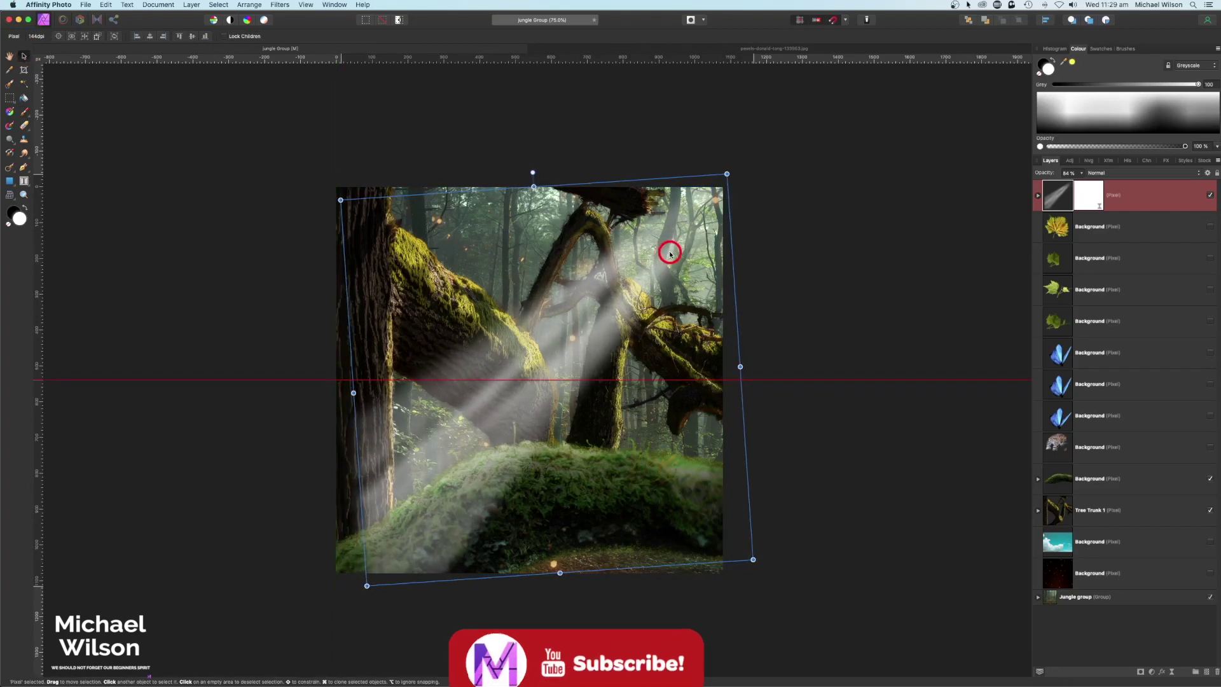
drag(368, 584, 327, 613)
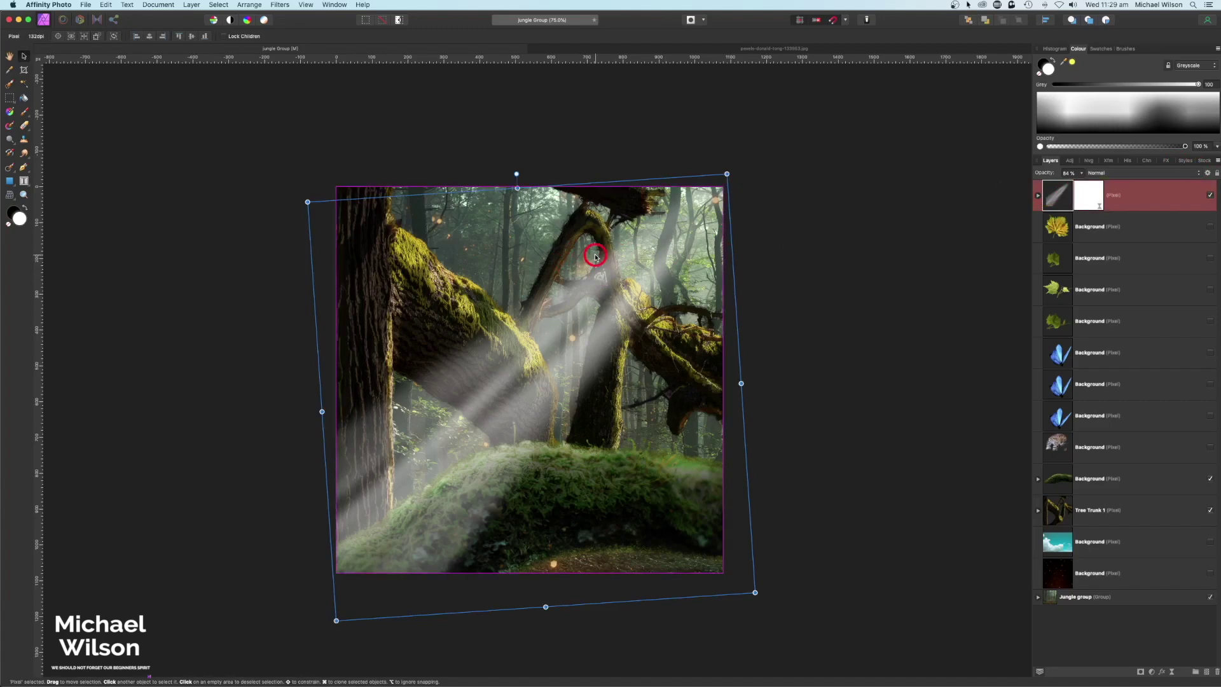
scroll(595, 256, up, 3)
click(866, 202)
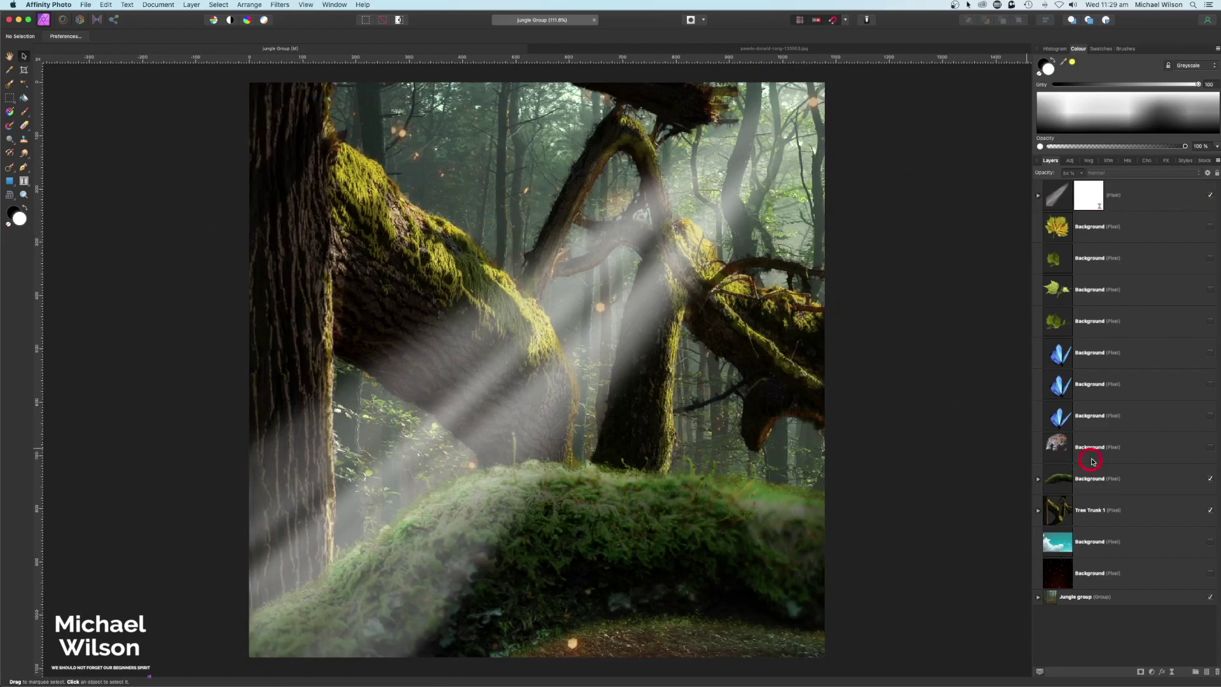
Make the hidden leopard layer visible and darken it with a nested Exposure adjustment of about -2.8
click(1061, 447)
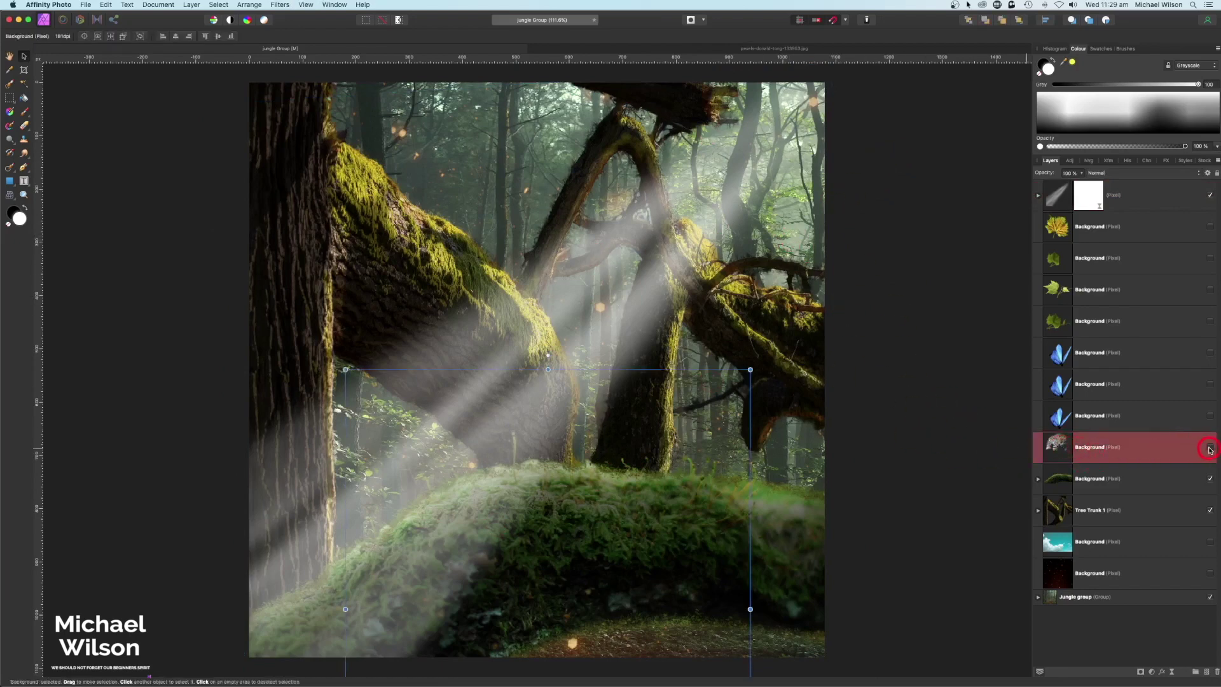
click(1209, 448)
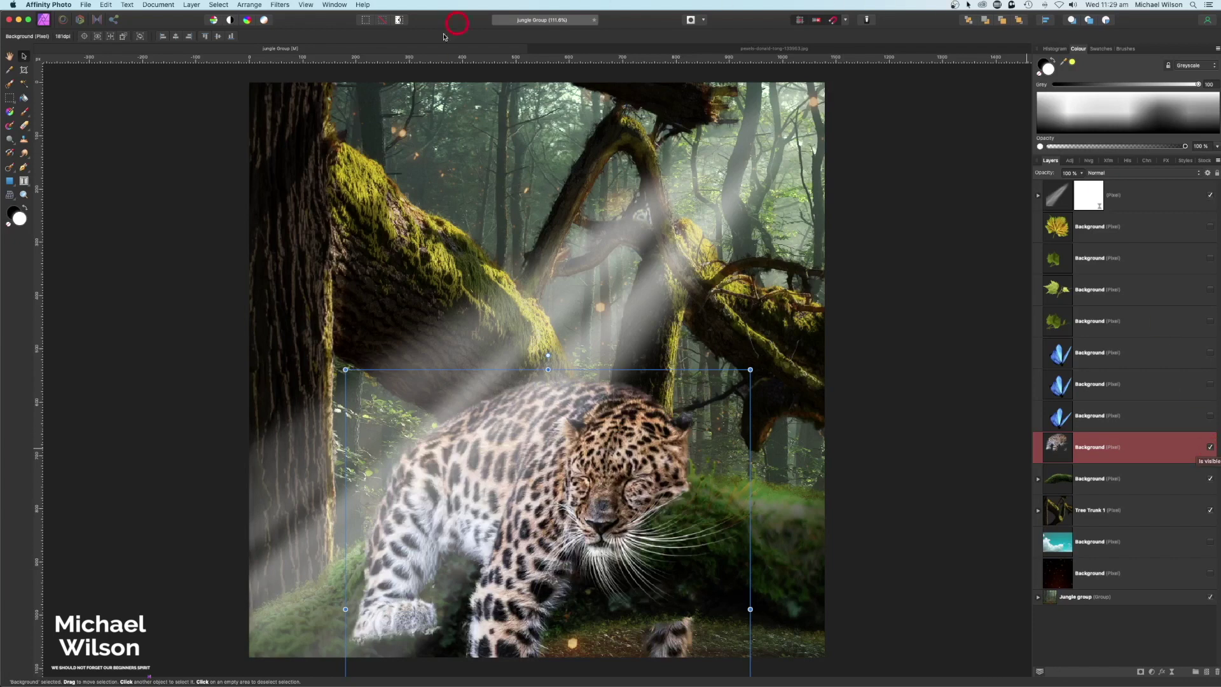
scroll(910, 261, down, 3)
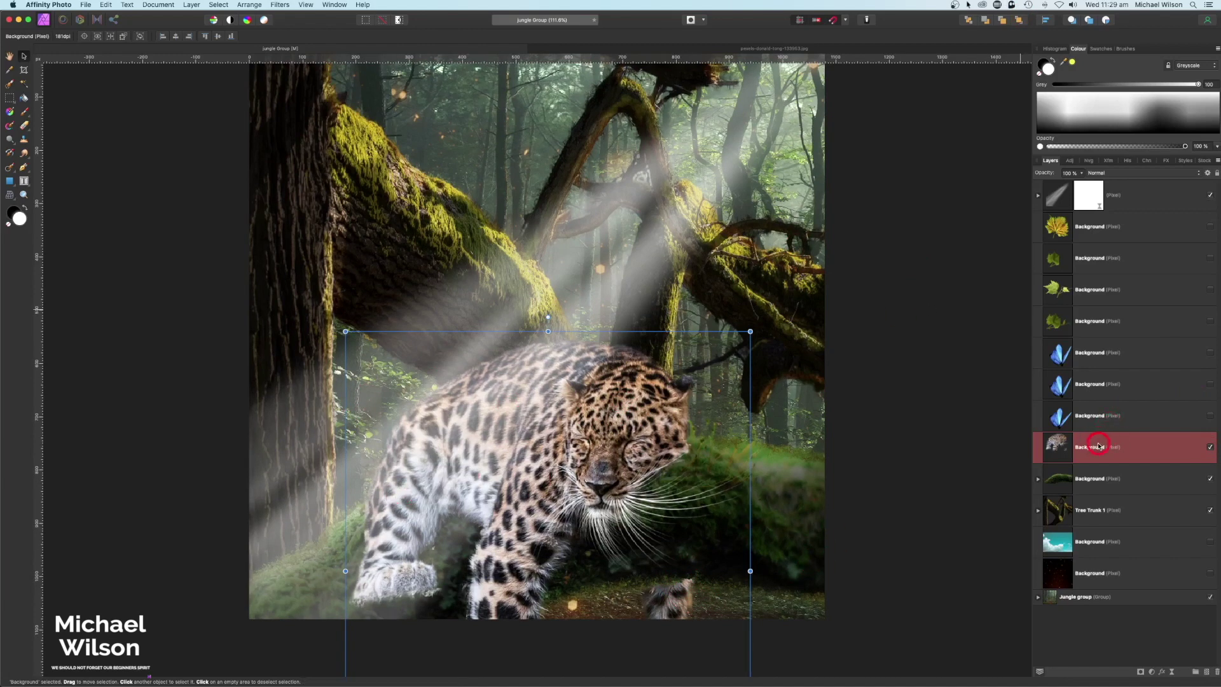
click(1151, 671)
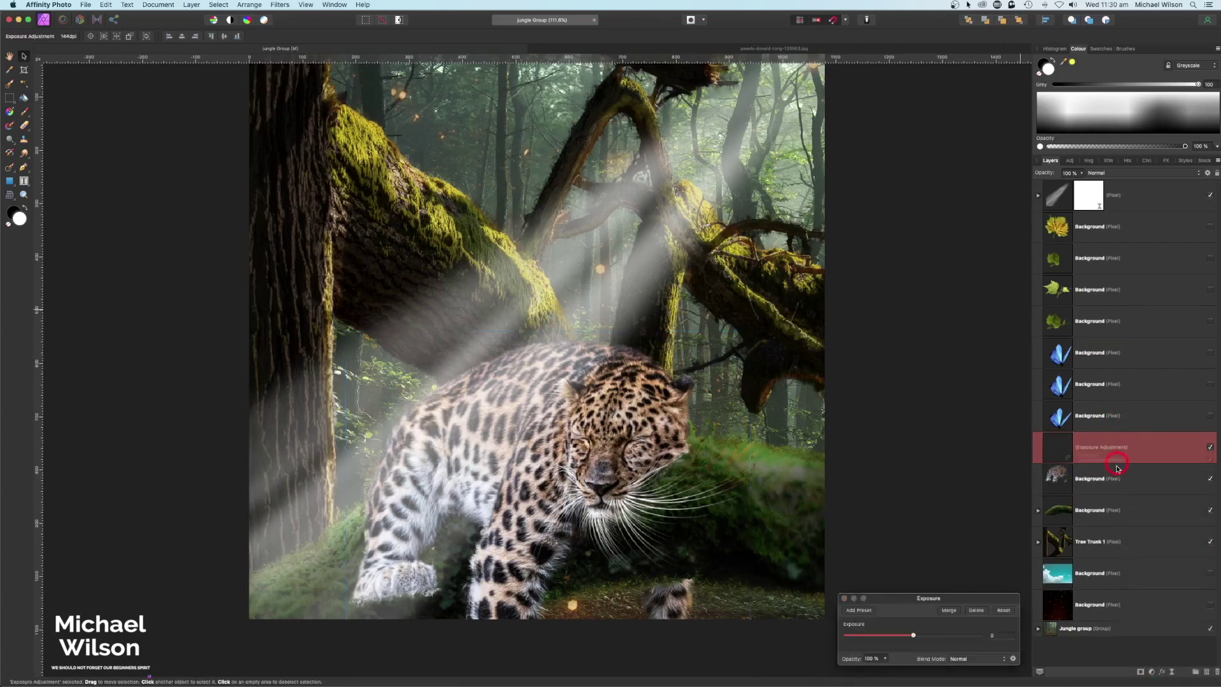
drag(914, 641, 888, 640)
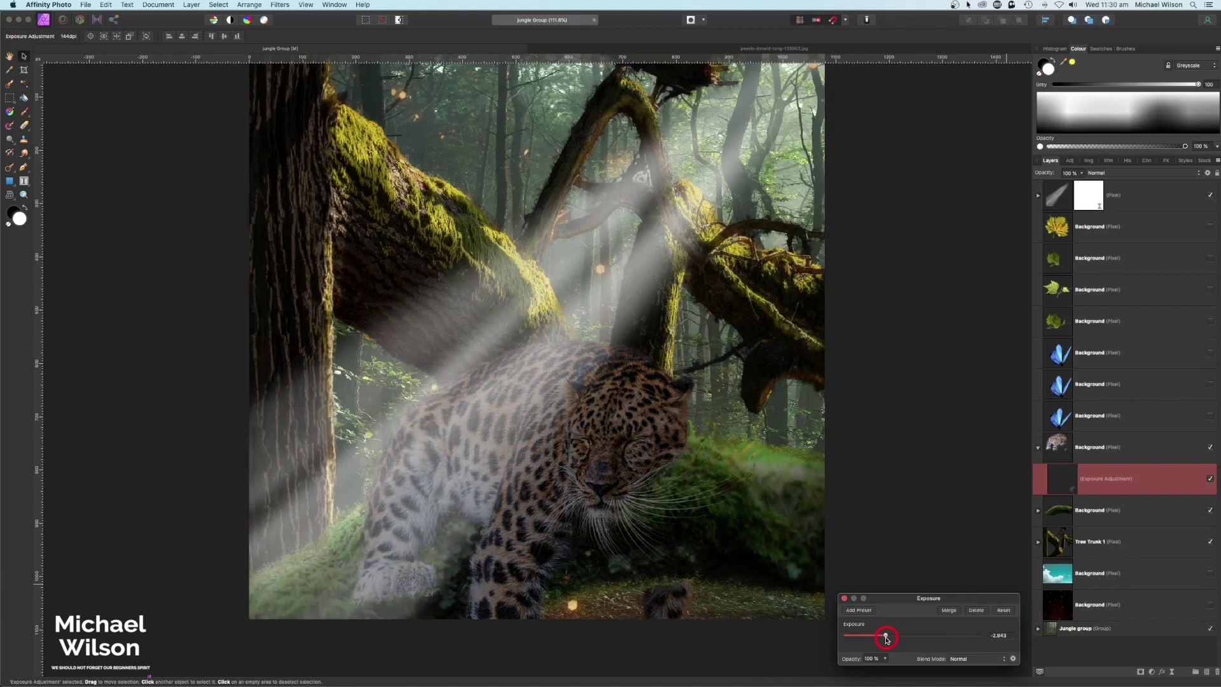
Nest a second Exposure adjustment of about 2.86 inside the leopard layer to brighten it
click(1056, 448)
click(1156, 676)
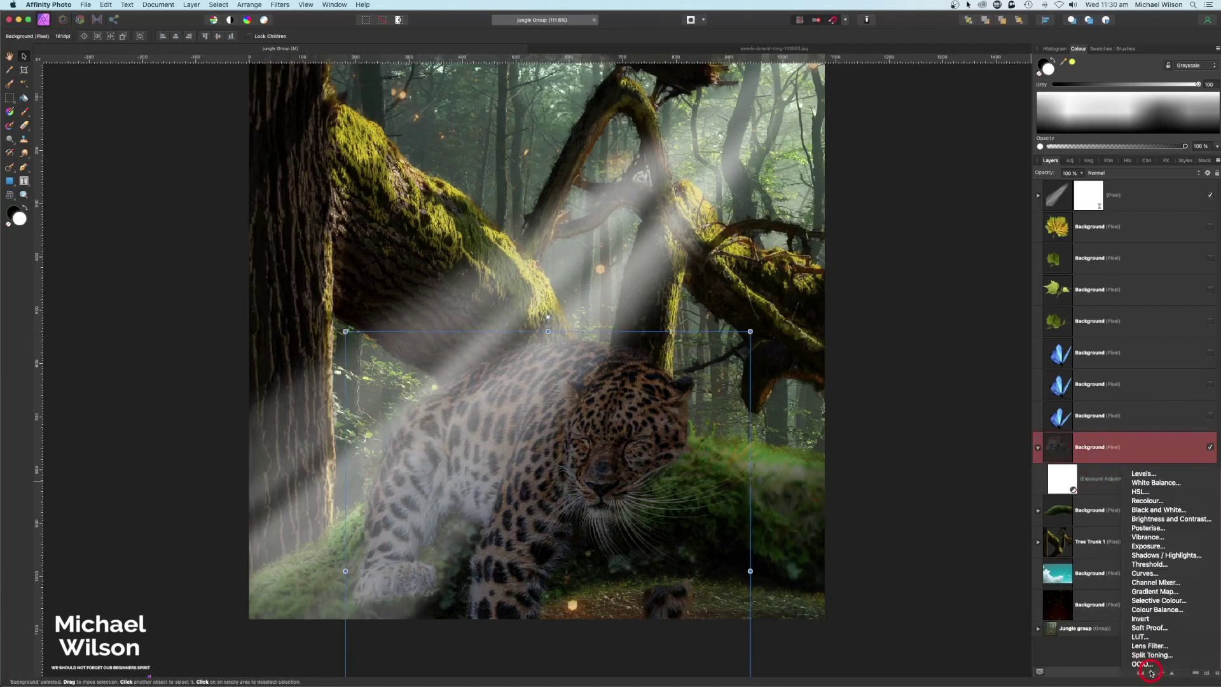
click(1148, 546)
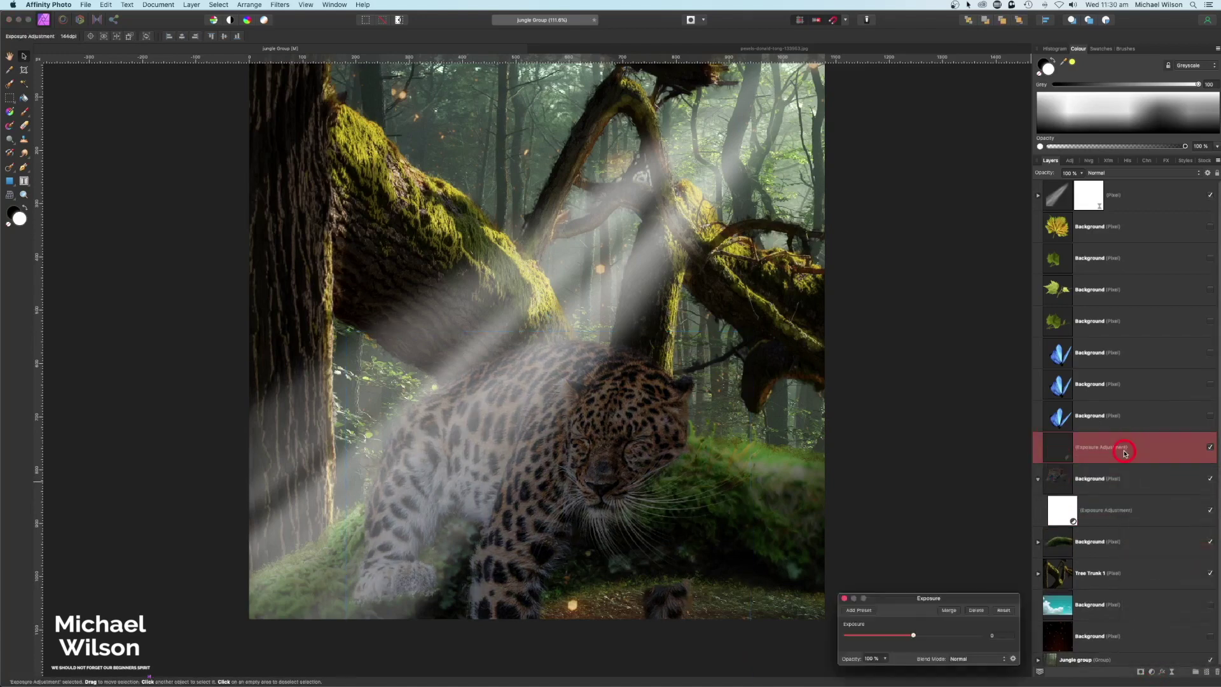
drag(924, 630, 940, 635)
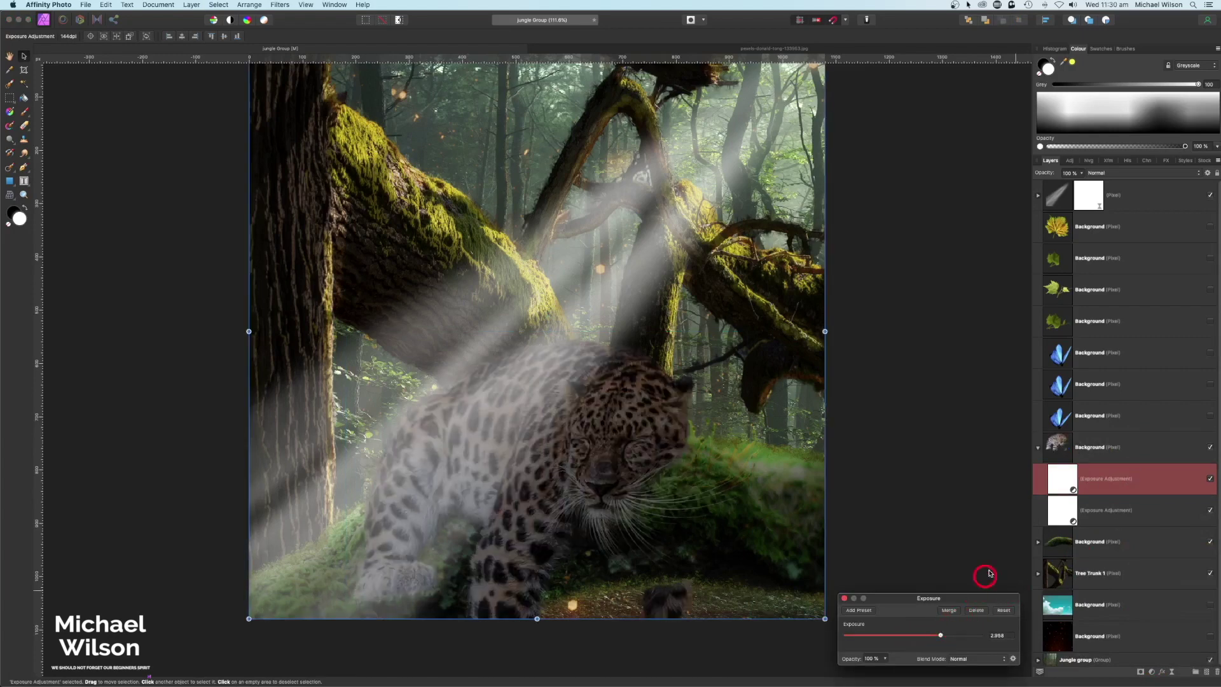
Invert the leopard's brightening Exposure adjustment to a black mask and choose a soft round Paint Brush from the Basic set
key(super+i)
click(24, 113)
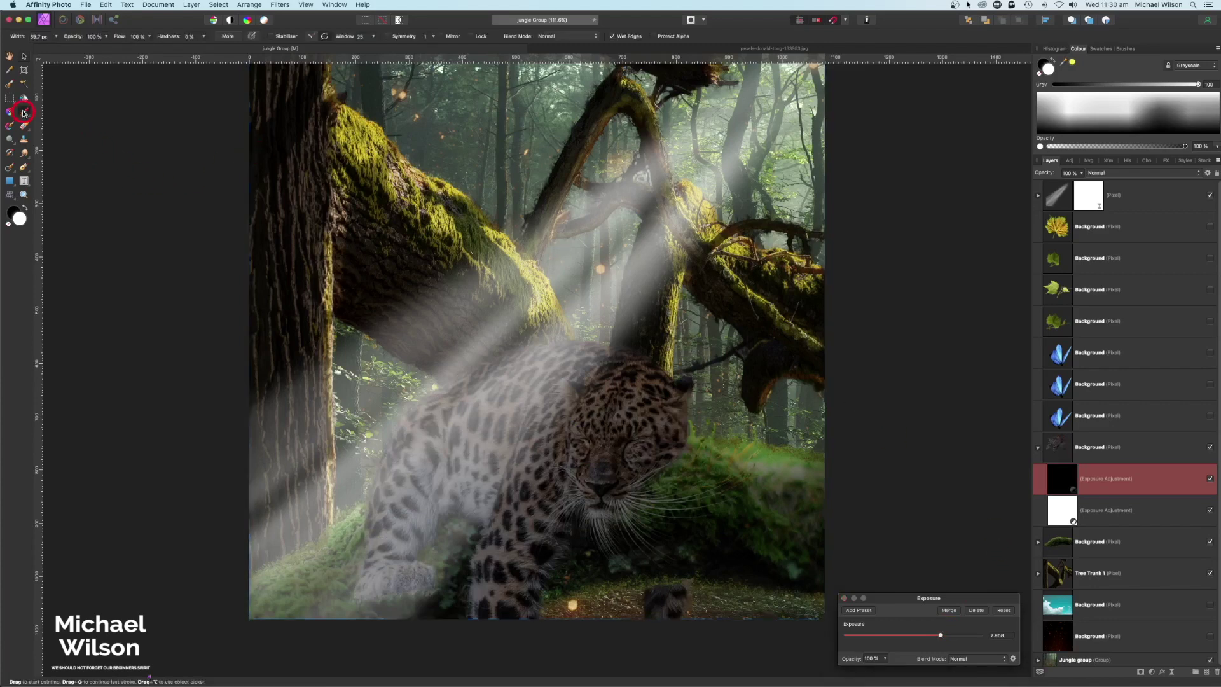
click(1119, 50)
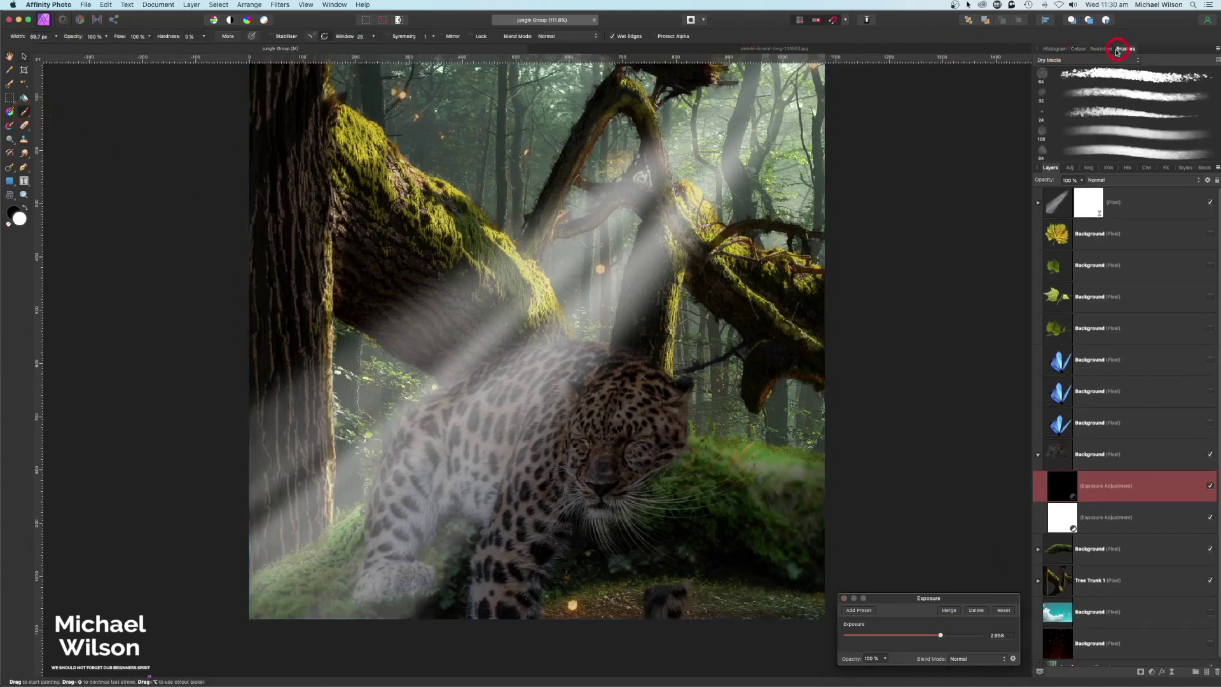
click(1093, 64)
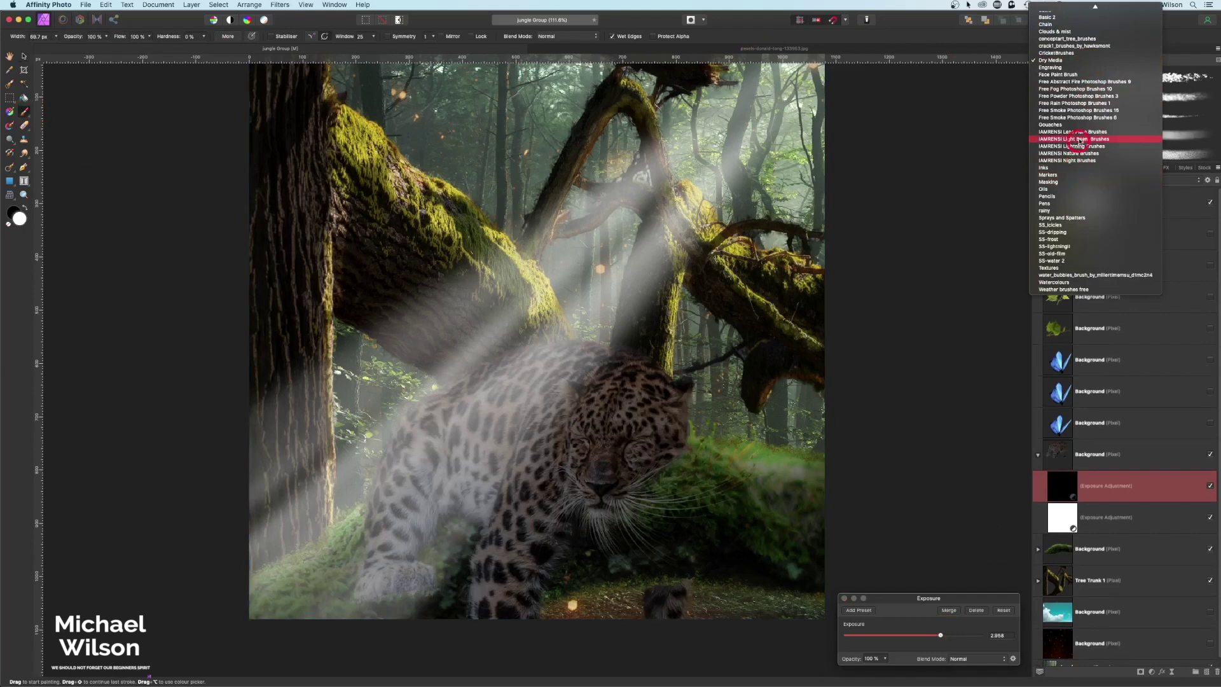
scroll(1078, 133, up, 2)
click(1060, 36)
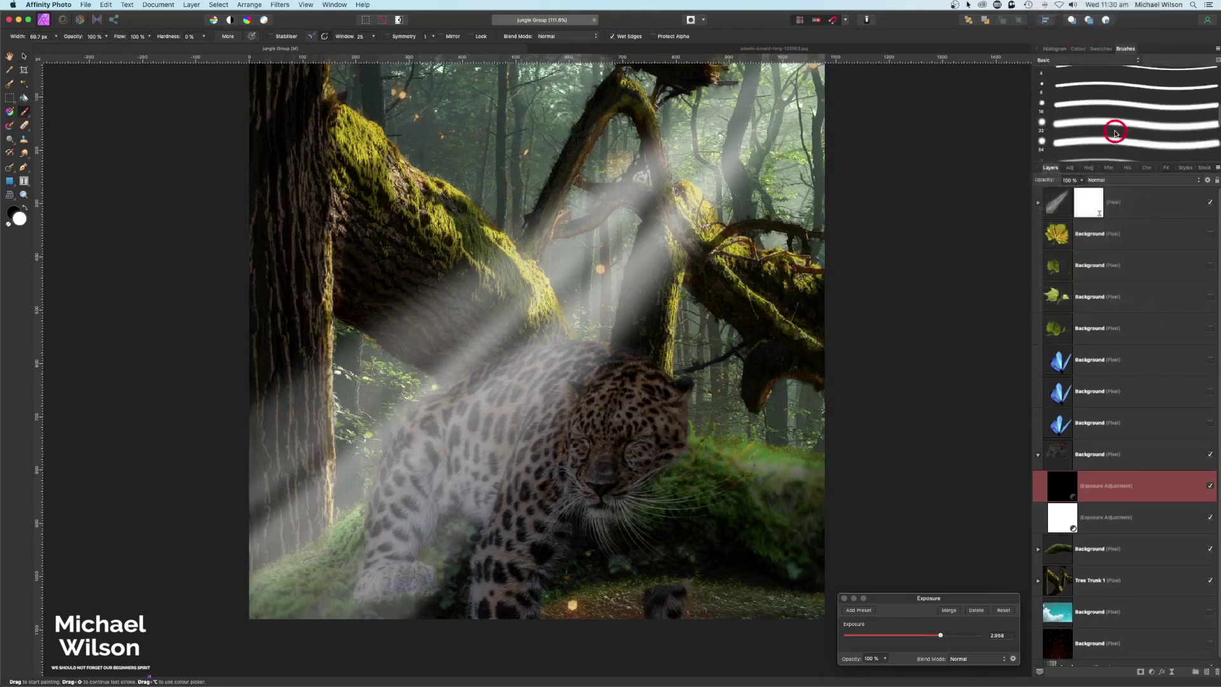
click(1090, 130)
click(1078, 49)
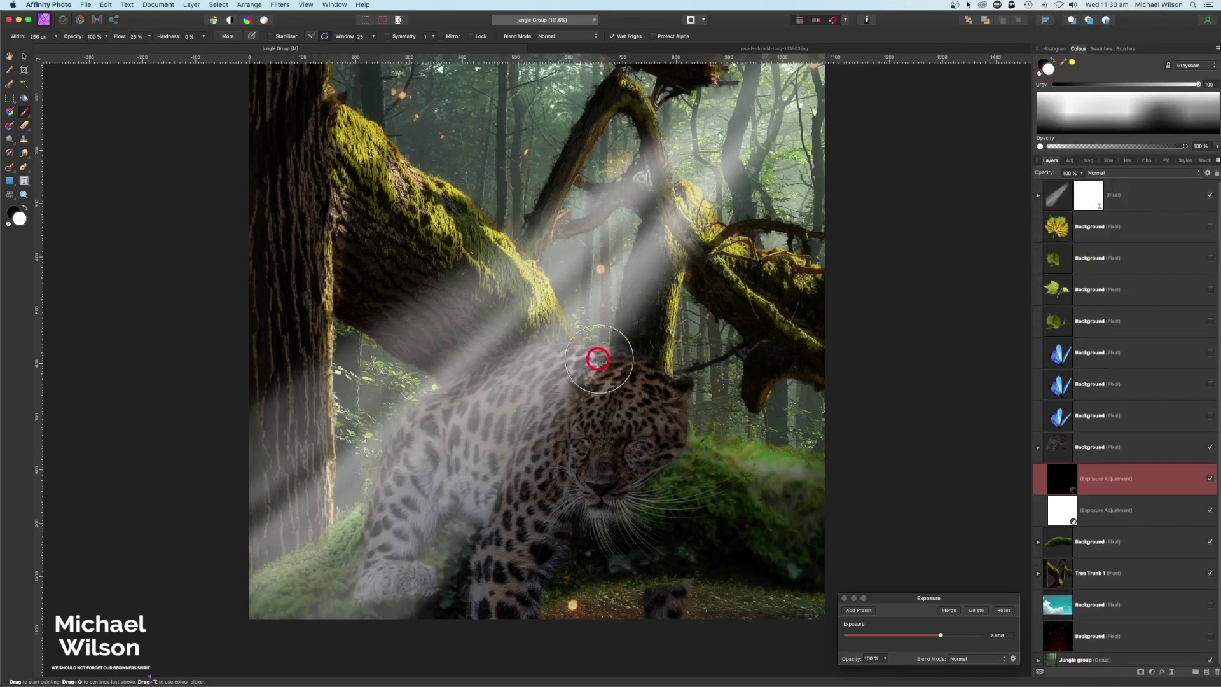
Paint white on the Exposure mask over the leopard's back, head and whiskers, and collapse the leopard layer
mouse_move(710, 412)
mouse_down()
mouse_move(703, 426)
mouse_move(699, 381)
mouse_move(671, 344)
mouse_move(605, 322)
mouse_move(705, 615)
mouse_move(572, 586)
mouse_move(499, 341)
mouse_move(594, 349)
mouse_move(642, 464)
mouse_up()
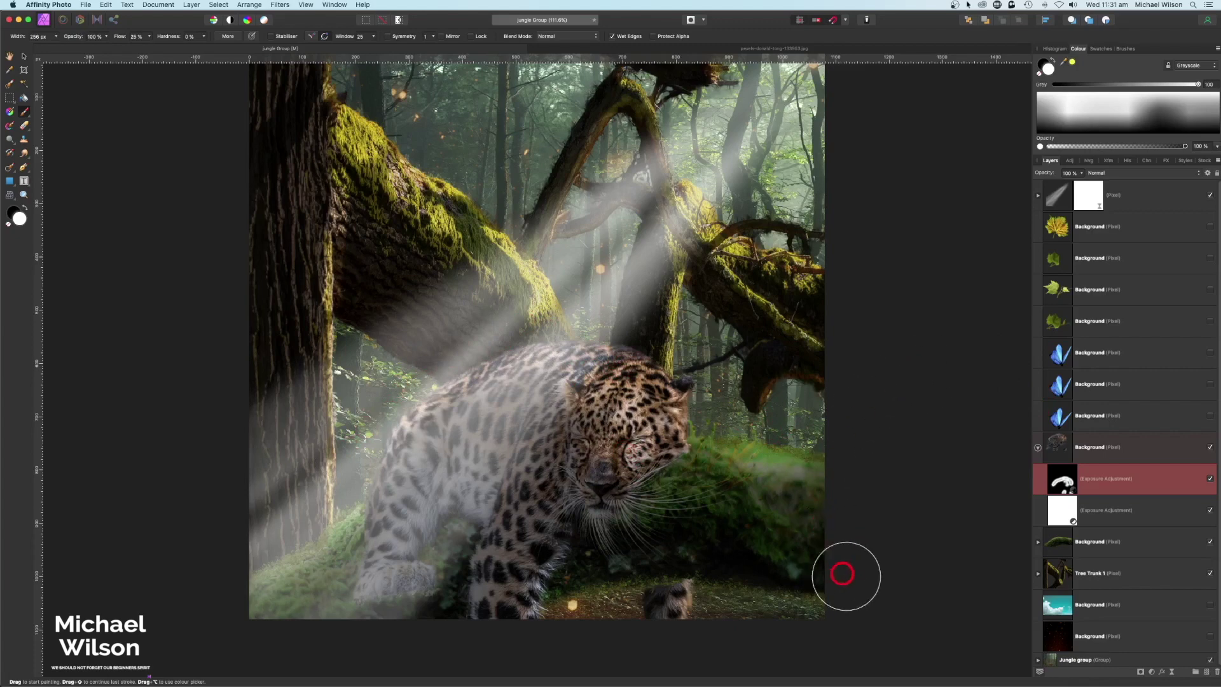
mouse_move(697, 435)
mouse_down()
mouse_move(652, 502)
mouse_move(734, 508)
mouse_move(681, 544)
mouse_move(602, 548)
mouse_move(639, 532)
mouse_up()
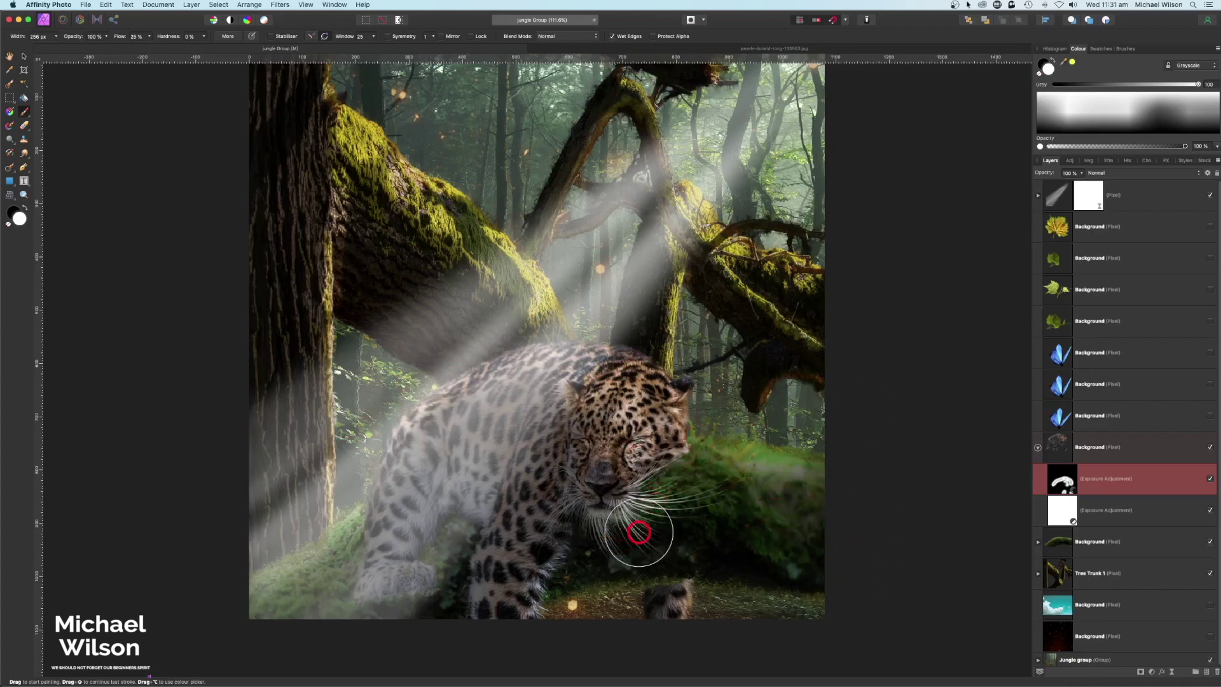
click(1037, 450)
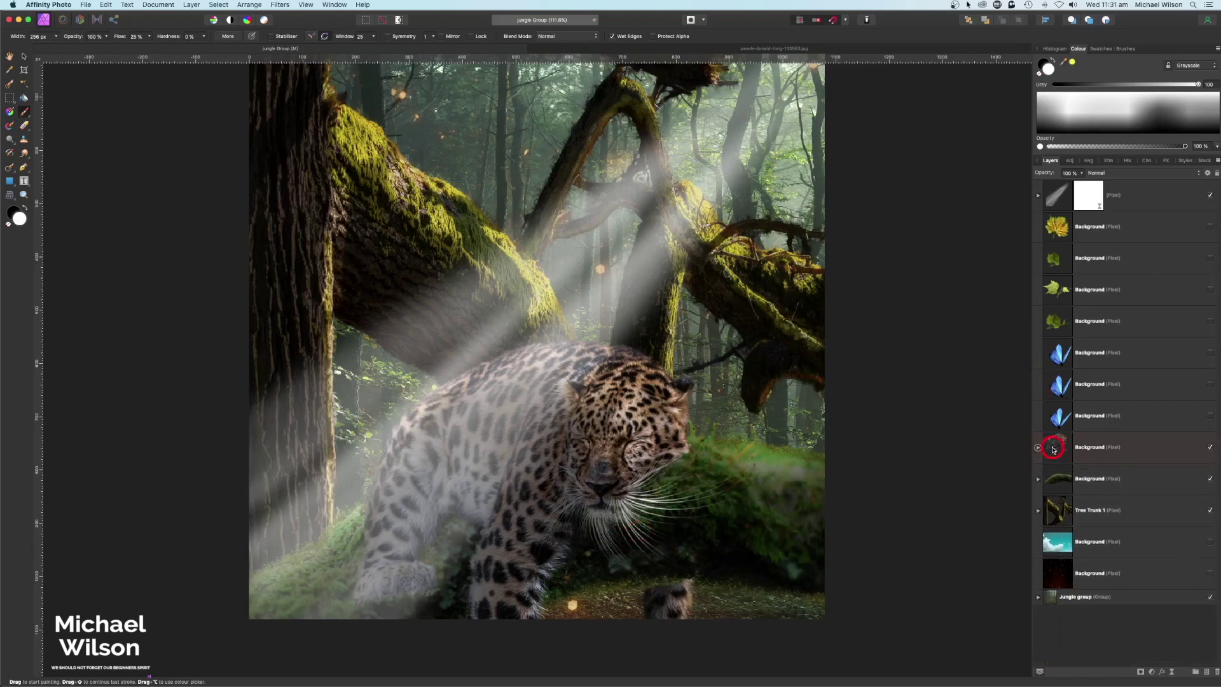
Nest an orange Lens Filter adjustment with 70% optical density inside the leopard layer
click(1054, 446)
click(1152, 672)
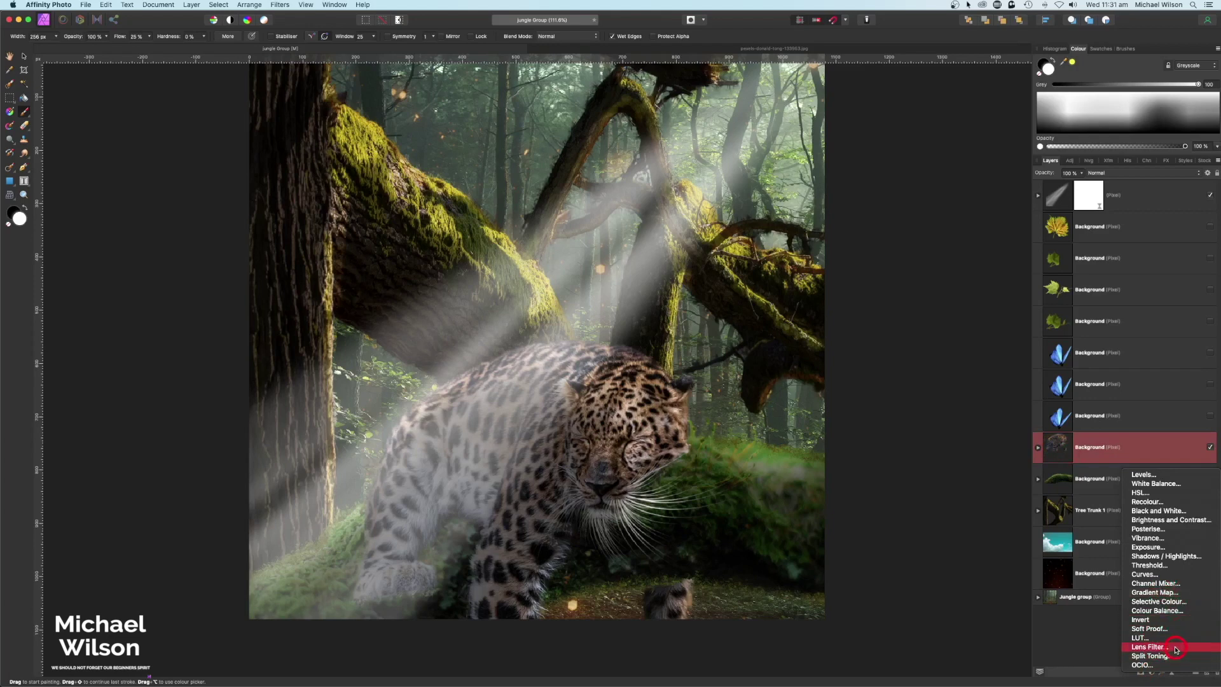
click(1149, 646)
mouse_move(1123, 457)
mouse_down()
mouse_move(1118, 476)
mouse_move(1105, 472)
mouse_up()
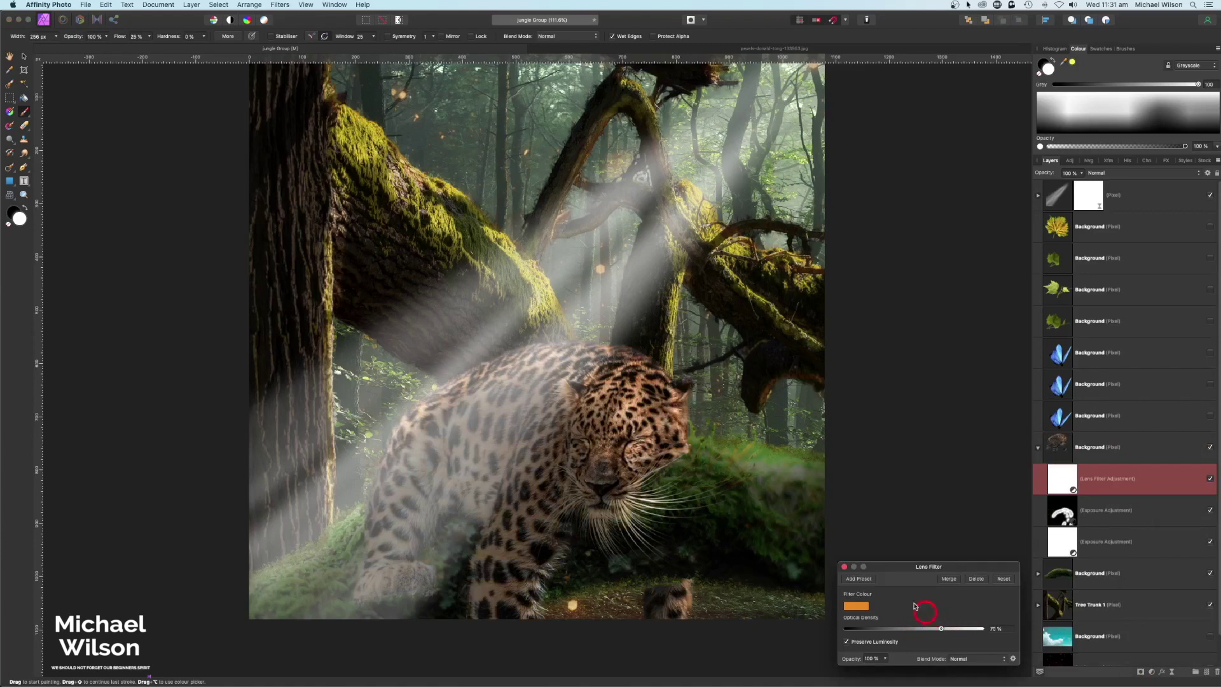
click(845, 567)
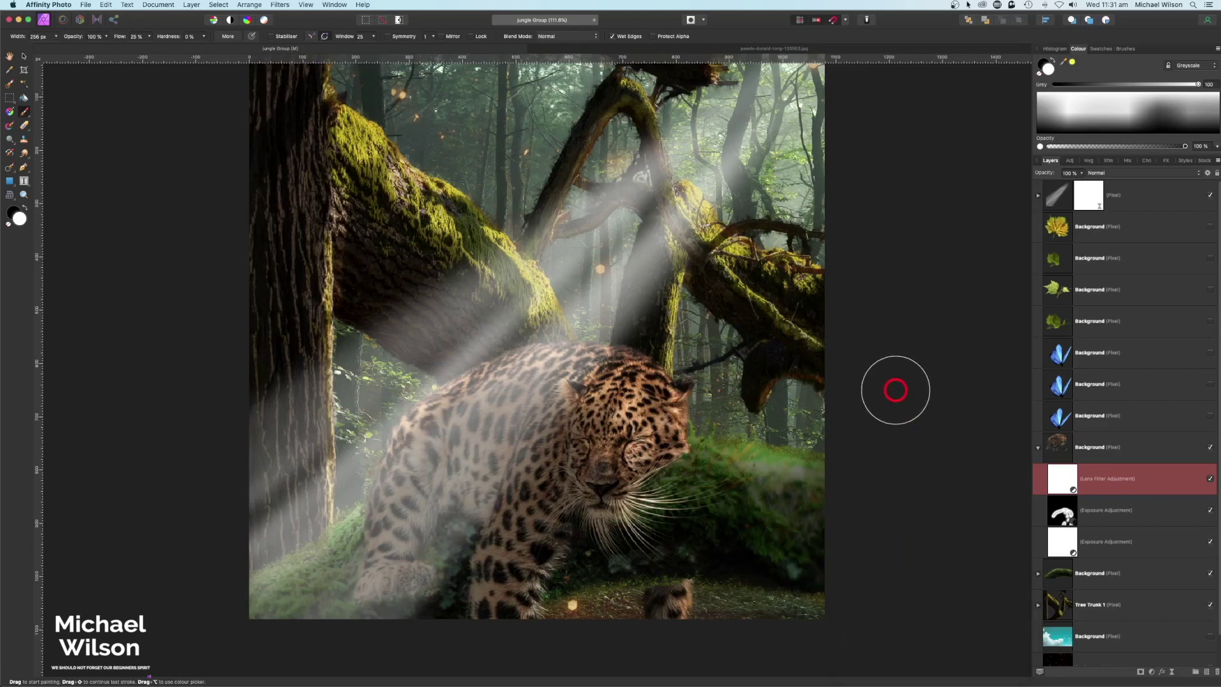
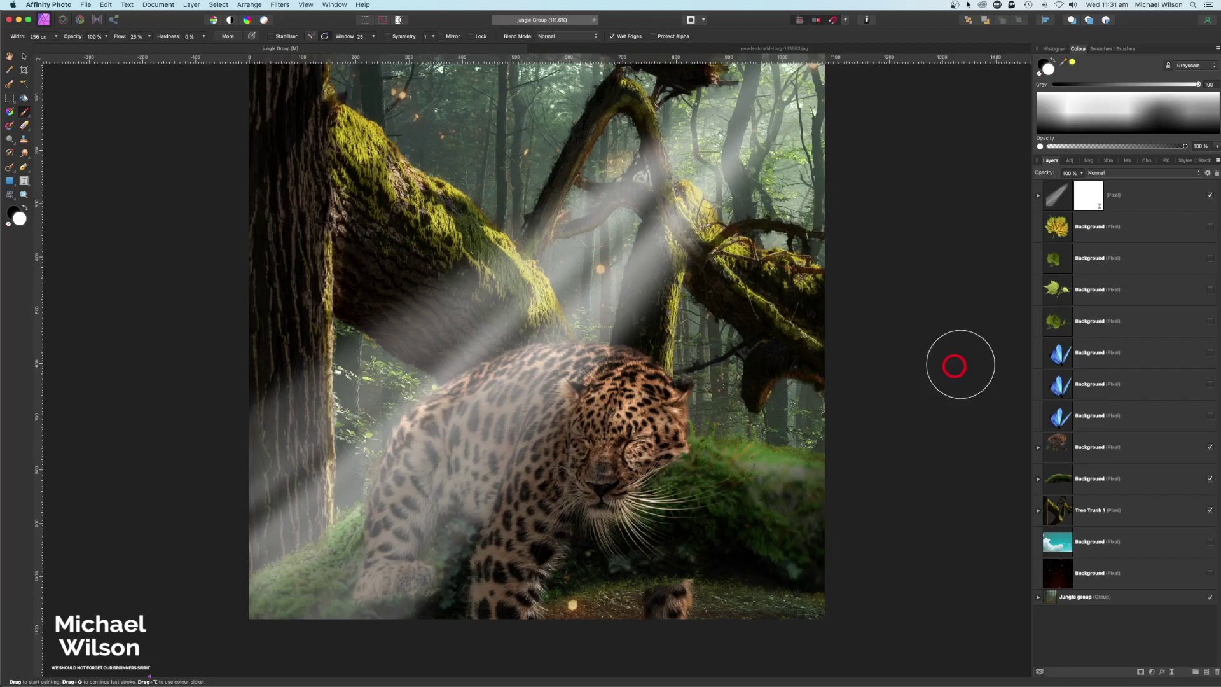
Make the four hidden leaf layers visible and group them together
click(1211, 321)
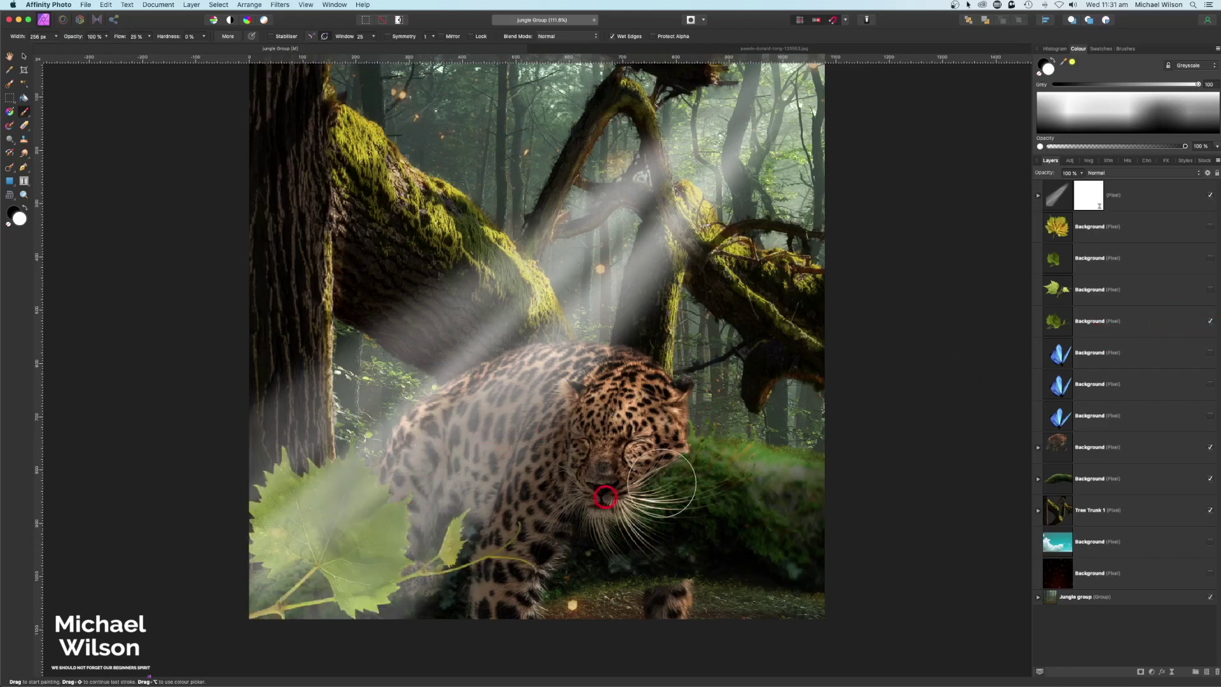
click(1209, 290)
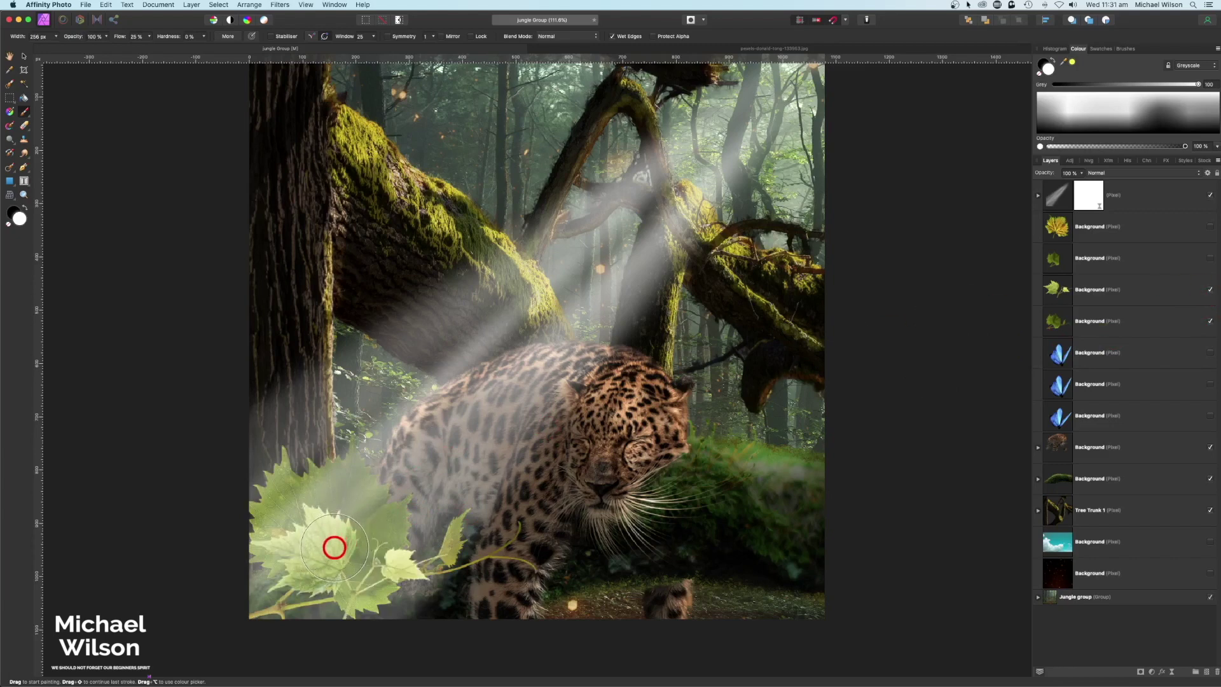
click(1210, 258)
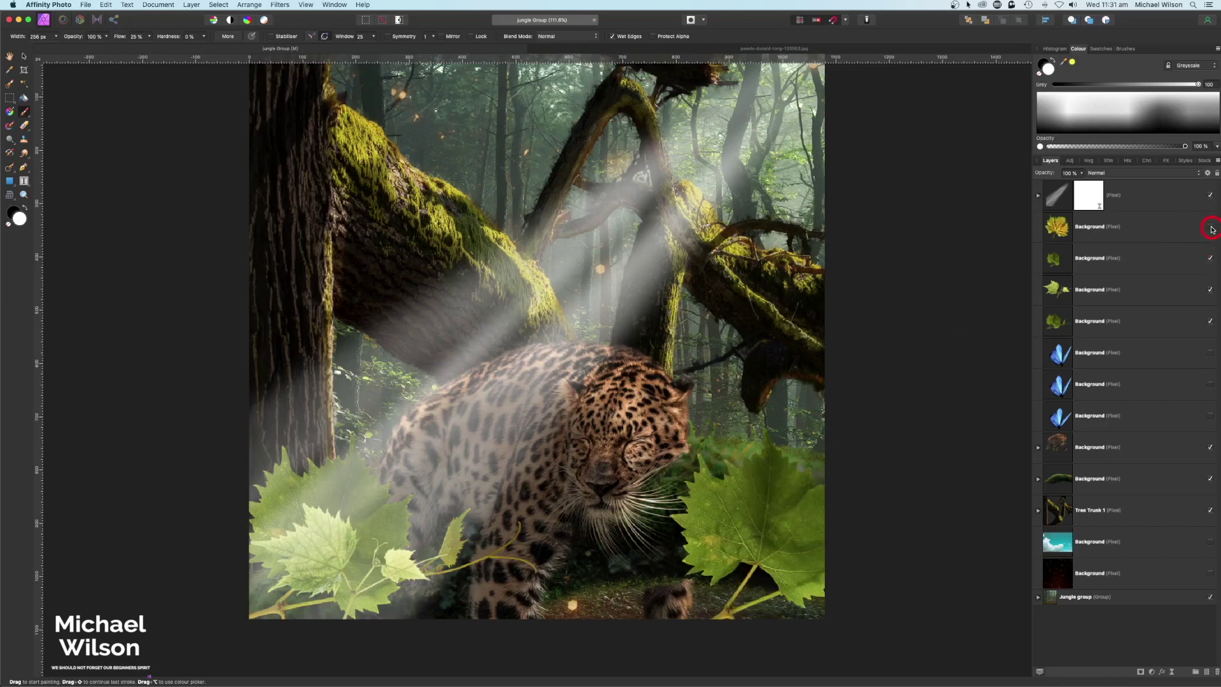
click(1210, 227)
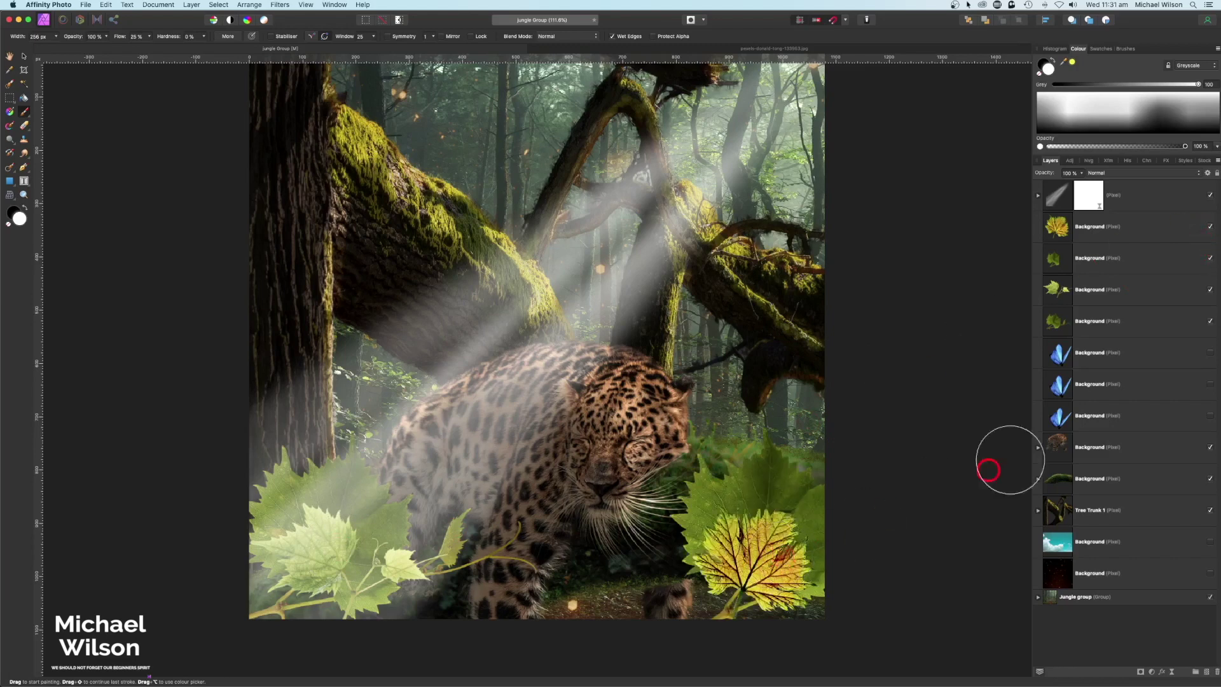
click(1088, 229)
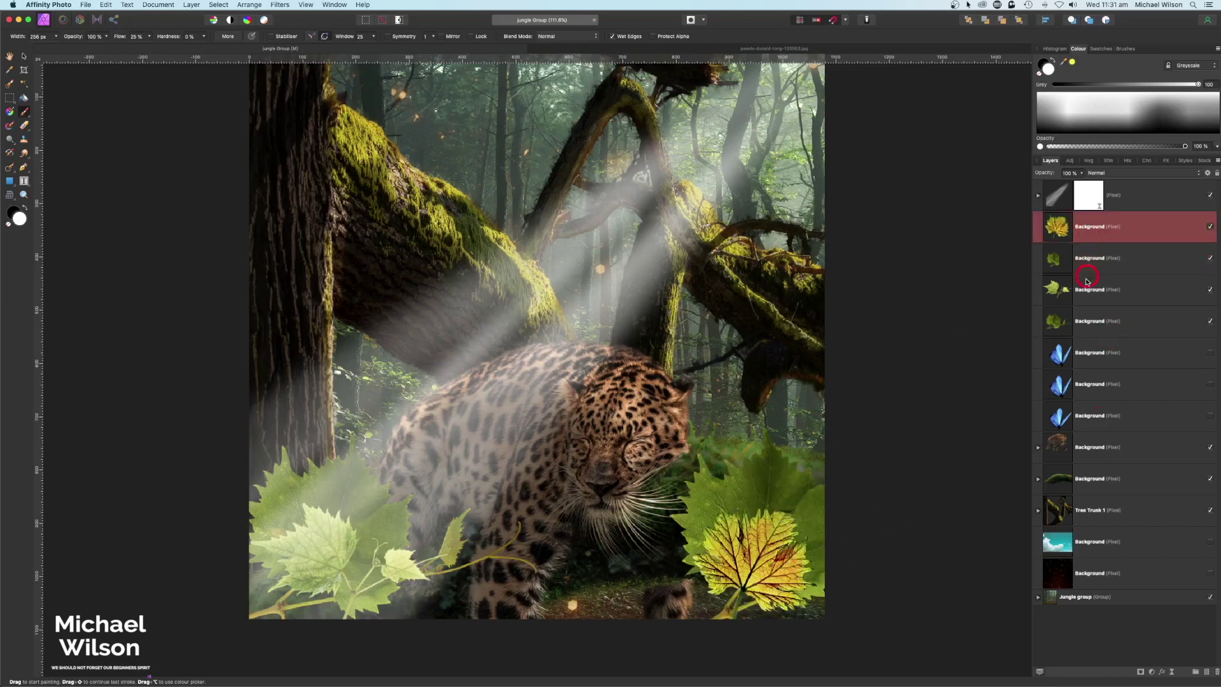
shift+click(1084, 320)
key(super+g)
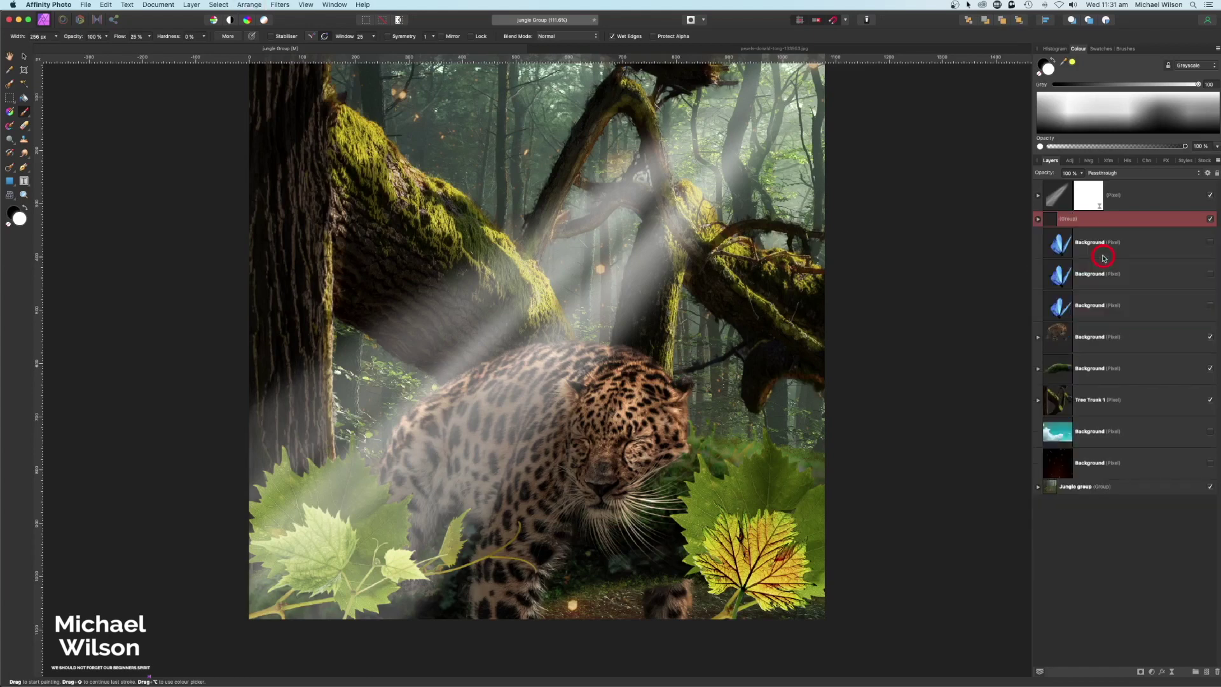
Add an Exposure adjustment of about 2.5 inside the leaf group, above the leaf layers
click(1153, 673)
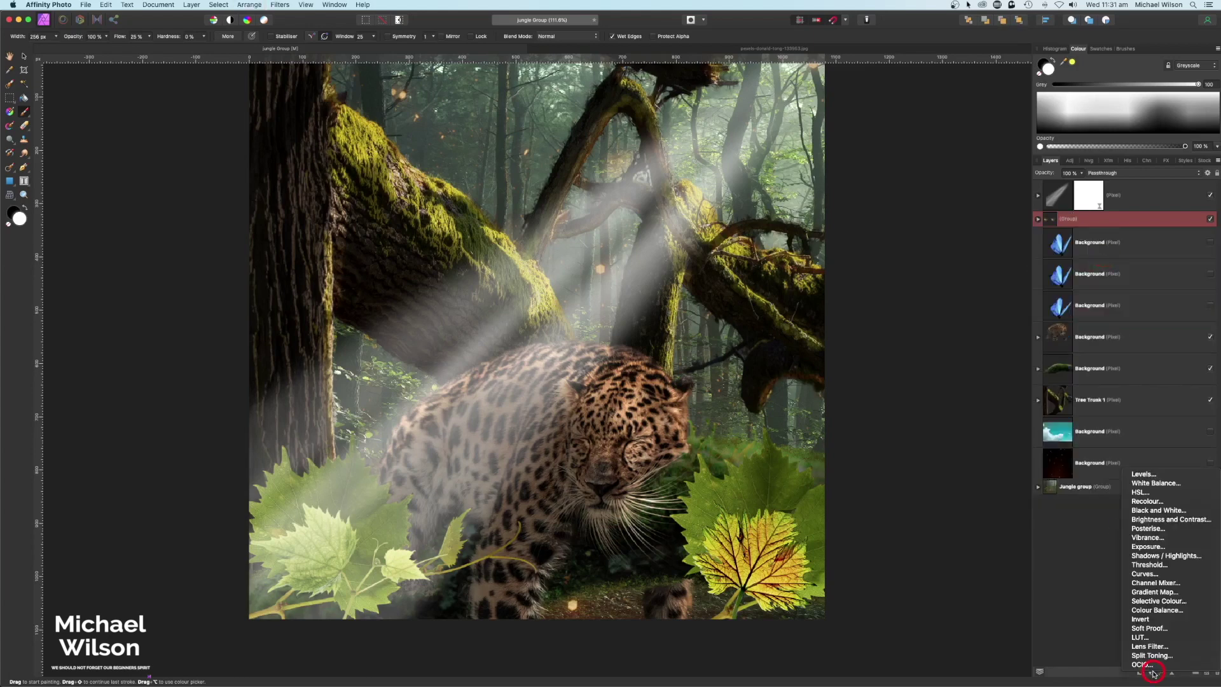
click(1167, 548)
drag(1099, 239, 1124, 266)
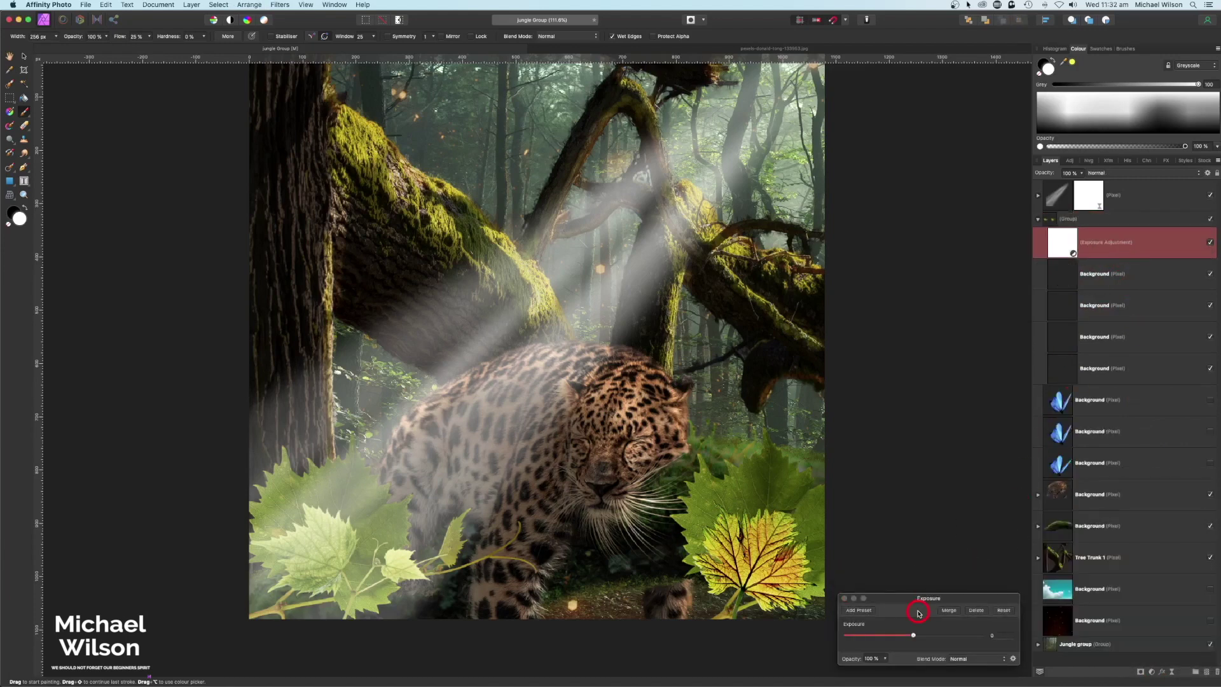
drag(913, 634, 937, 639)
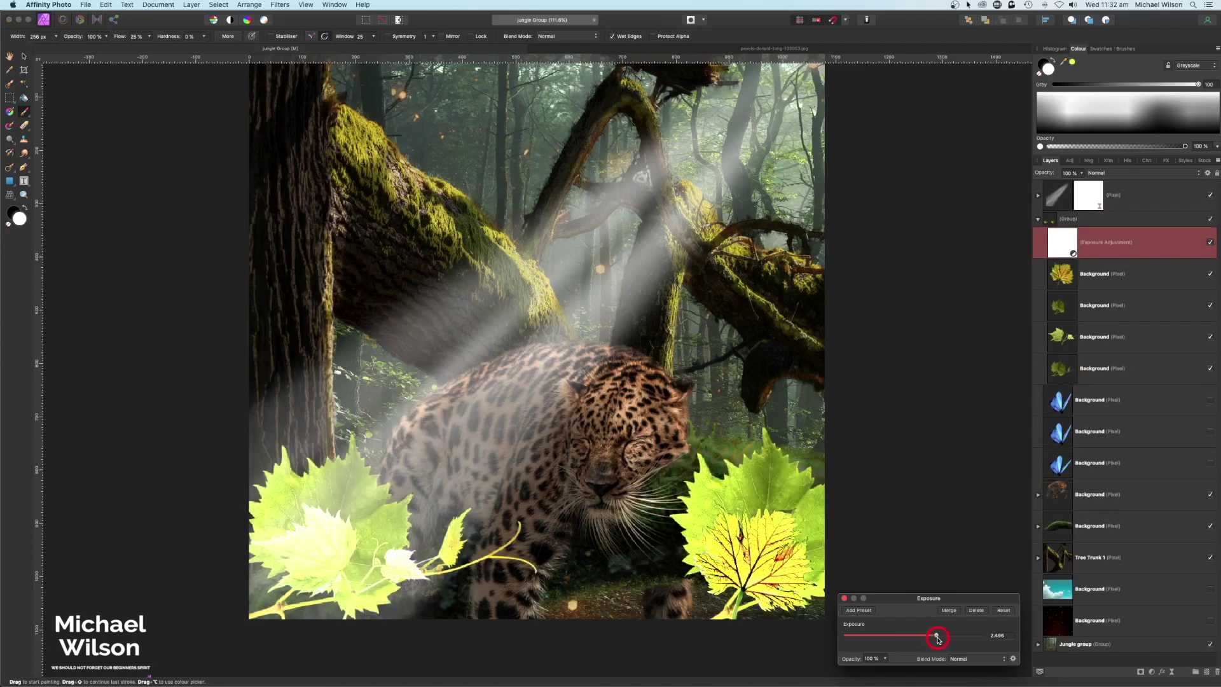
click(844, 598)
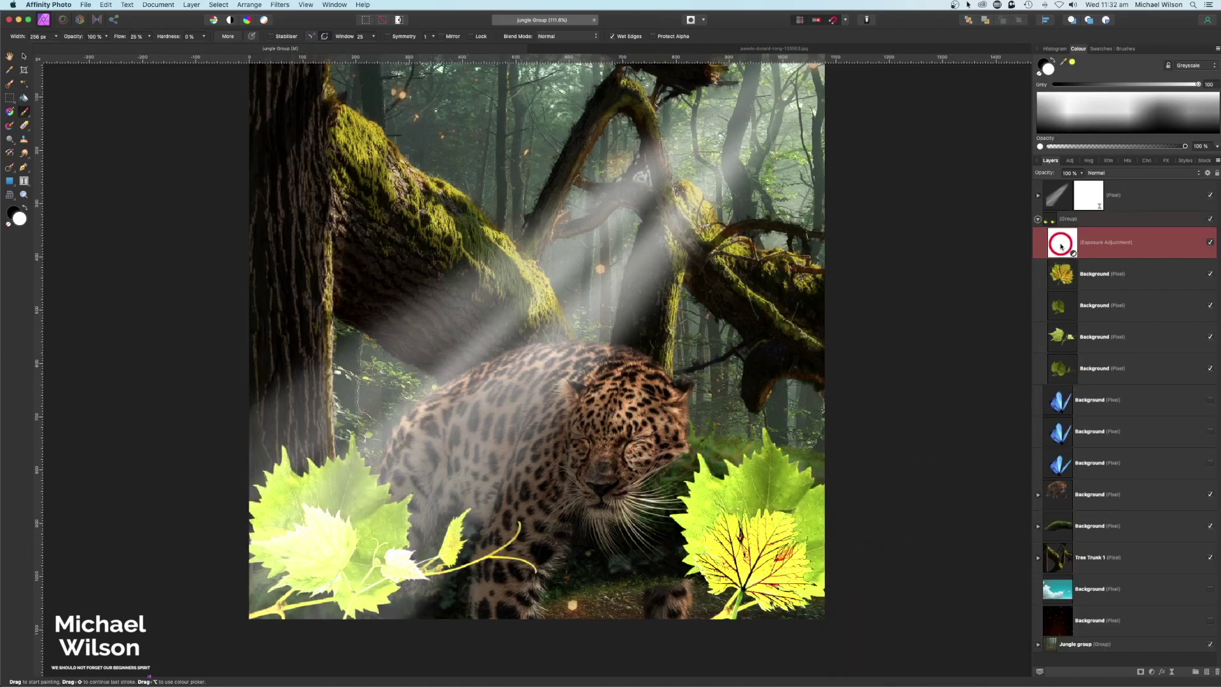
Invert the leaf group's Exposure mask and paint white over the leaf edges and tendrils to brighten them selectively
key(super+i)
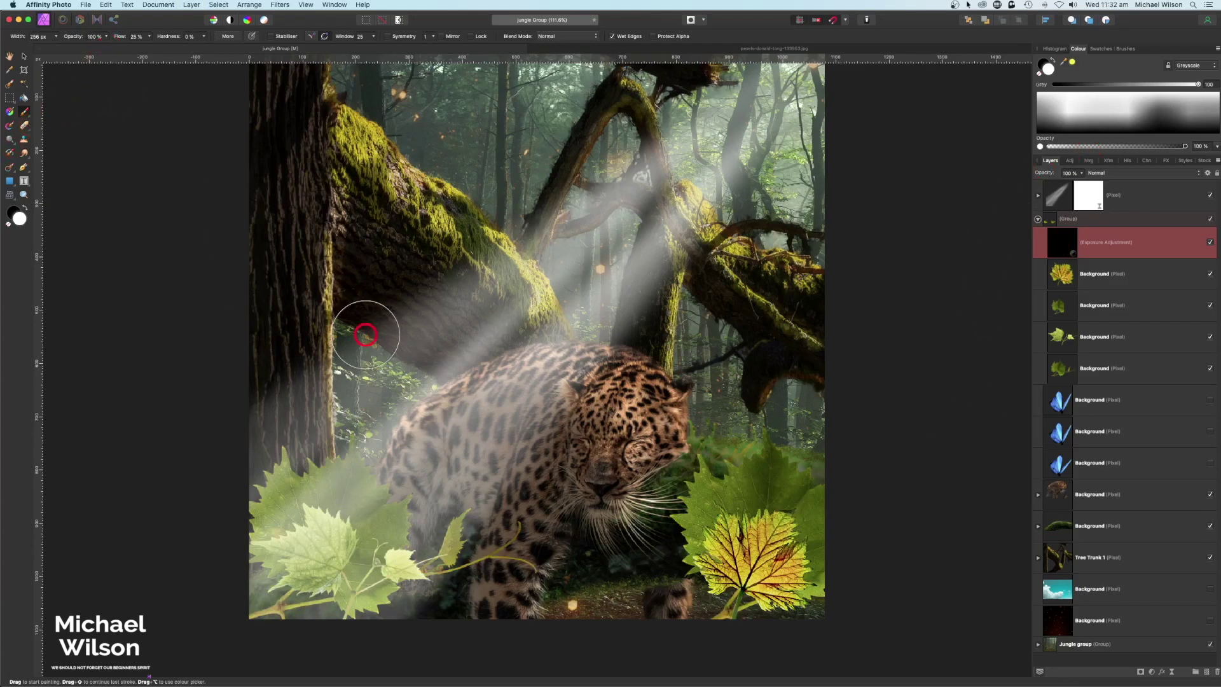
mouse_move(388, 467)
mouse_down()
mouse_move(559, 388)
mouse_move(381, 427)
mouse_move(333, 455)
mouse_move(261, 454)
mouse_move(299, 473)
mouse_move(405, 480)
mouse_move(475, 542)
mouse_move(684, 498)
mouse_move(679, 483)
mouse_move(705, 461)
mouse_move(748, 433)
mouse_move(769, 436)
mouse_move(849, 481)
mouse_move(876, 549)
mouse_move(821, 553)
mouse_move(777, 518)
mouse_up()
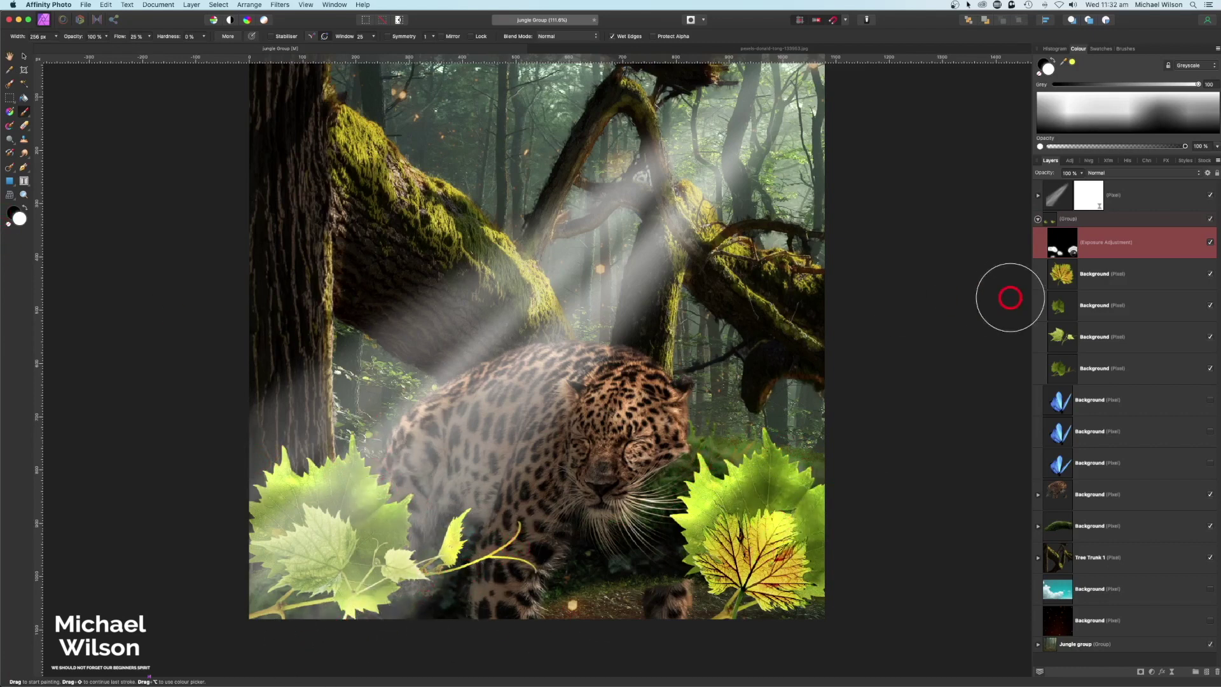
click(1038, 220)
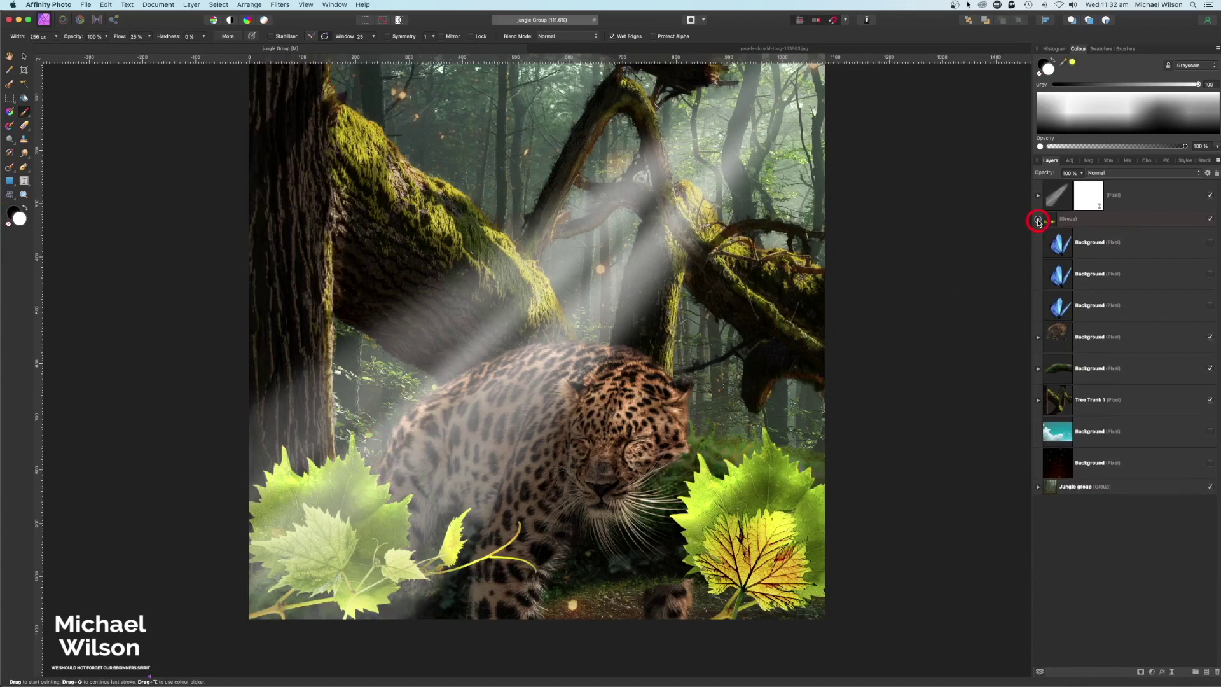
click(1037, 219)
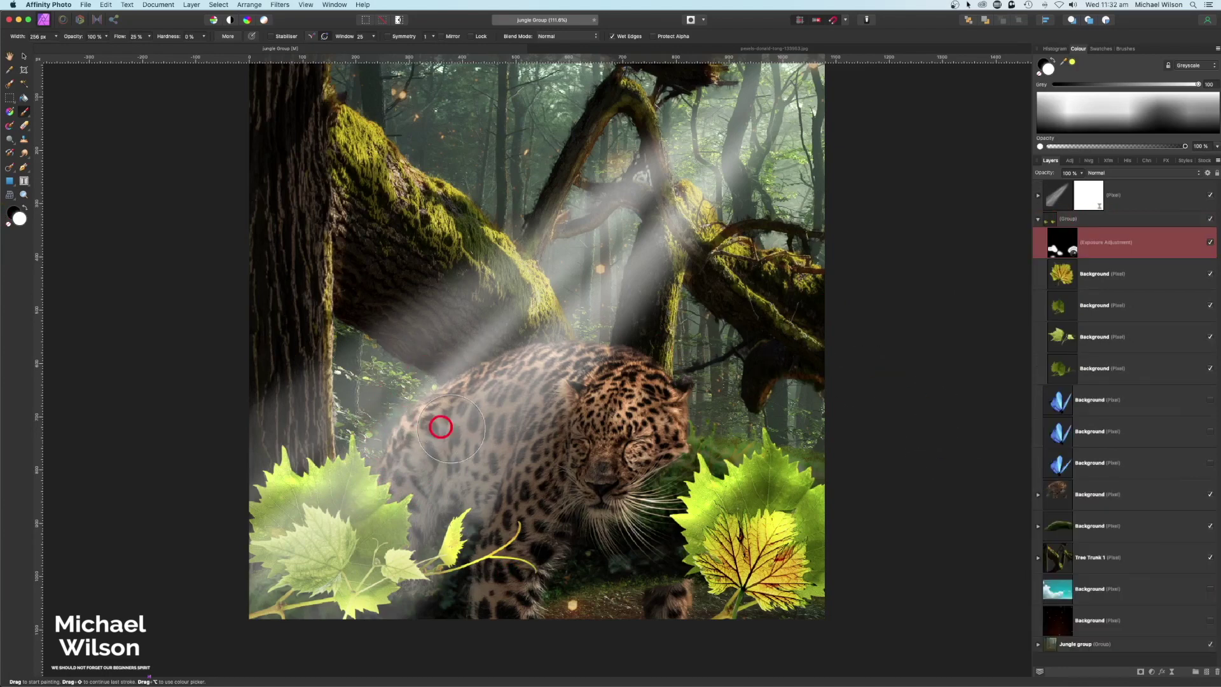
Make the hidden turquoise sky layer visible and move it to the top of the layer stack
scroll(891, 399, up, 3)
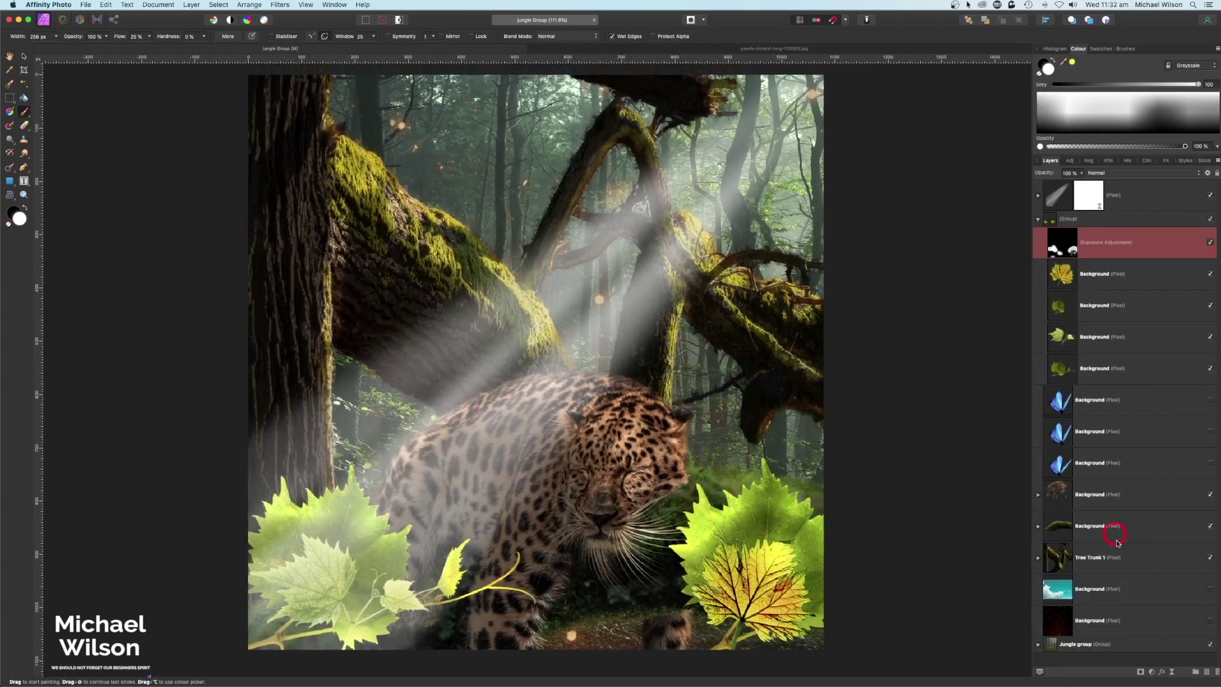
click(1114, 583)
click(1210, 590)
drag(1168, 591, 1137, 186)
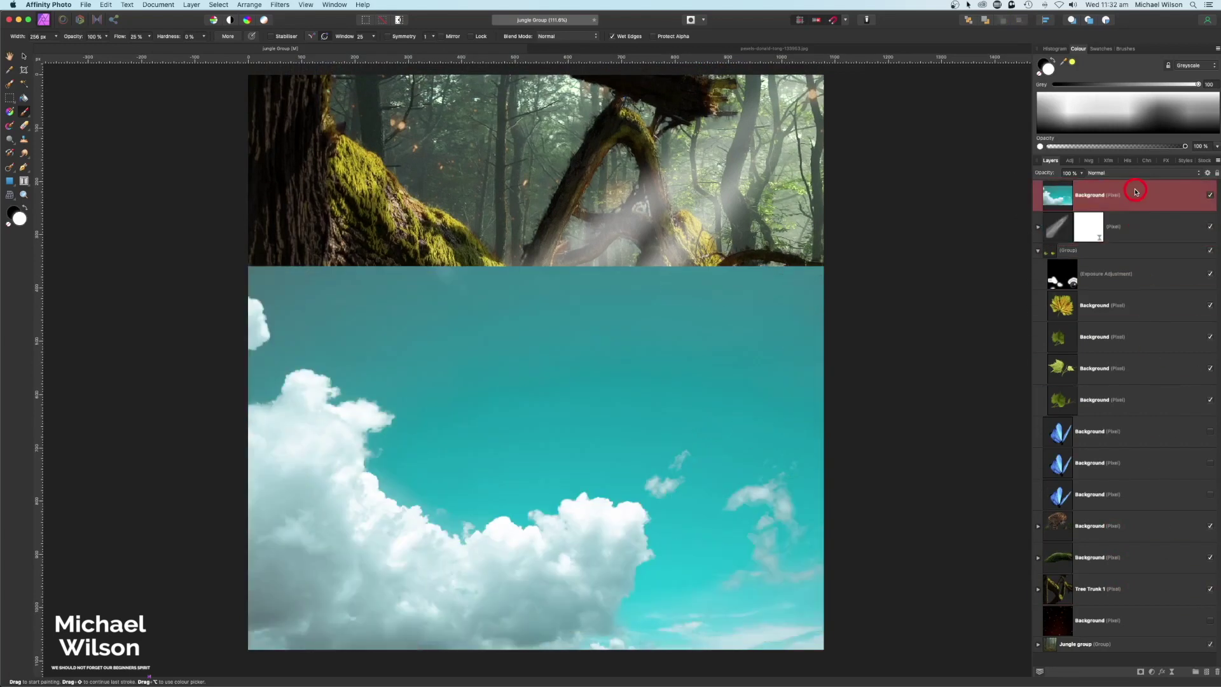
Select the large white clouds with the Selection Brush, invert the selection and delete the blue sky around them
click(10, 83)
key(bracketright)
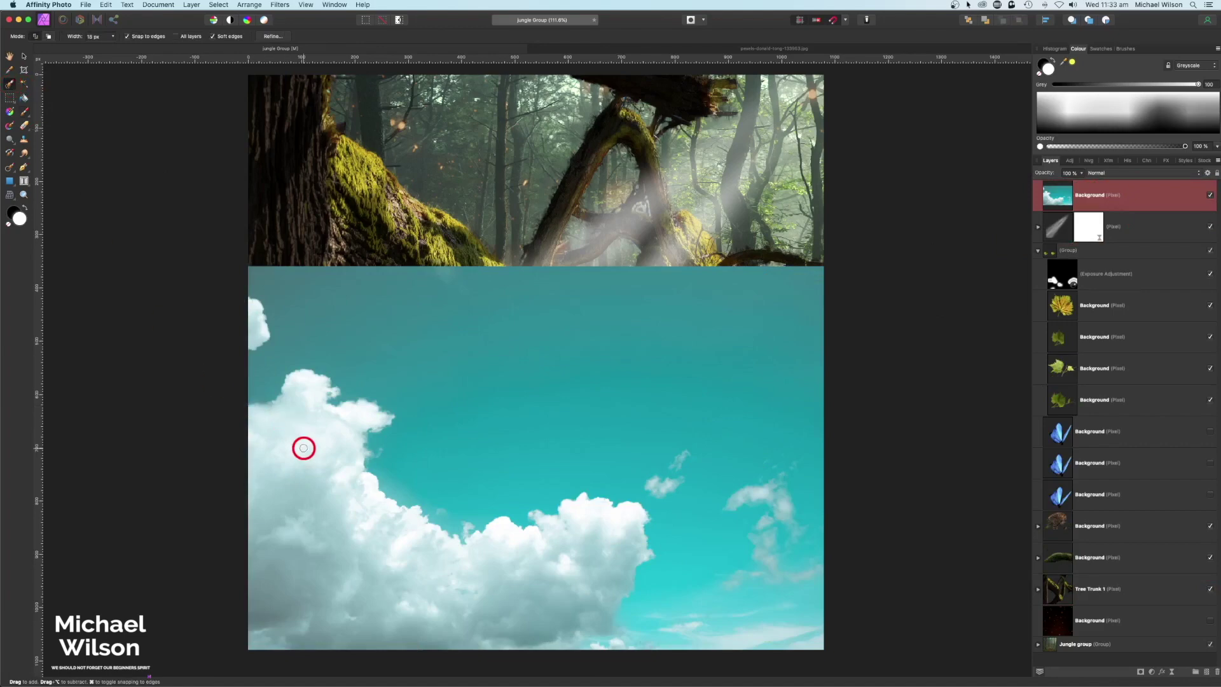
mouse_move(304, 448)
mouse_down()
mouse_move(305, 384)
mouse_move(287, 451)
mouse_move(263, 418)
mouse_move(360, 416)
mouse_move(353, 513)
mouse_move(405, 546)
mouse_move(275, 515)
mouse_move(434, 563)
mouse_move(573, 528)
mouse_move(554, 524)
mouse_move(581, 619)
mouse_up()
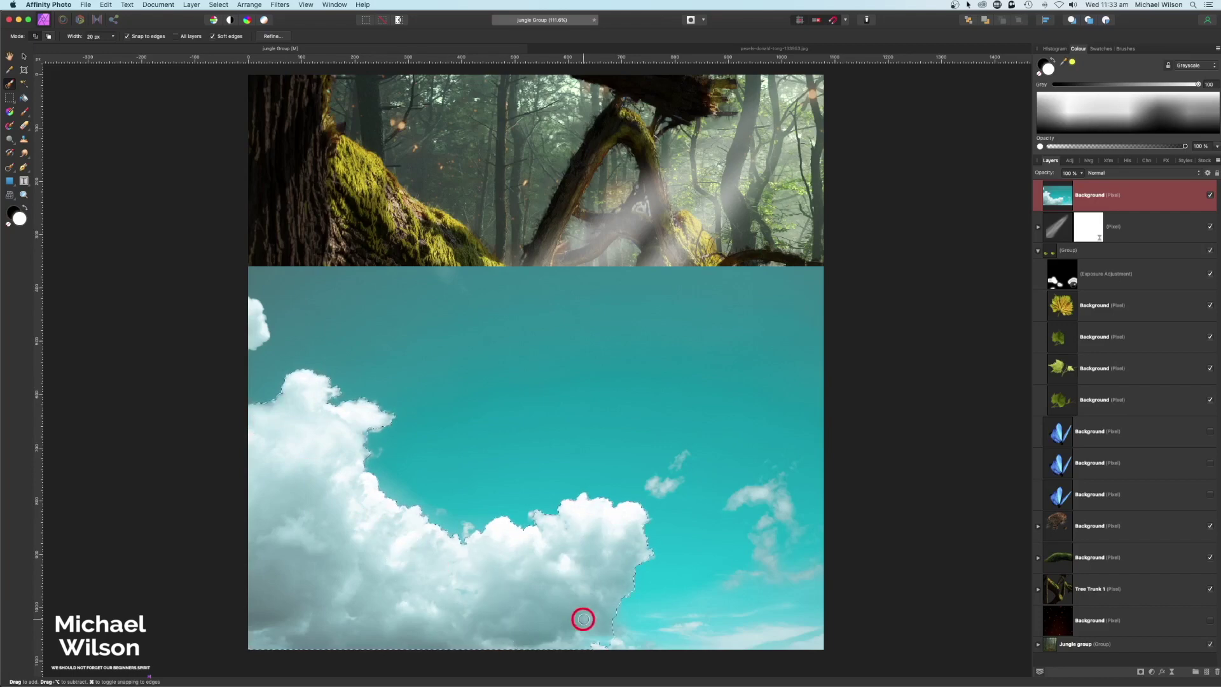
click(399, 20)
click(501, 398)
key(Delete)
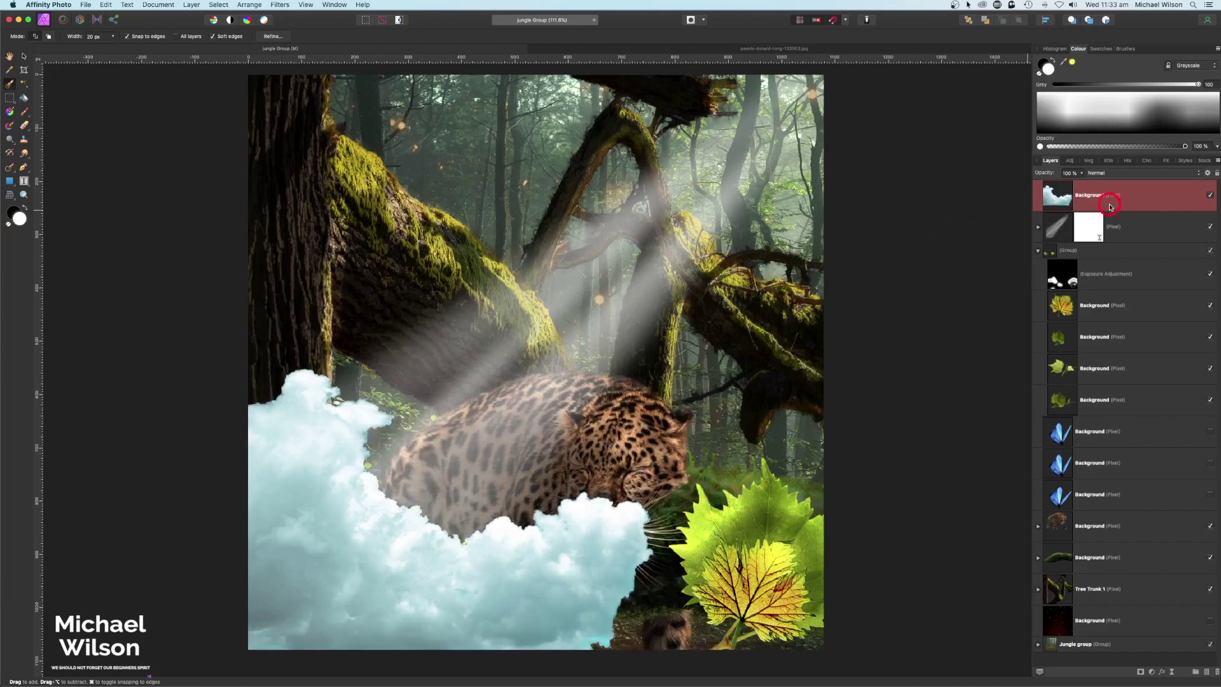
Move the cloud layer below Tree Trunk 1 and stretch it past the canvas's right edge and up to its top edge
drag(1119, 202, 1075, 595)
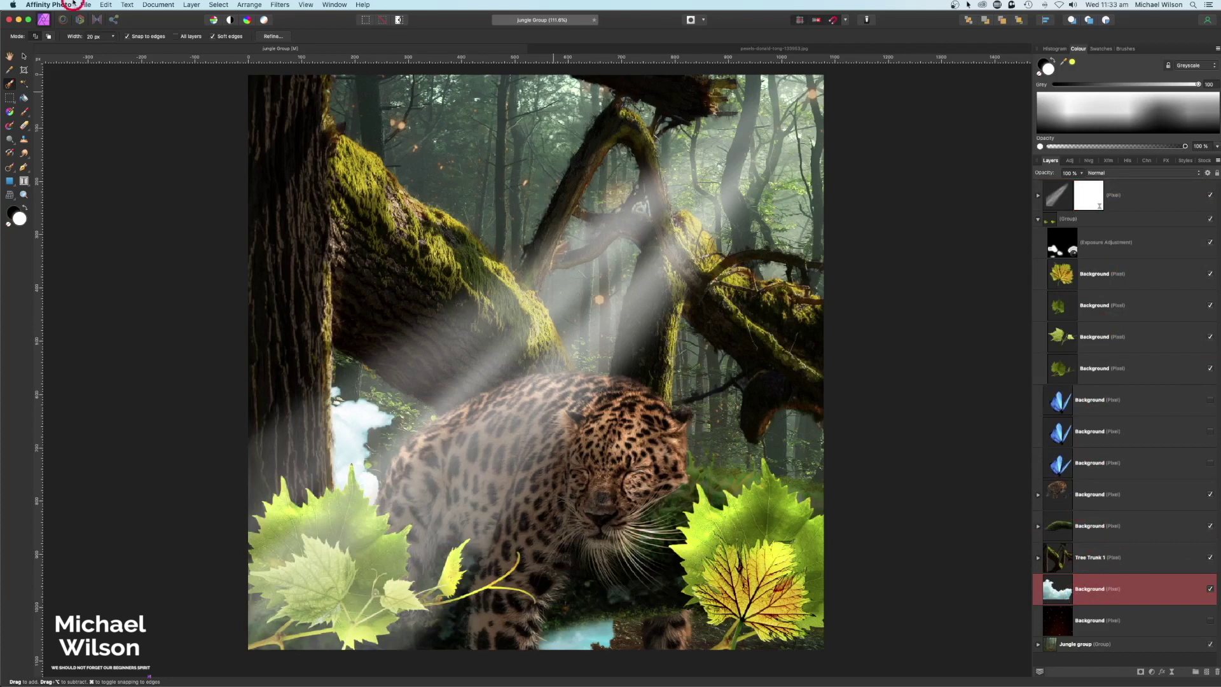
click(24, 59)
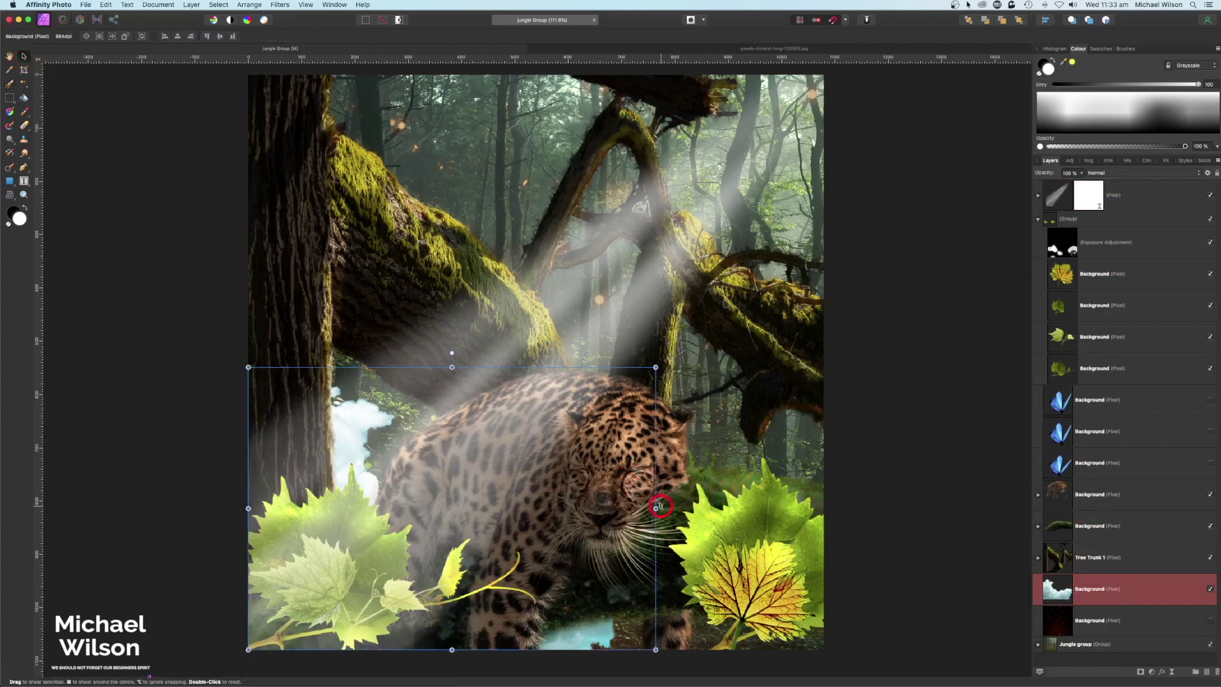
drag(671, 508, 910, 509)
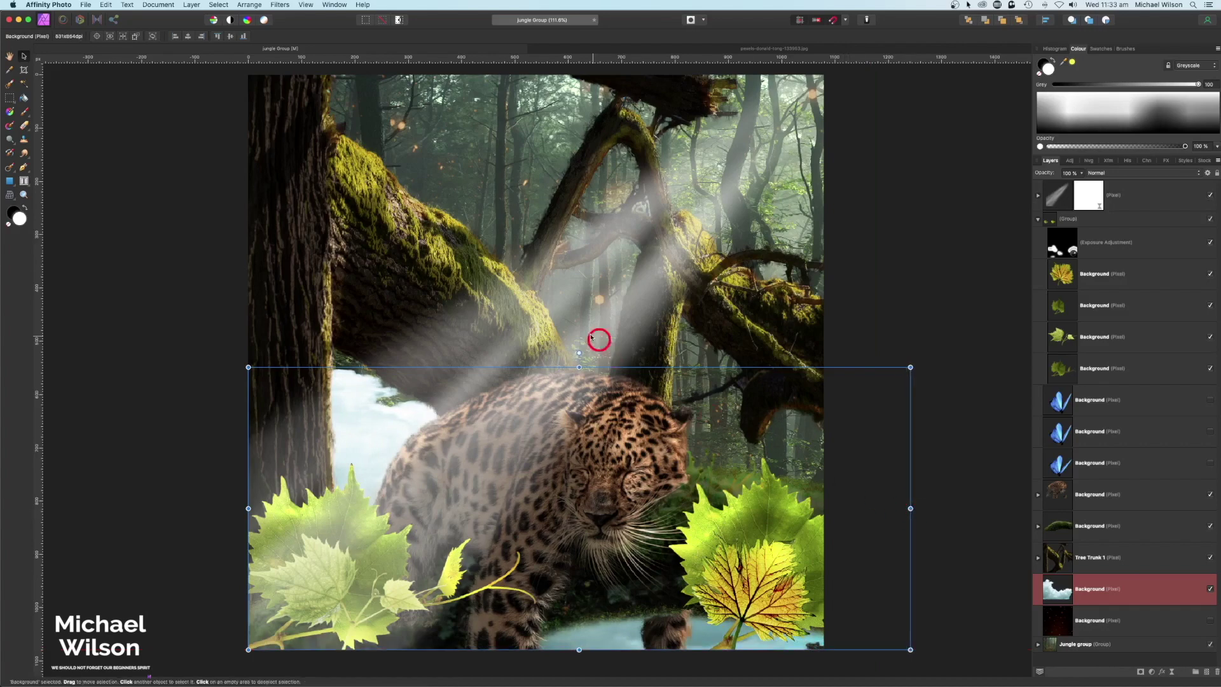
drag(578, 366, 567, 74)
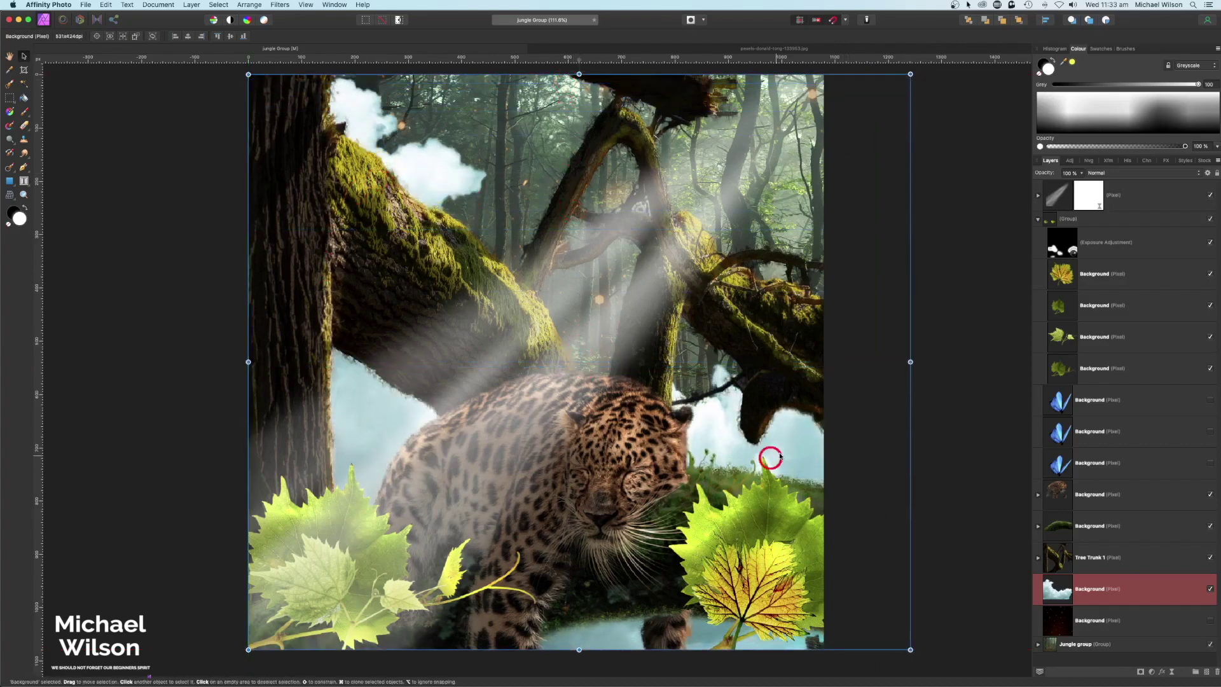
Apply a 100 px live Gaussian Blur to the cloud layer, then lower the layer's opacity to about 60%
click(1173, 672)
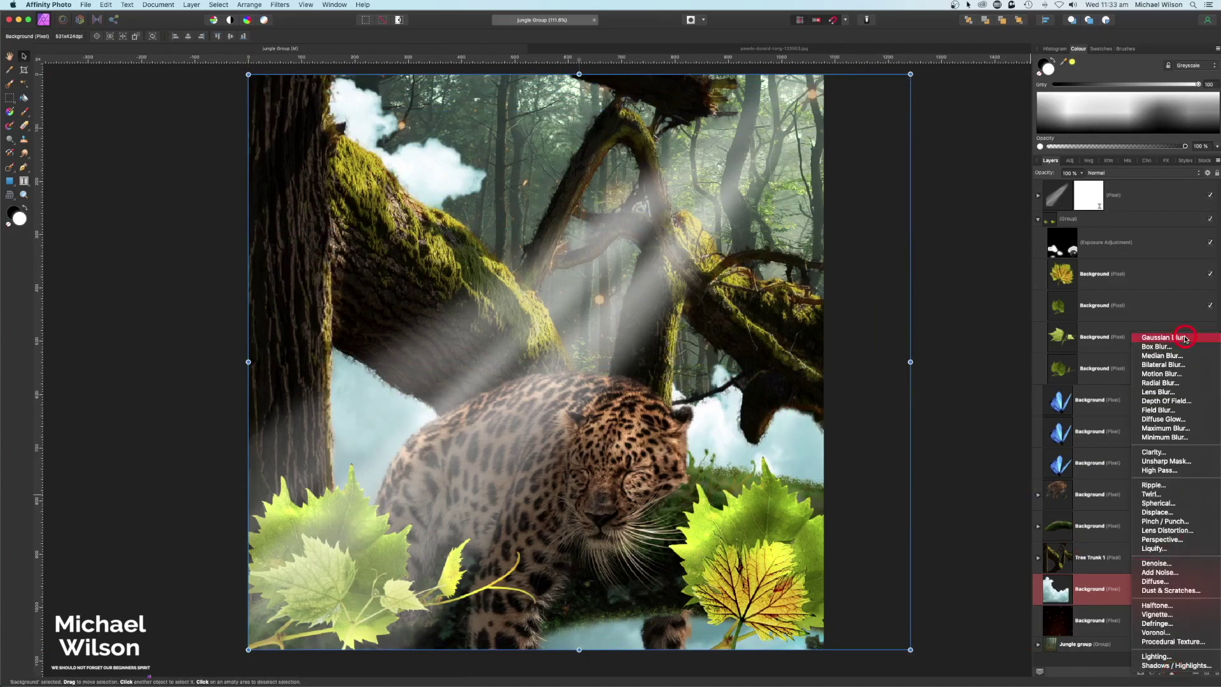
click(1119, 539)
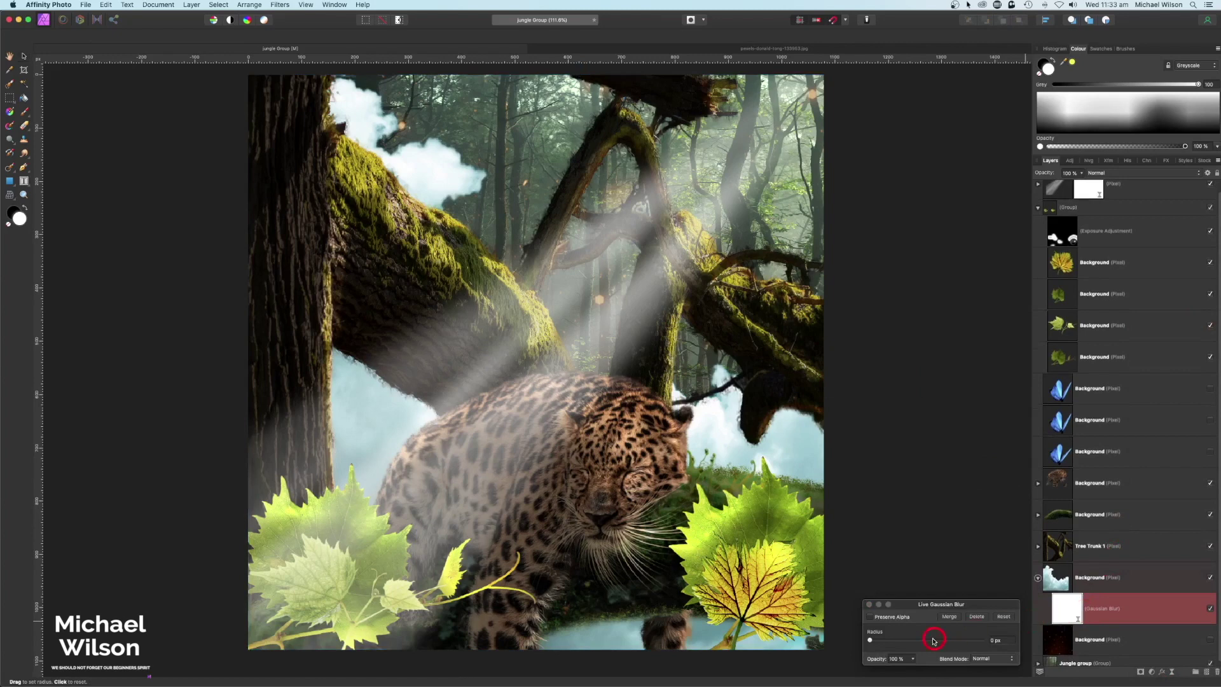
drag(871, 643, 971, 653)
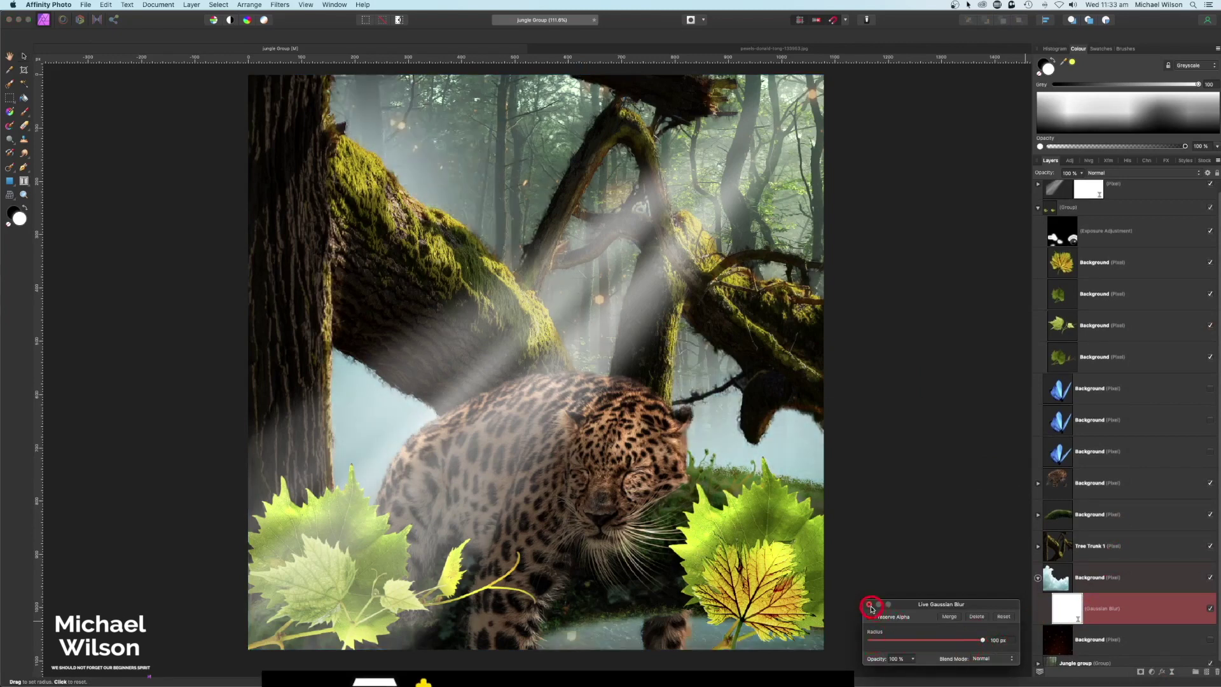
click(869, 605)
drag(1067, 608, 1044, 185)
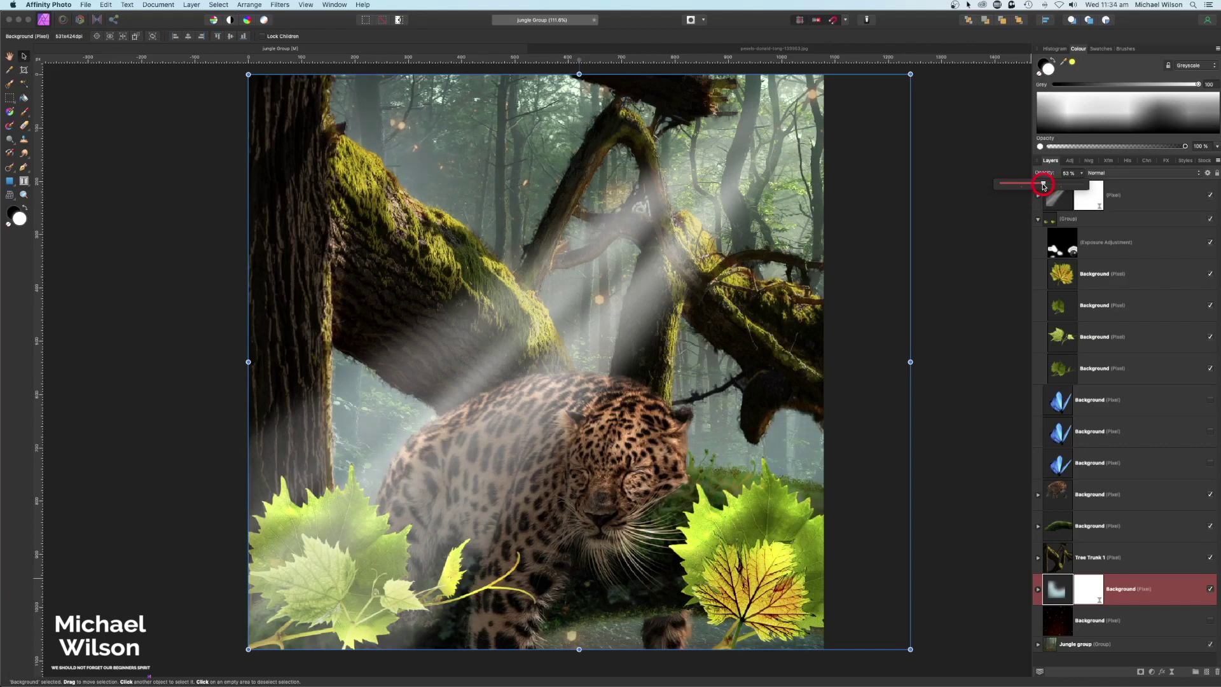
click(1038, 218)
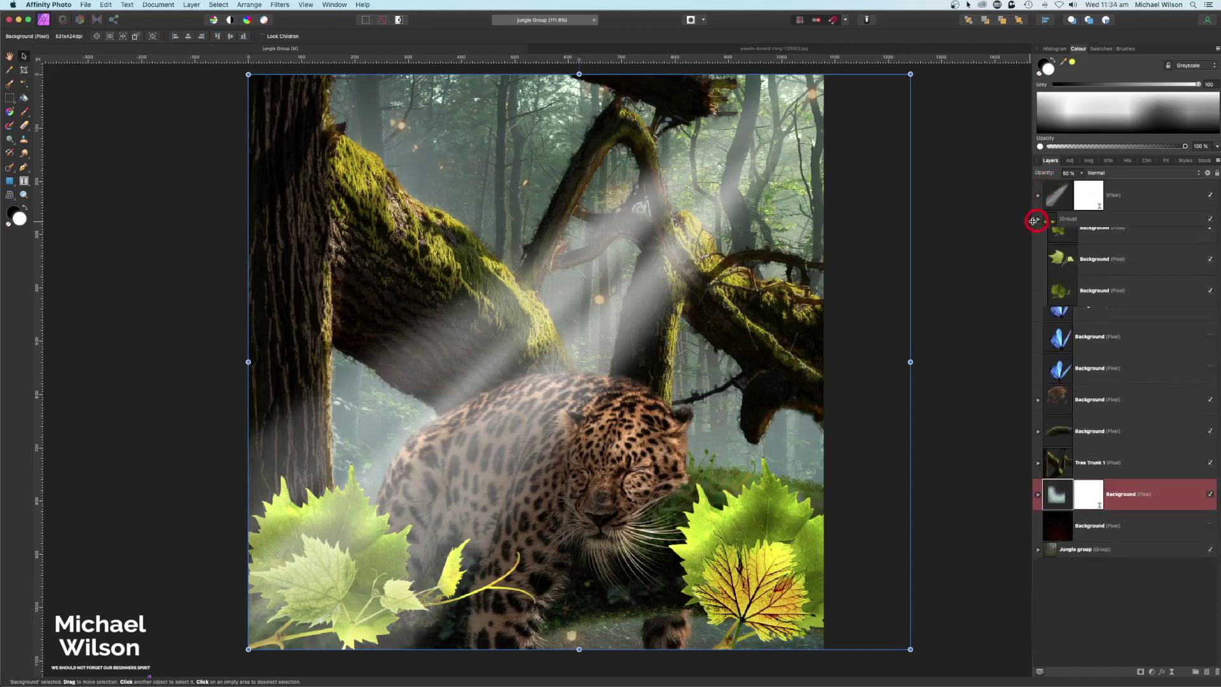
click(1009, 225)
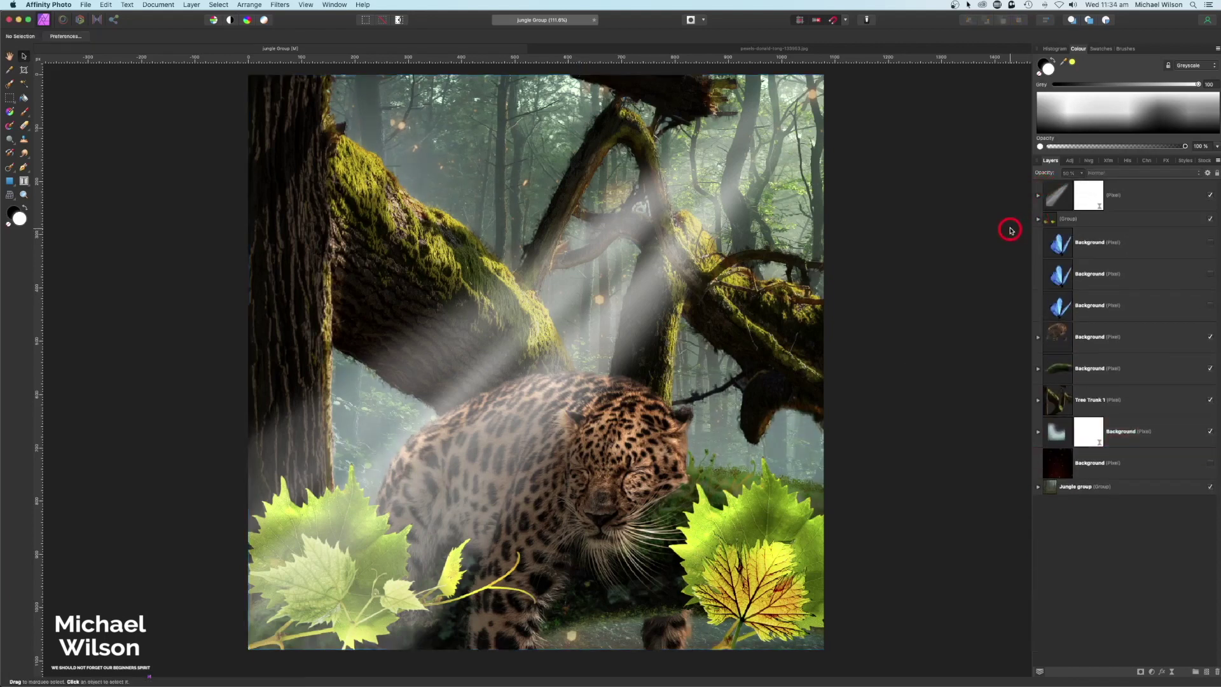
Add an Exposure adjustment inside the Jungle group and lower its exposure to darken the forest background
click(1038, 487)
scroll(1112, 505, down, 3)
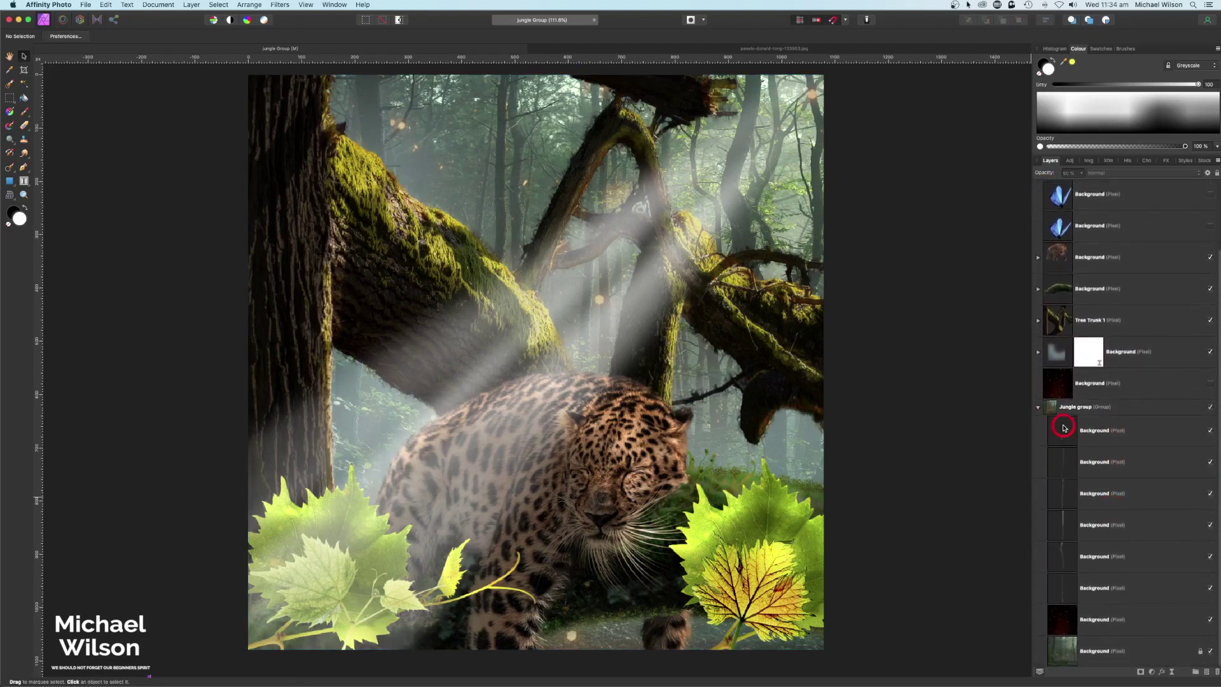
click(1040, 408)
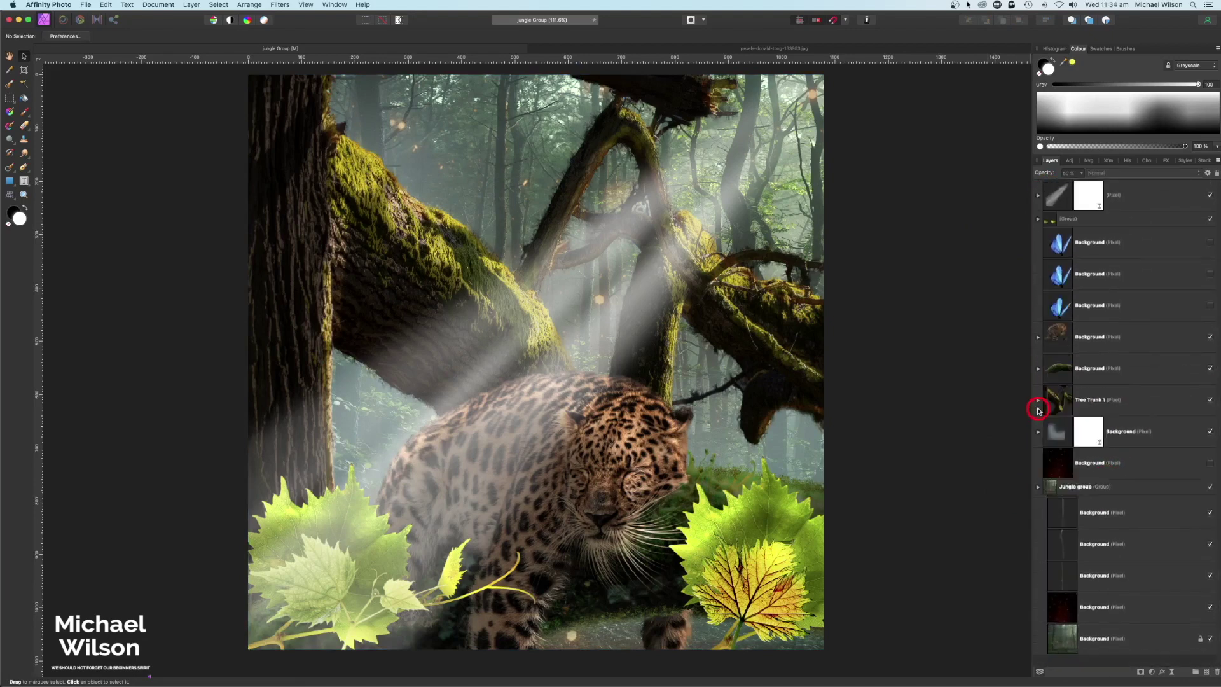
click(1095, 488)
click(1153, 671)
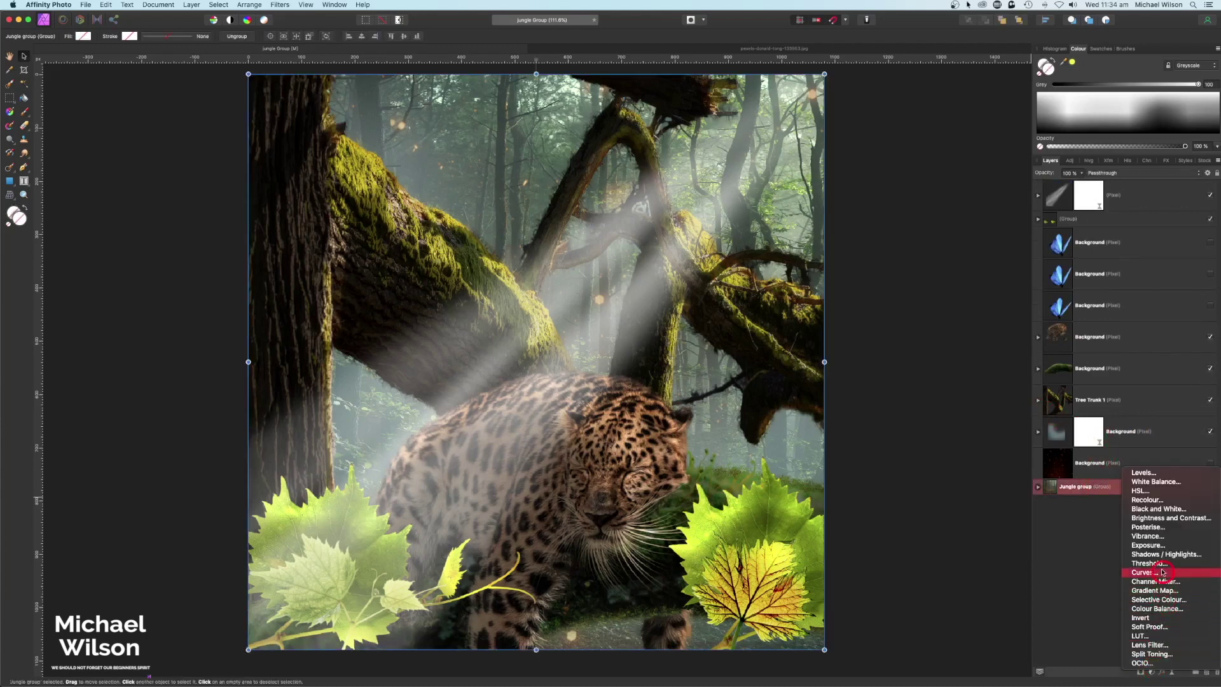
click(1152, 544)
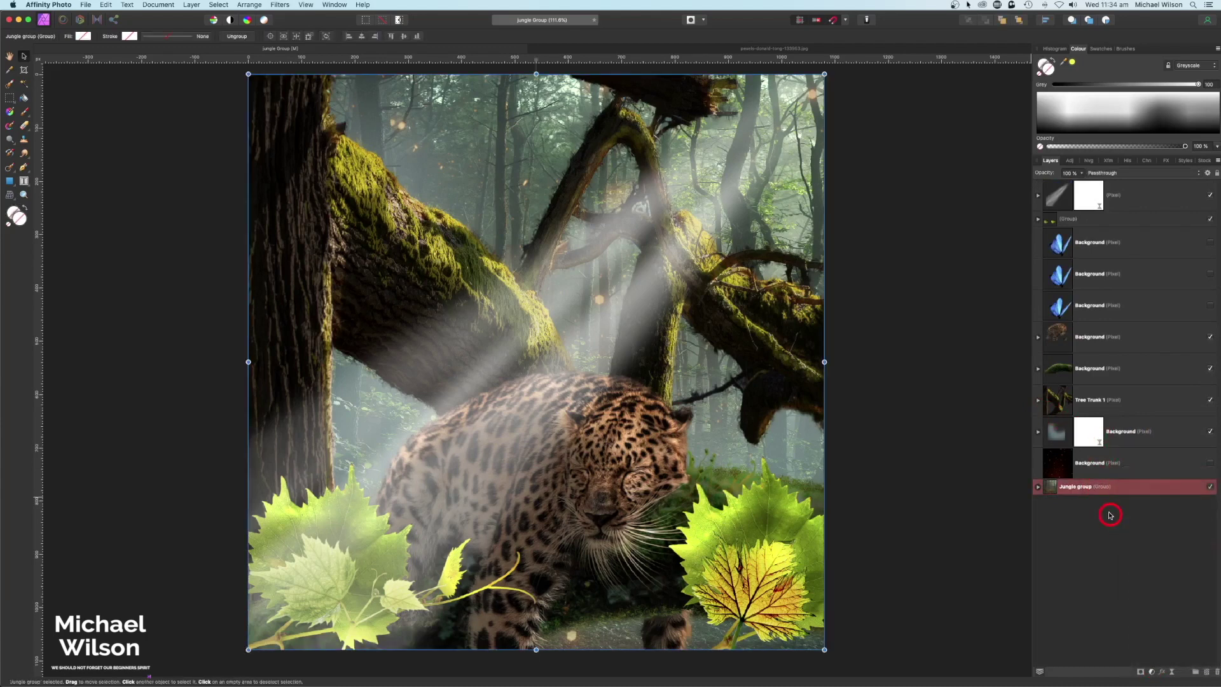
drag(1102, 521, 1104, 523)
drag(913, 635, 899, 634)
key(Return)
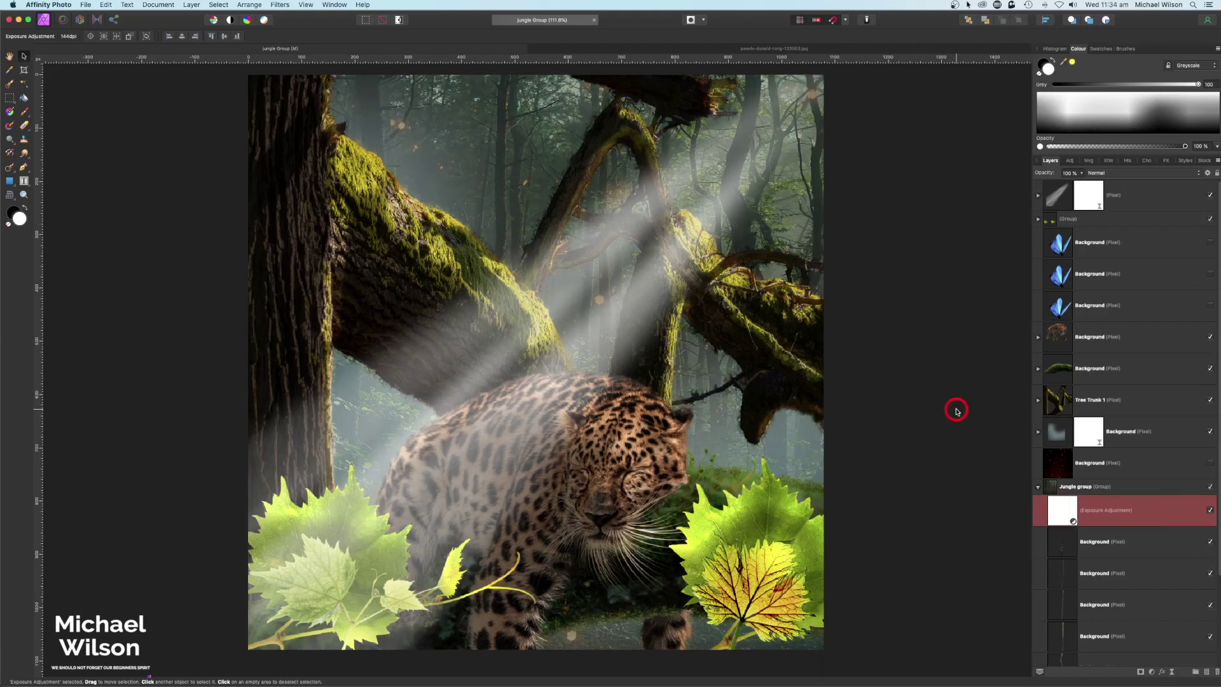
Lower the leopard's unmasked Exposure adjustment to -3.67 and collapse the leopard layer and Jungle group
click(1037, 337)
click(1059, 427)
click(1059, 427)
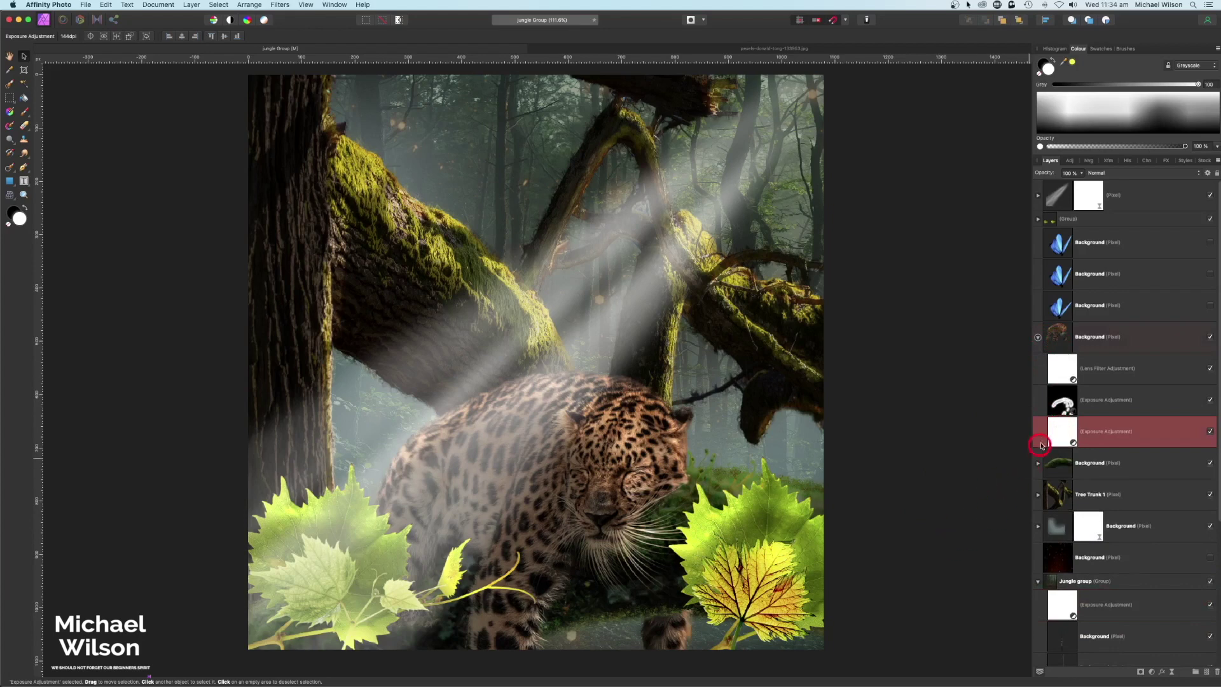
double_click(1067, 432)
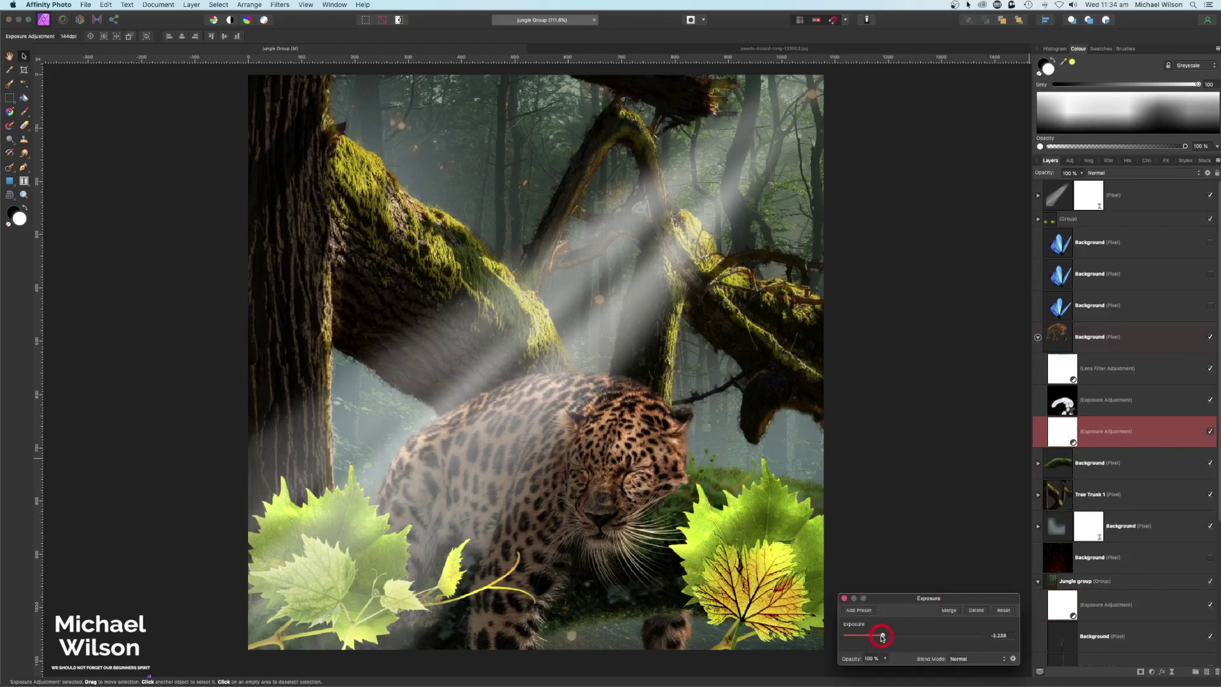
drag(882, 636, 878, 637)
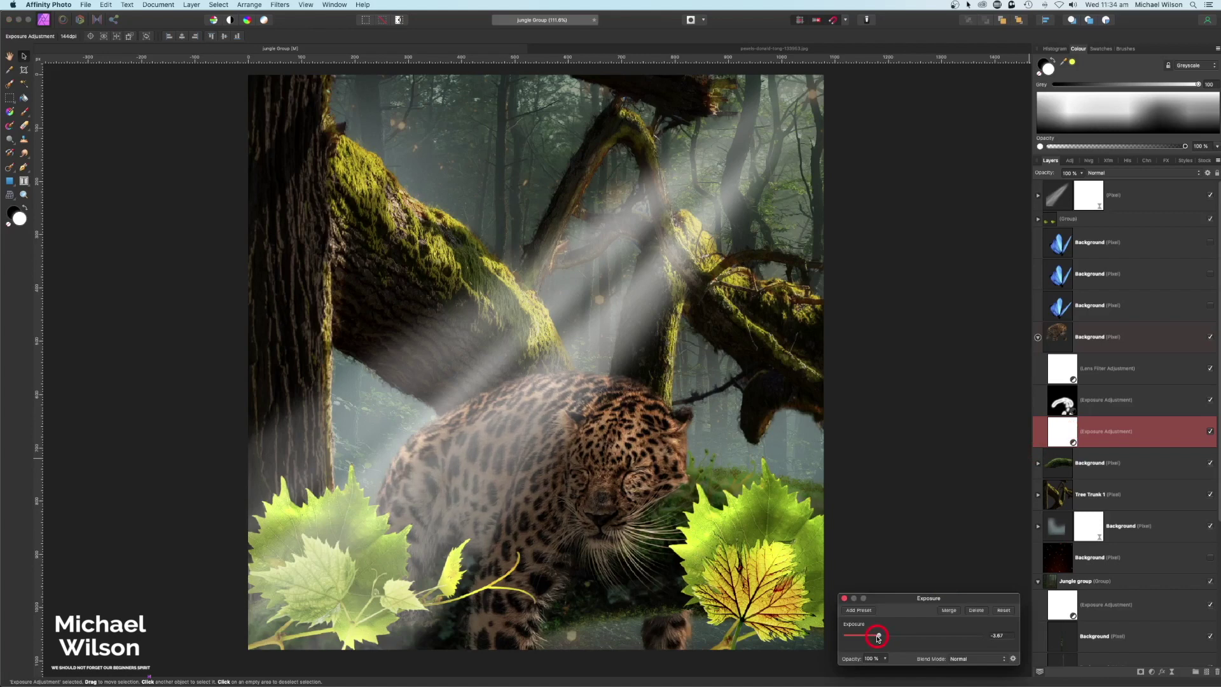
click(844, 599)
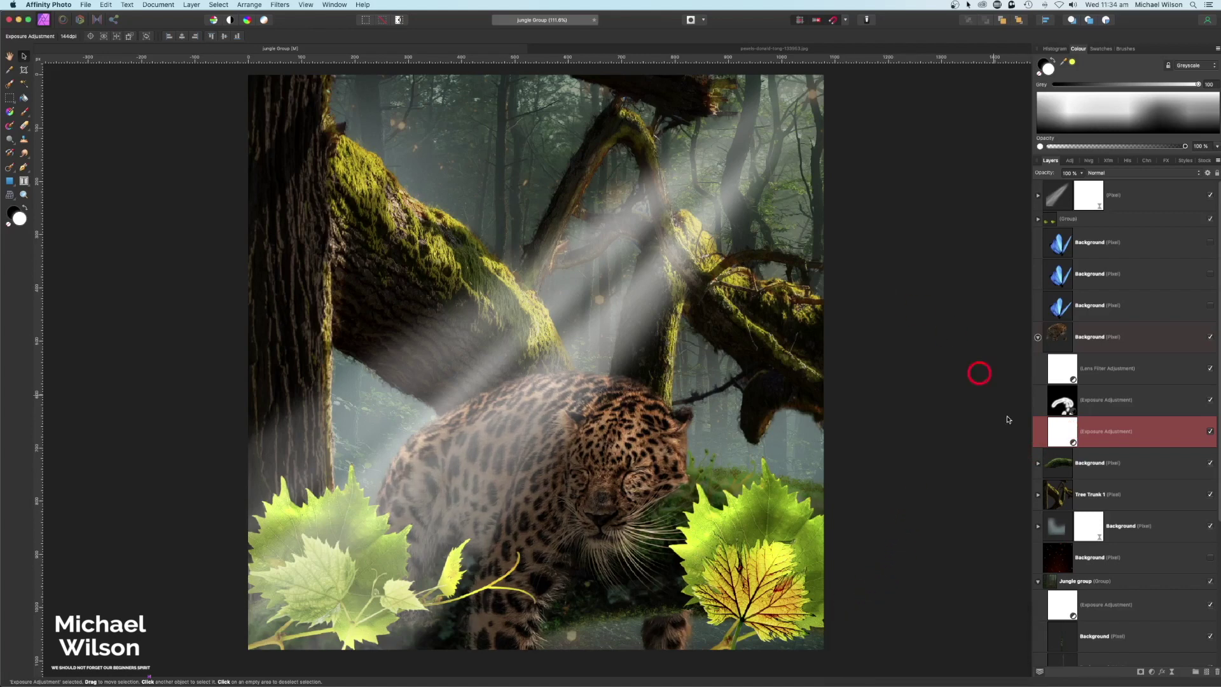
click(1037, 338)
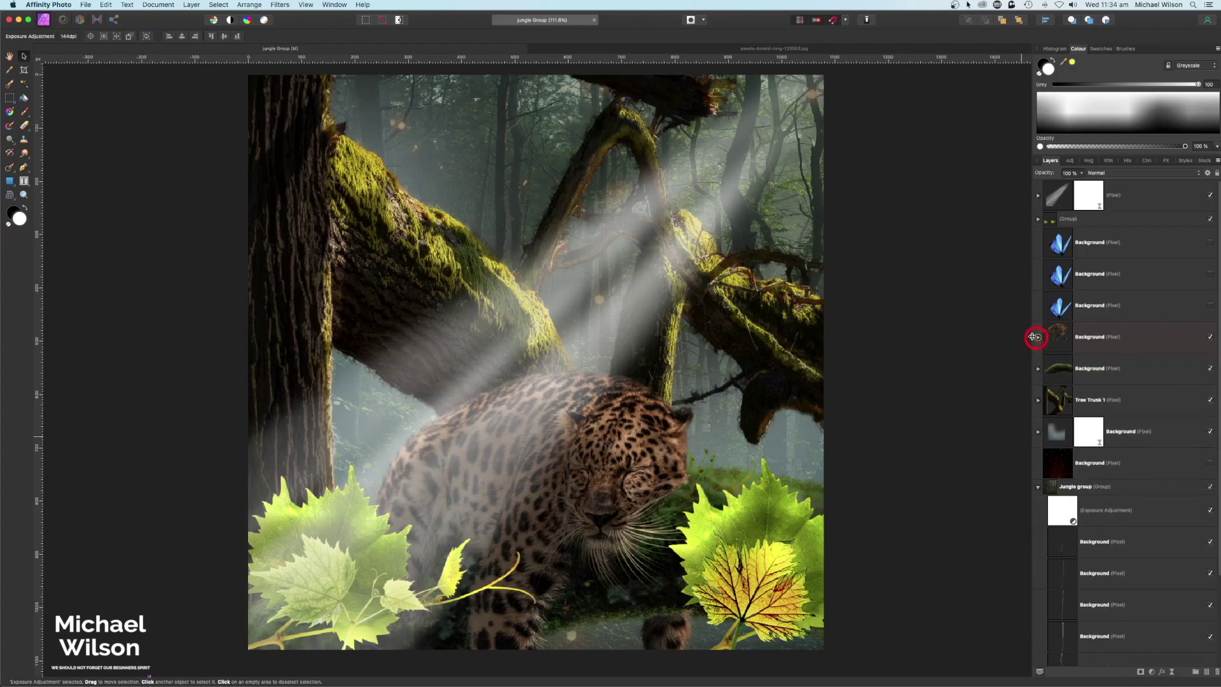
click(1038, 490)
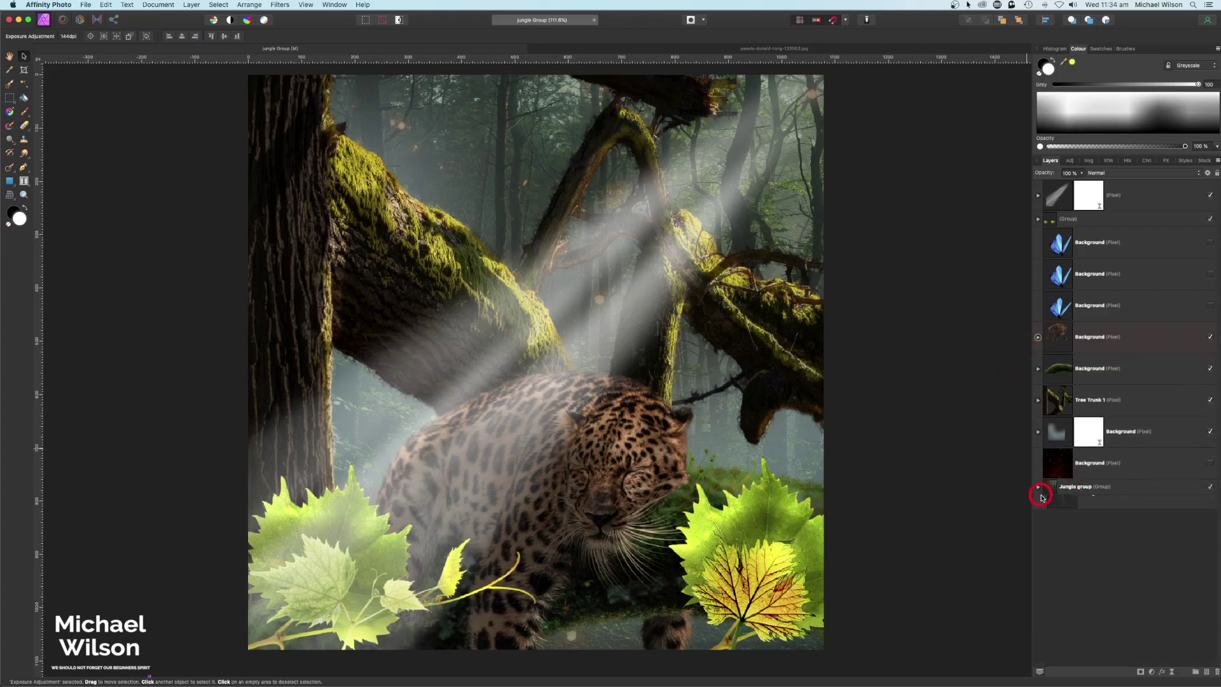
Make the hidden sparks layer above the Jungle group visible and duplicate it to the top of the layer stack
click(1063, 463)
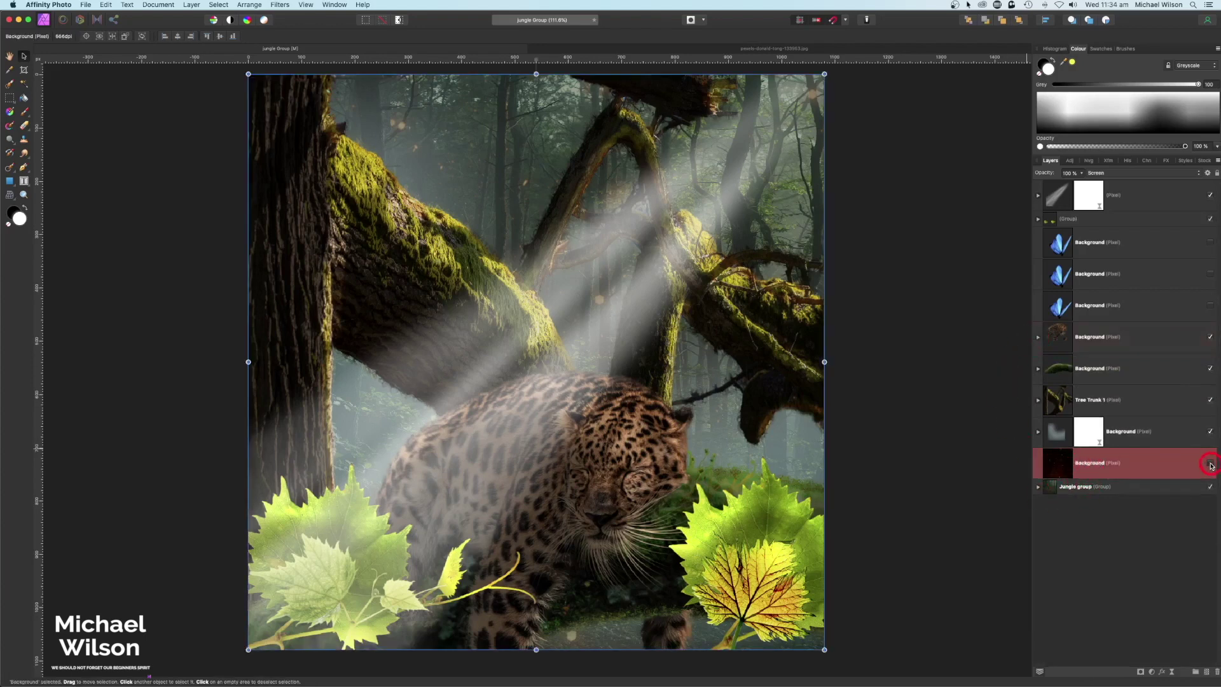
click(1210, 464)
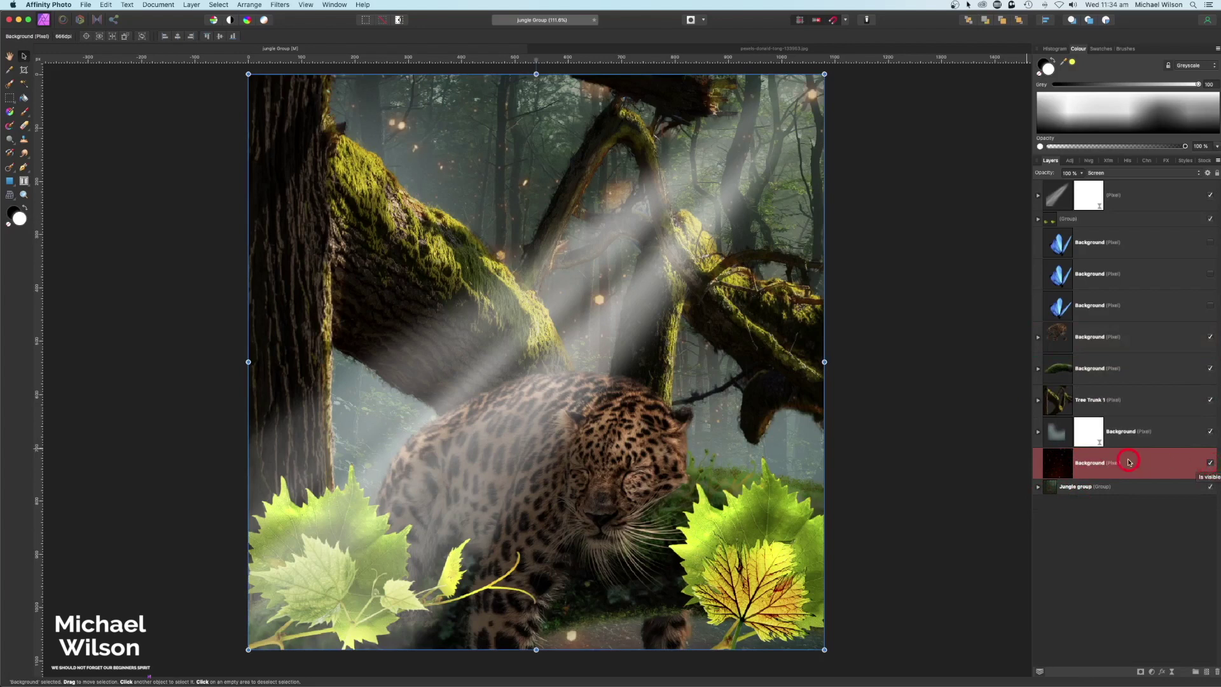
key(super+j)
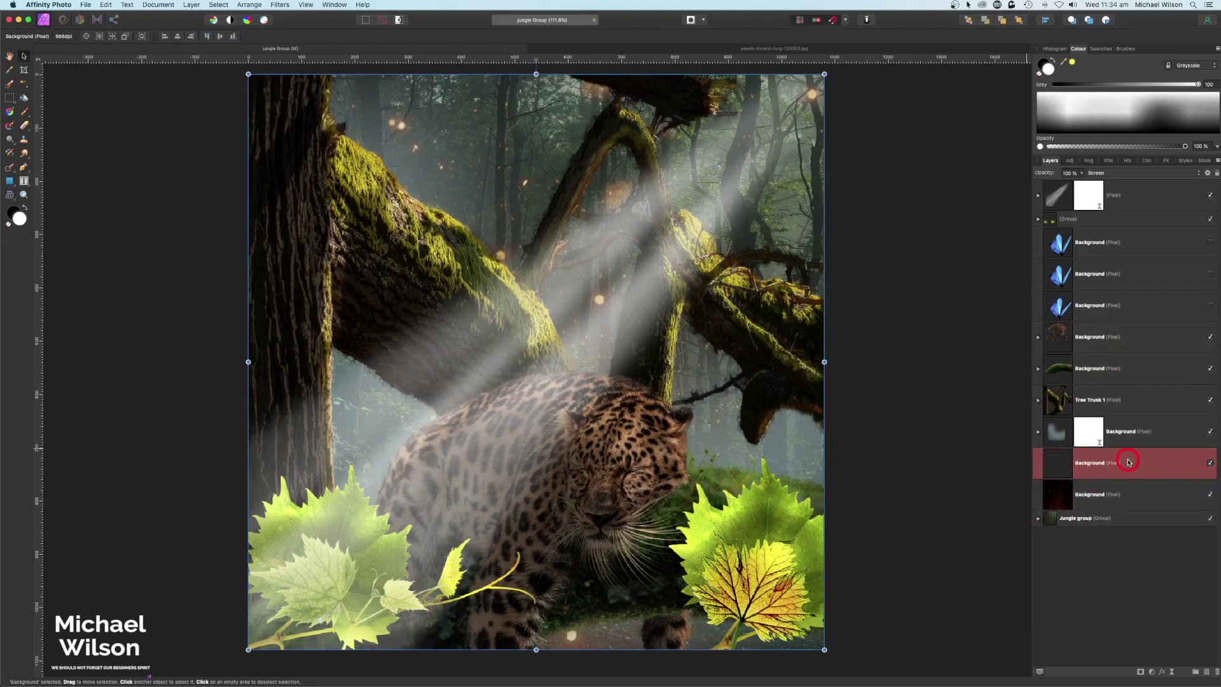
drag(1129, 427, 1094, 185)
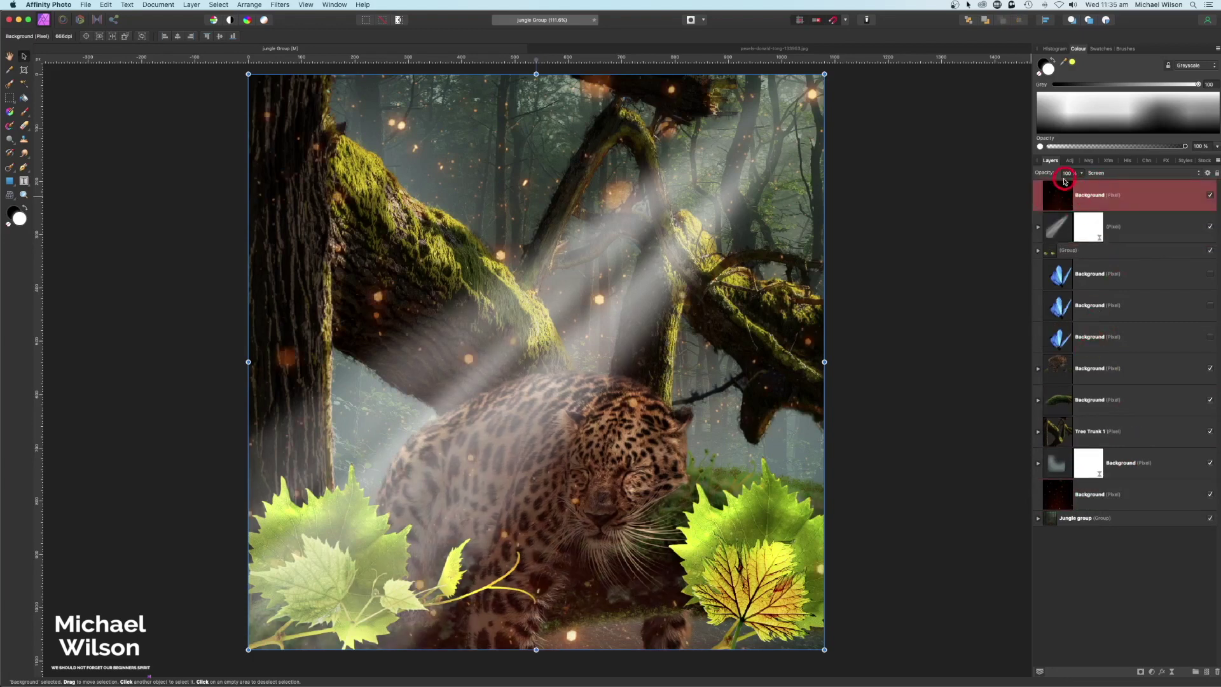
Lower the topmost sparks layer's opacity to about 60% and clear the selection
click(1080, 175)
drag(1077, 185, 1049, 185)
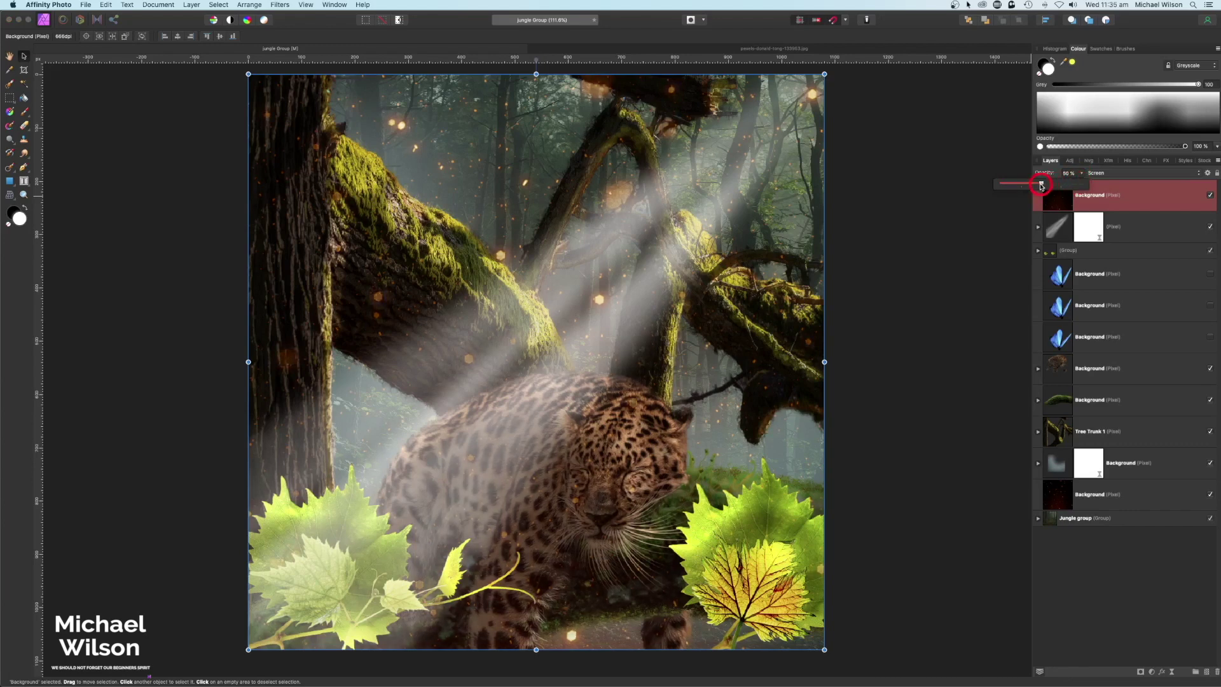
click(994, 290)
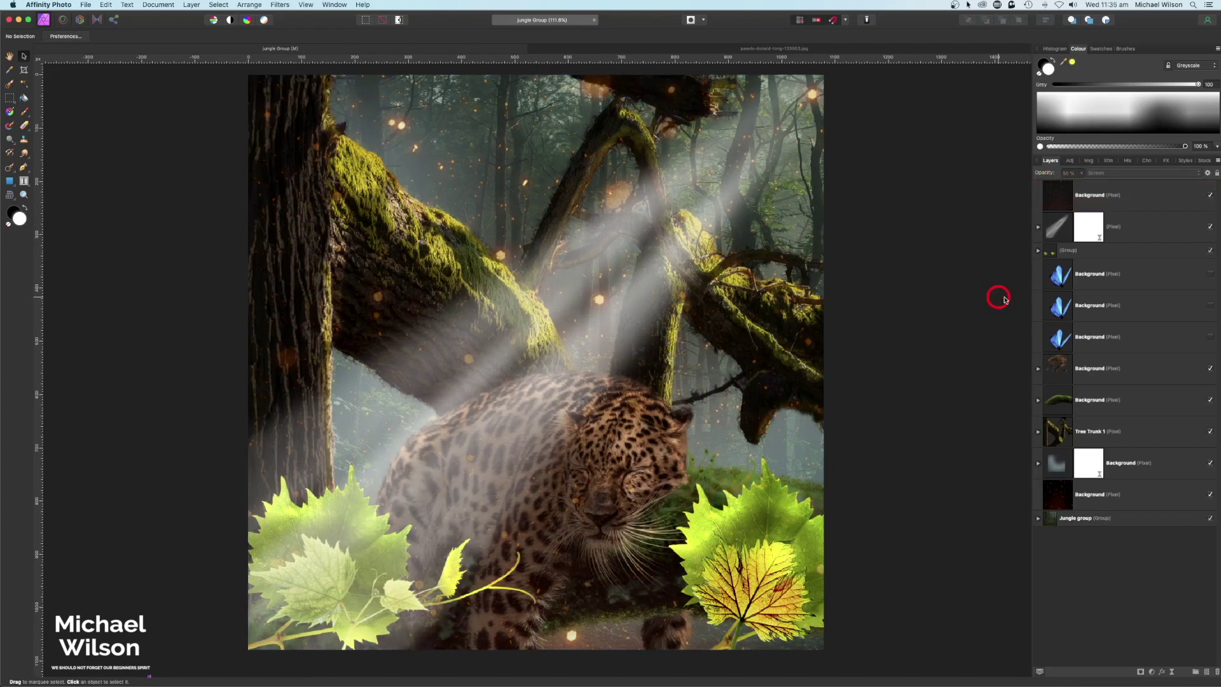
Show the three hidden butterfly layers and move the large butterfly off the leopard's head to just above the right-hand leaves
click(1211, 339)
click(1211, 306)
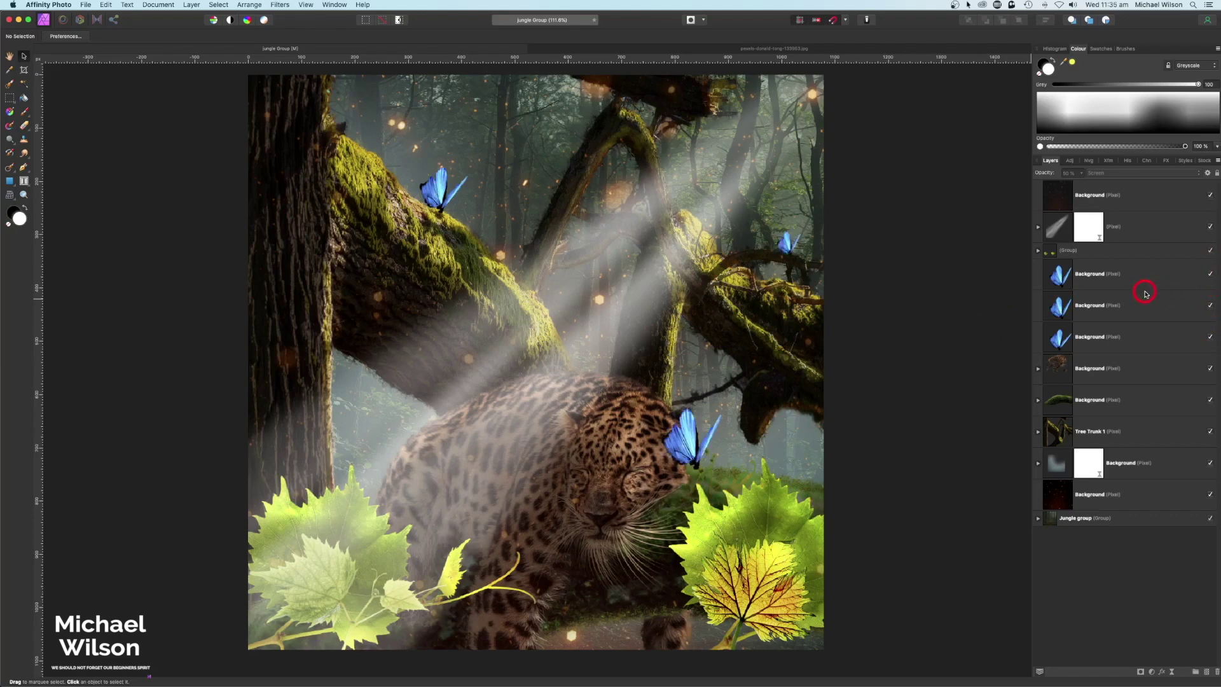
click(1077, 278)
drag(712, 426, 812, 435)
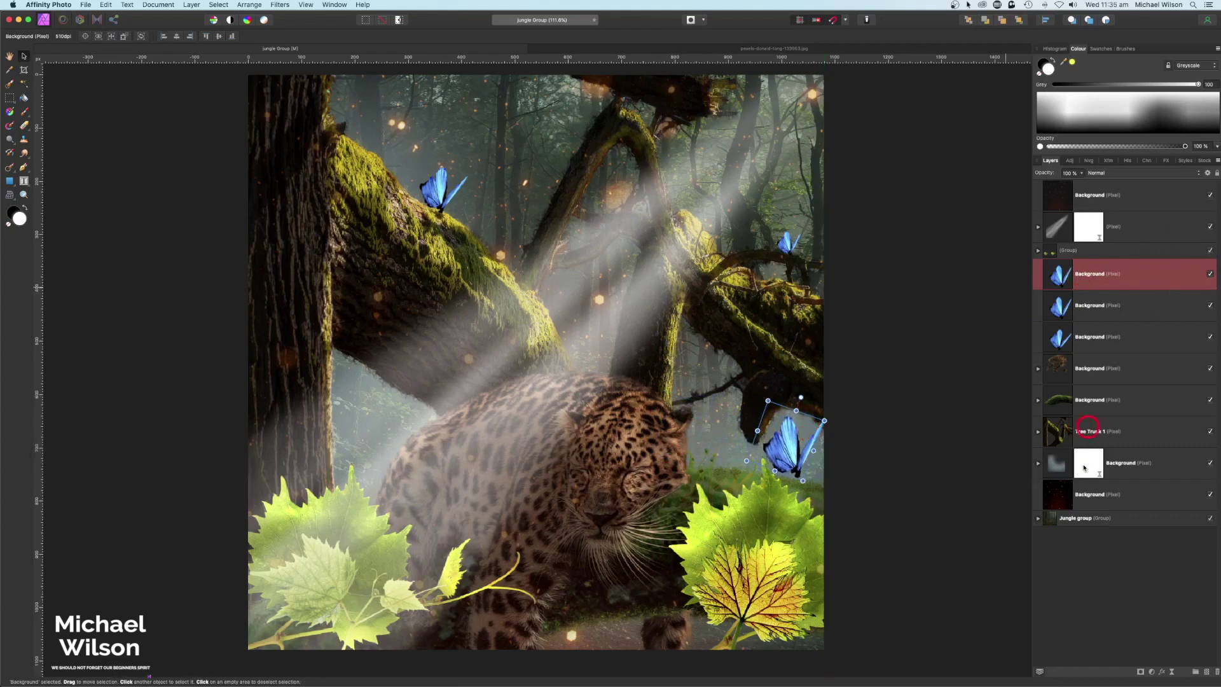
Give the large butterfly above the leaves a light-blue Outer Glow with 9% intensity
click(1163, 672)
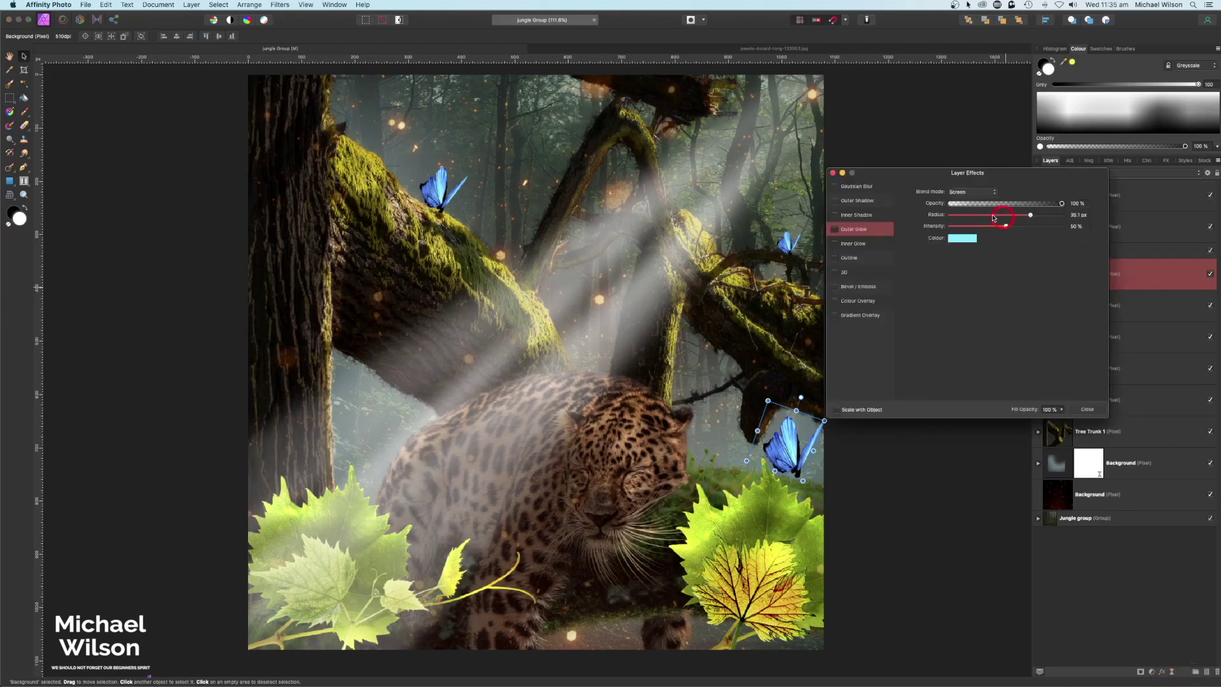
click(835, 230)
click(958, 240)
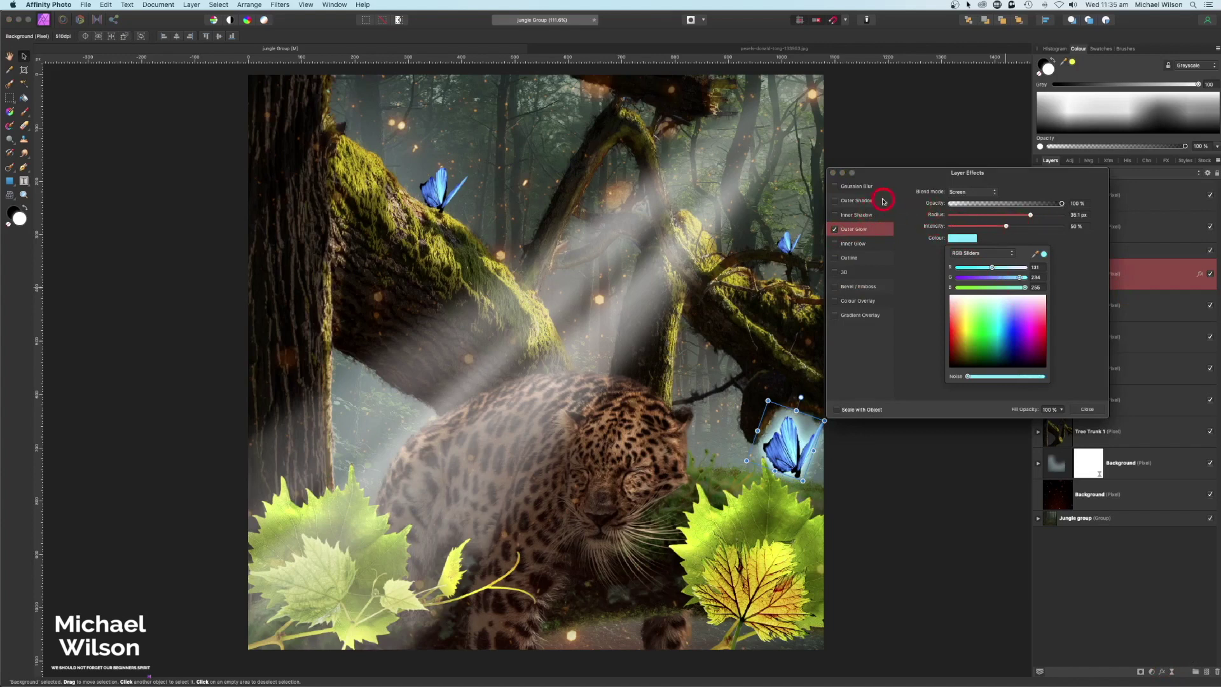
drag(1007, 228, 959, 228)
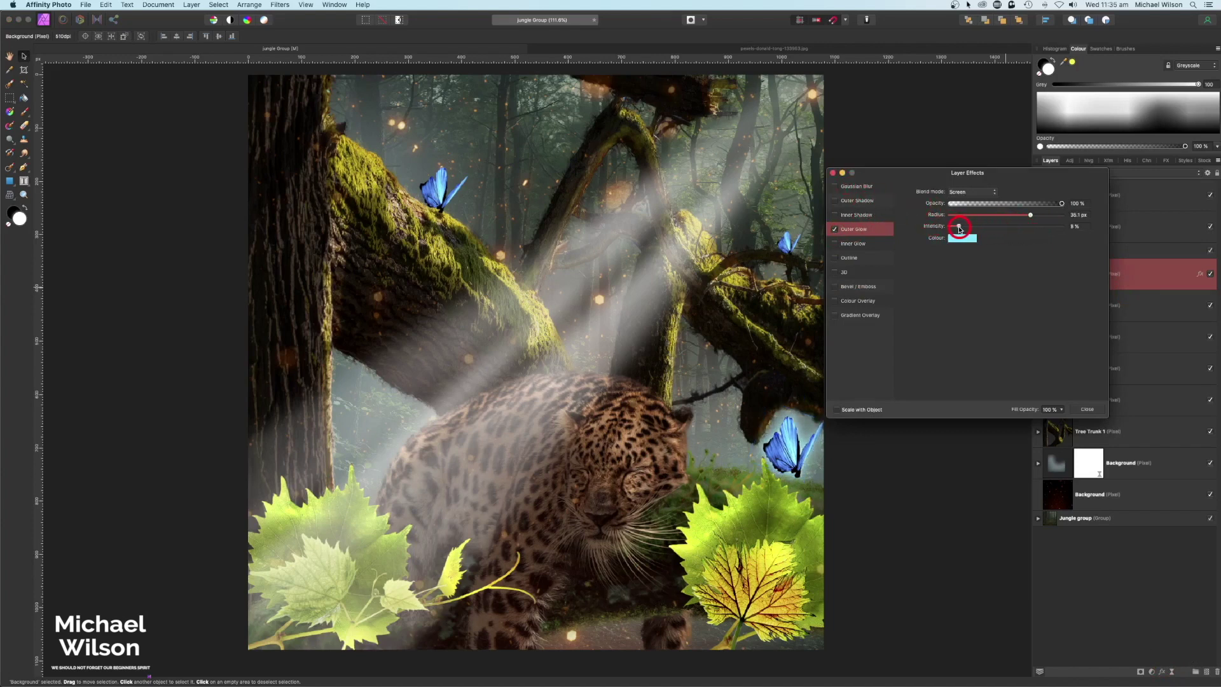
click(833, 173)
Enable a light-blue Outer Glow on the small butterfly resting on the right-hand branch
click(1183, 306)
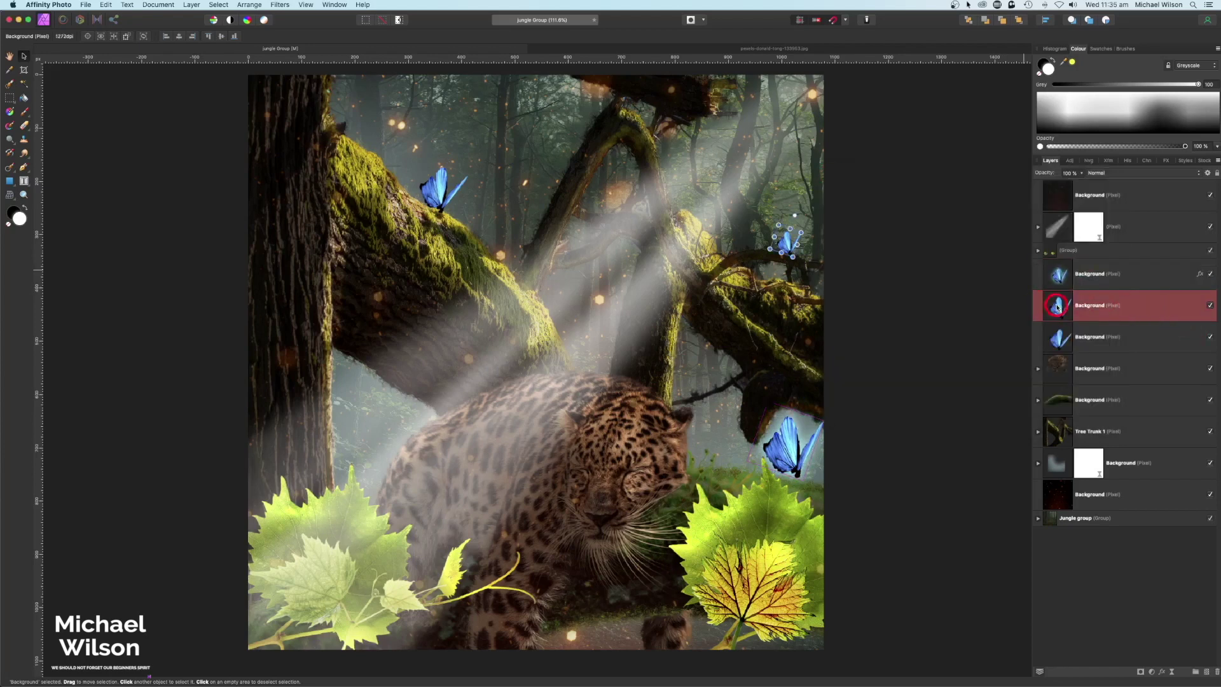
click(1164, 671)
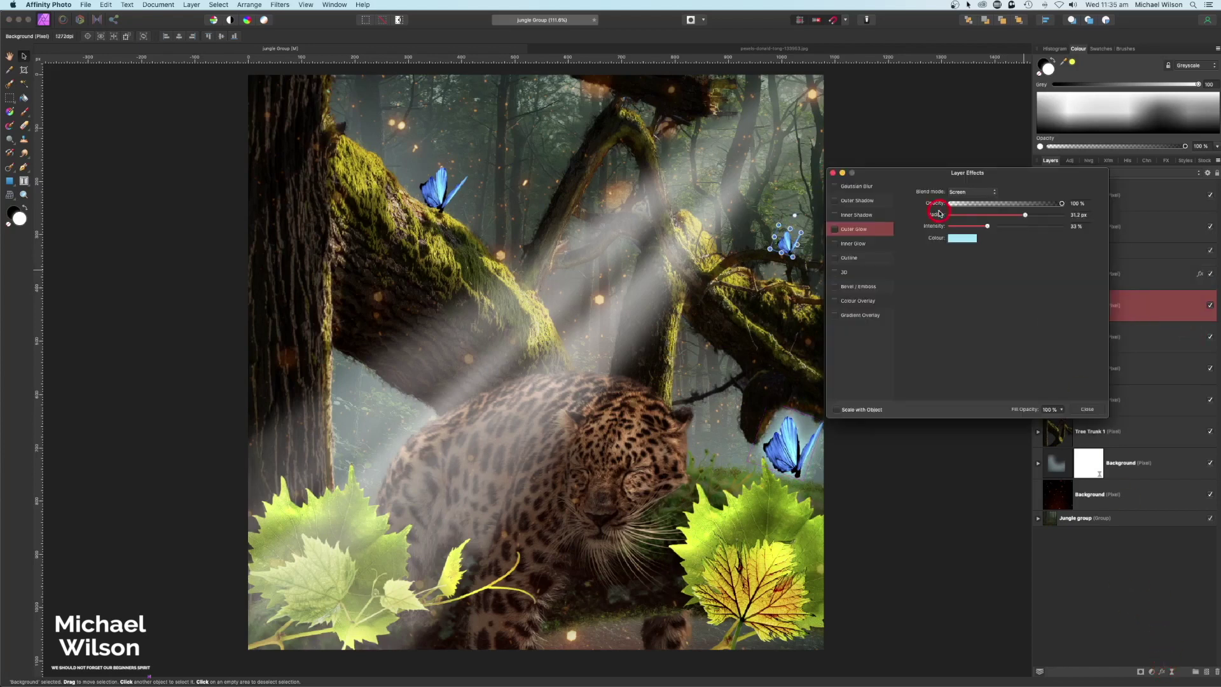
click(836, 229)
click(832, 173)
Give the butterfly on the mossy left trunk a light-blue Outer Glow with a larger radius and about 40% intensity
click(1158, 335)
click(1162, 671)
click(848, 230)
click(962, 241)
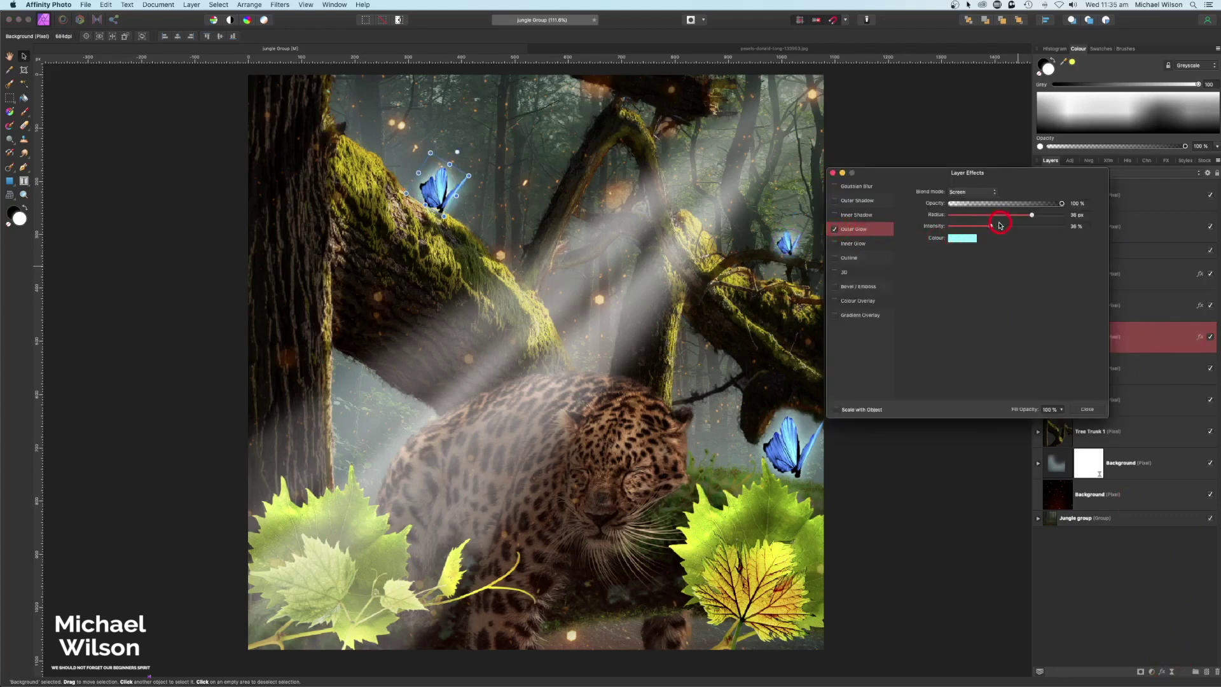
drag(1032, 216, 994, 229)
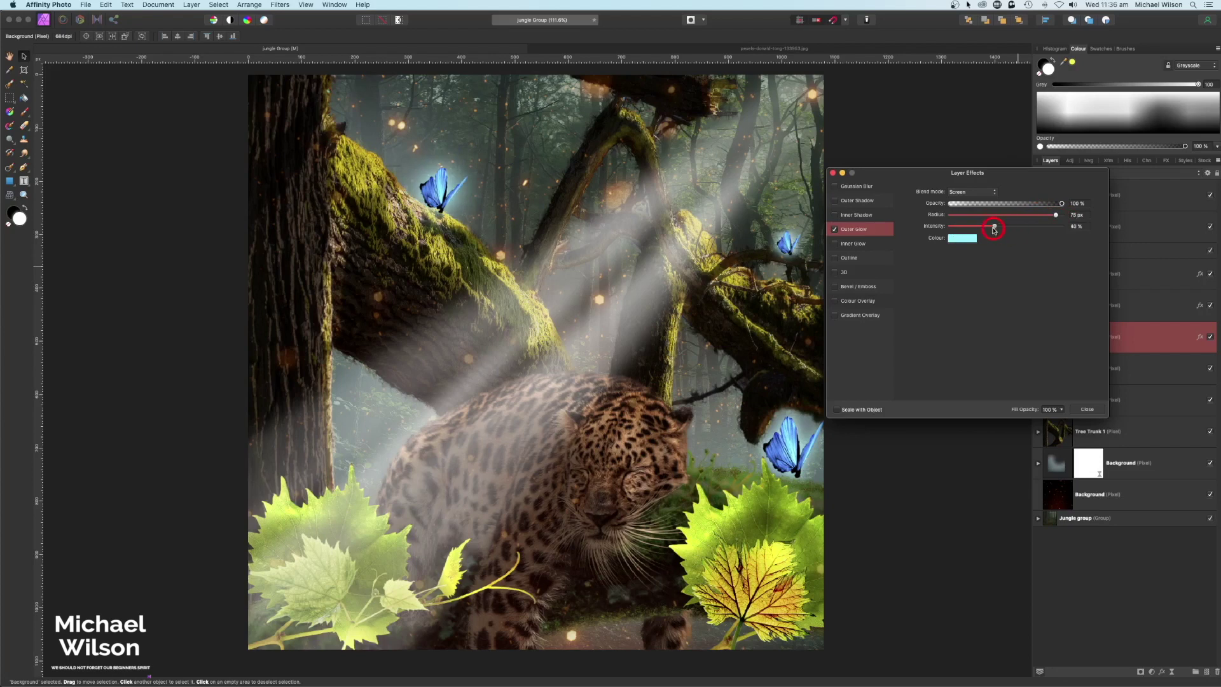
click(833, 173)
click(958, 311)
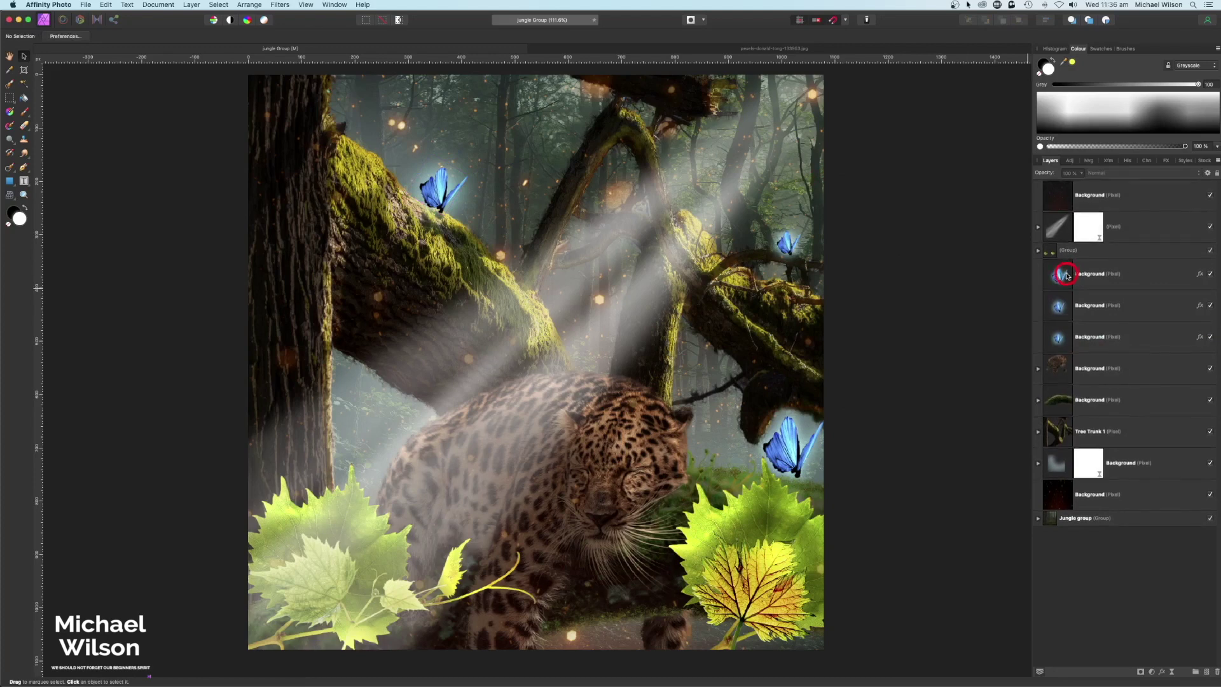
Add a Curves adjustment above the topmost sparks layer and pull the midtones and highlights slightly down to darken the composite
click(1128, 197)
click(1151, 672)
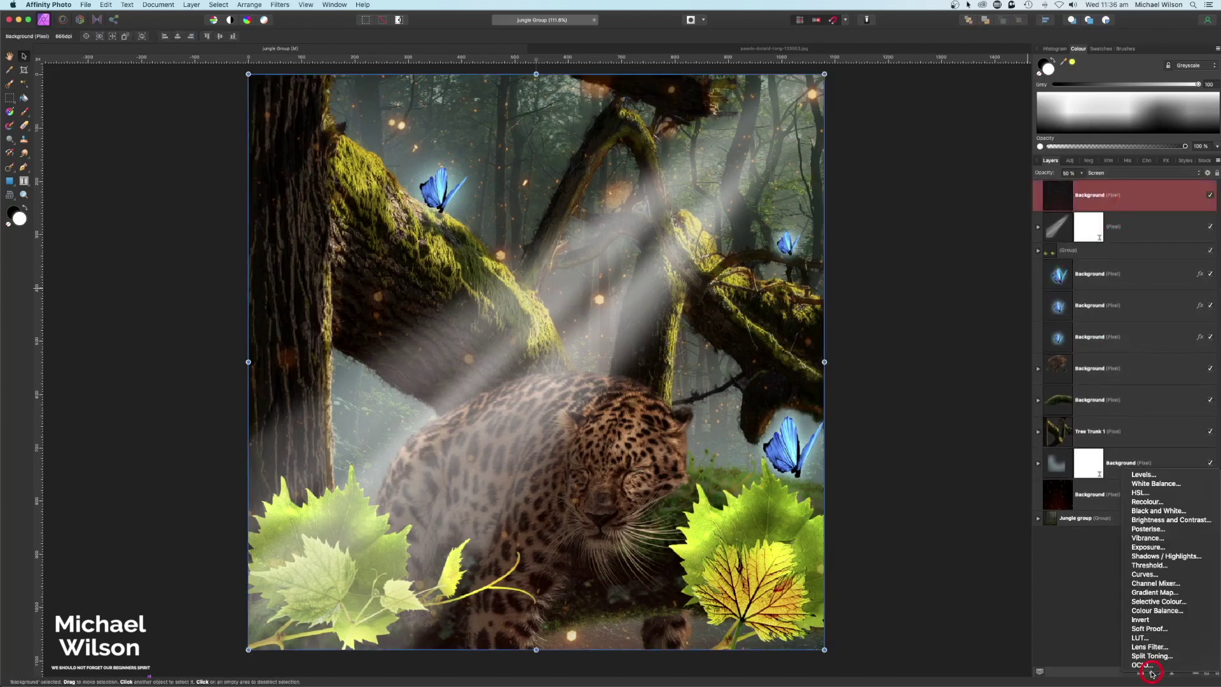
click(1150, 576)
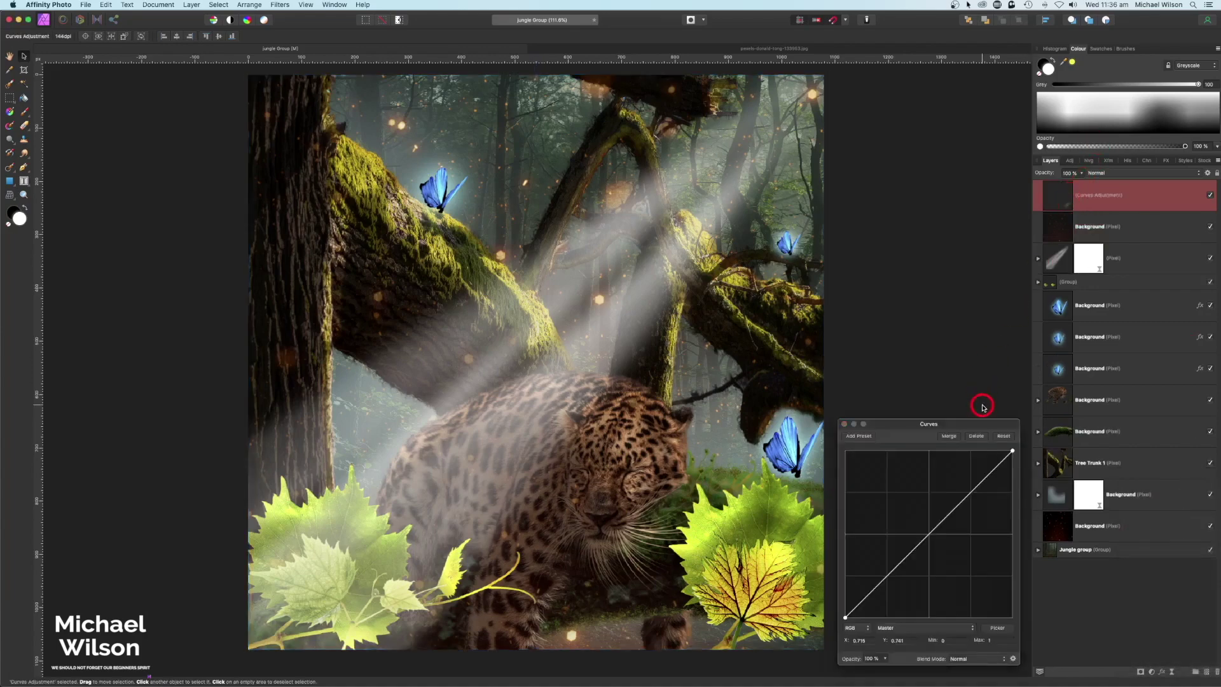
drag(983, 422, 989, 178)
drag(936, 288, 941, 296)
drag(983, 250, 982, 254)
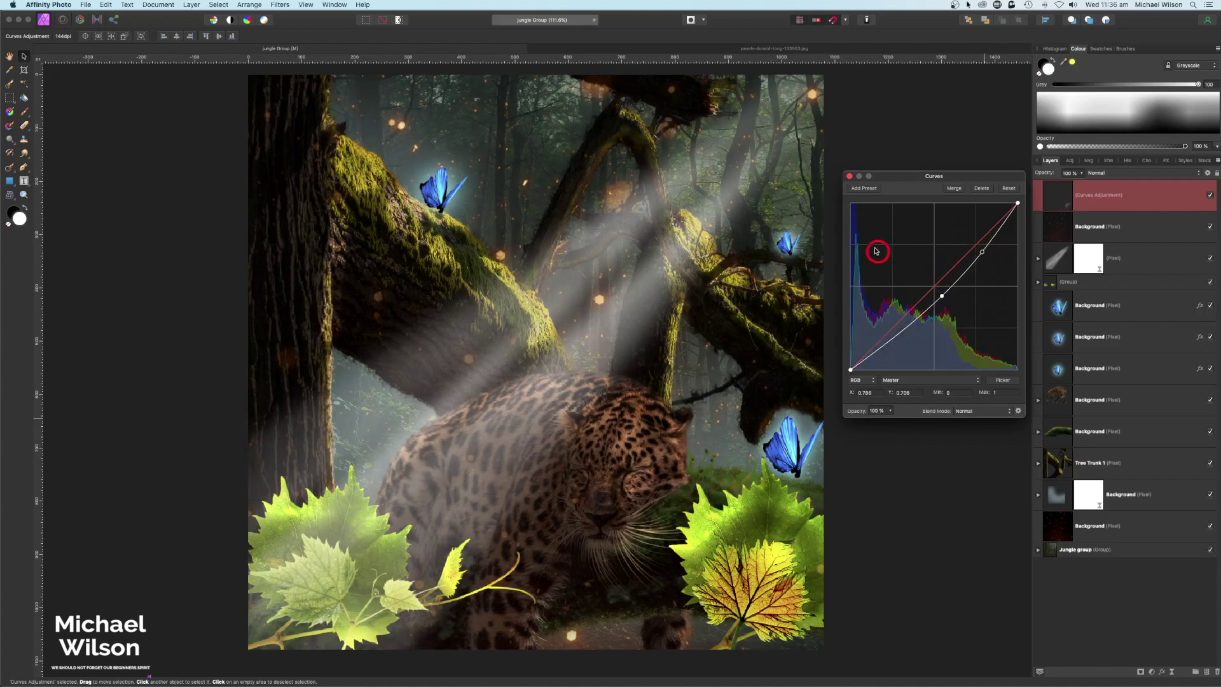
click(849, 176)
Lower the opacity of the light-rays layer to soften the beams
click(1052, 267)
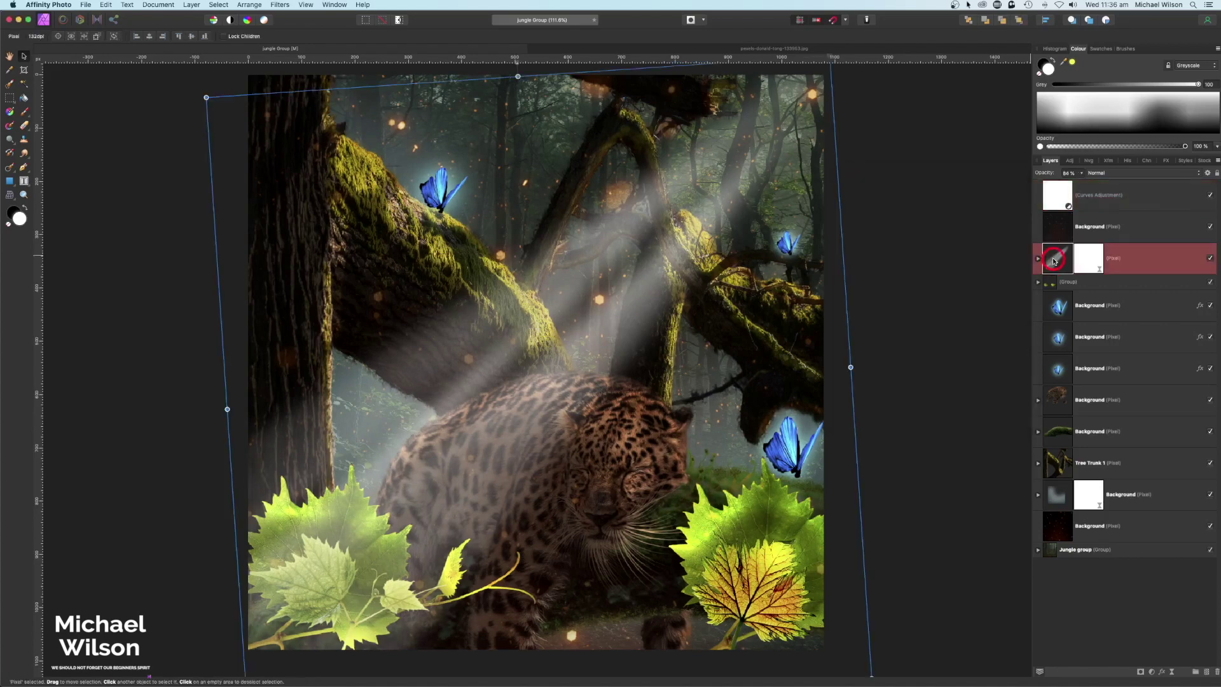
click(1081, 173)
drag(1081, 184, 1036, 185)
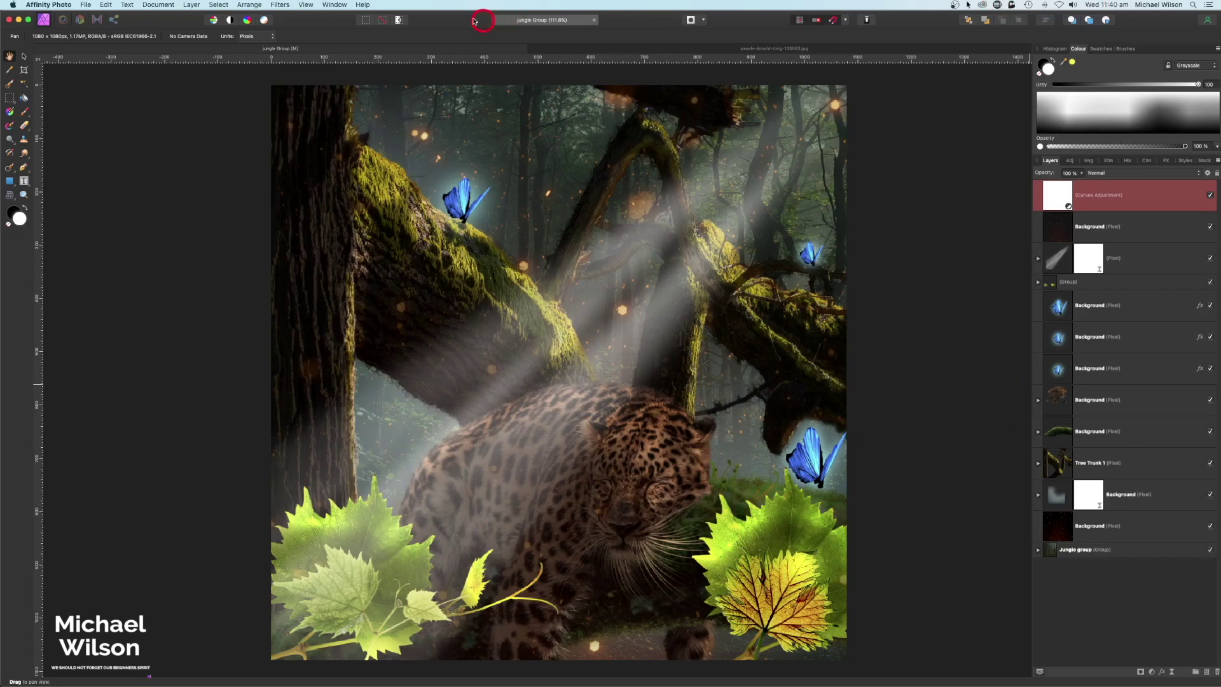
Merge the visible layers into a new pixel layer above the Curves adjustment and open it for tone mapping
click(189, 5)
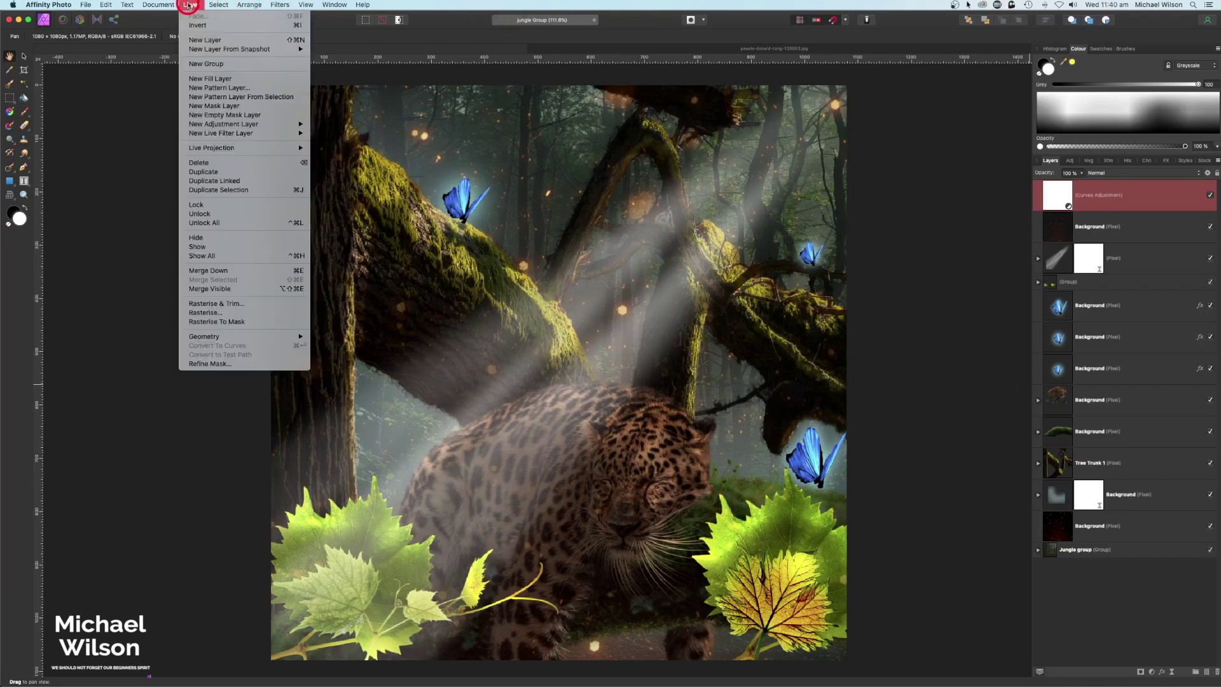
click(248, 289)
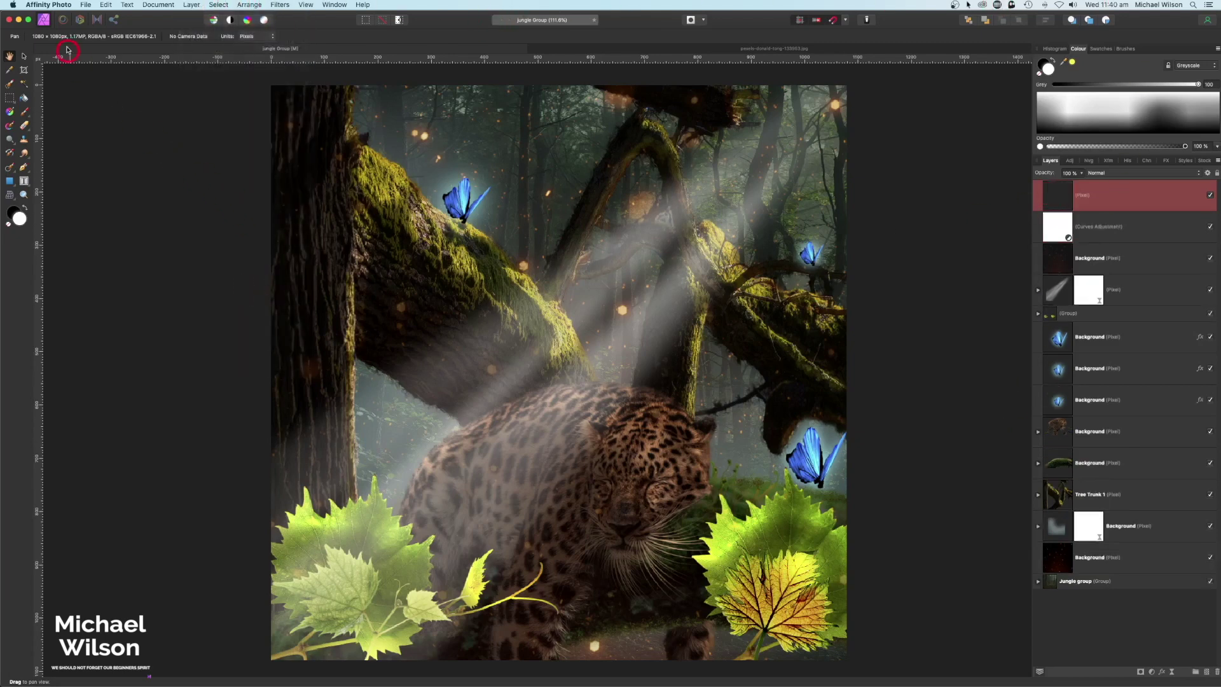
click(95, 21)
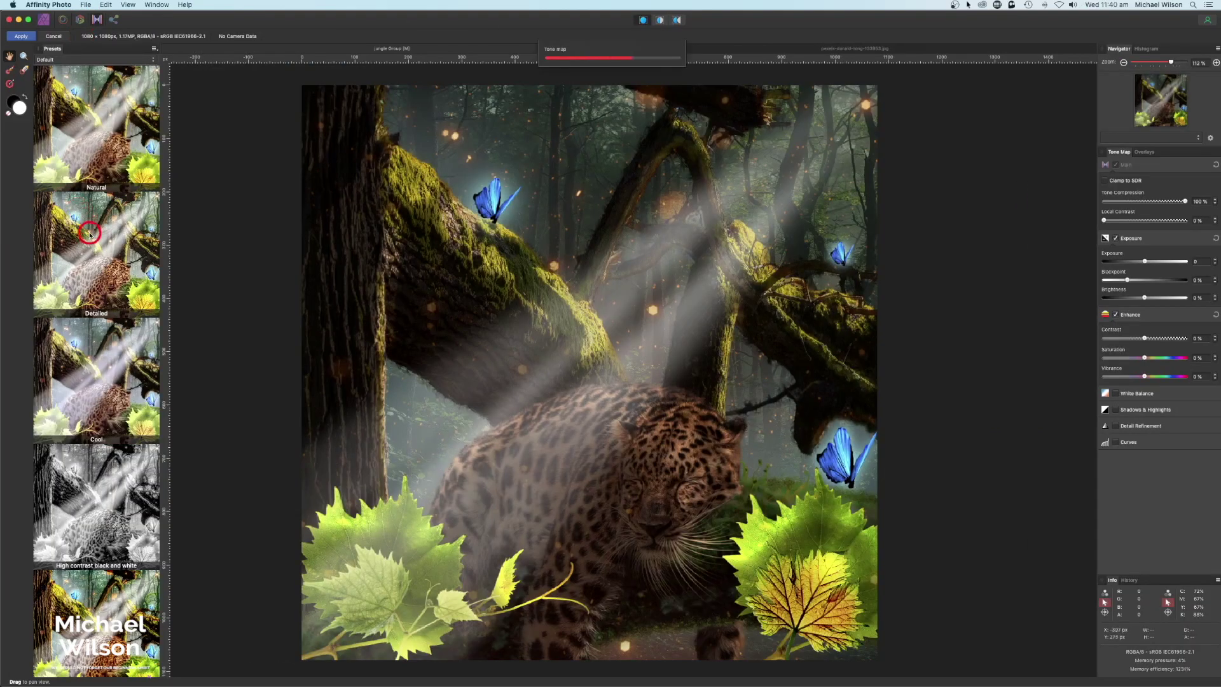
Apply the Detailed tone-mapping preset with 21% tone compression, exposure about -1.26, slightly raised saturation and vibrance, and a 51% detail refinement amount
click(90, 234)
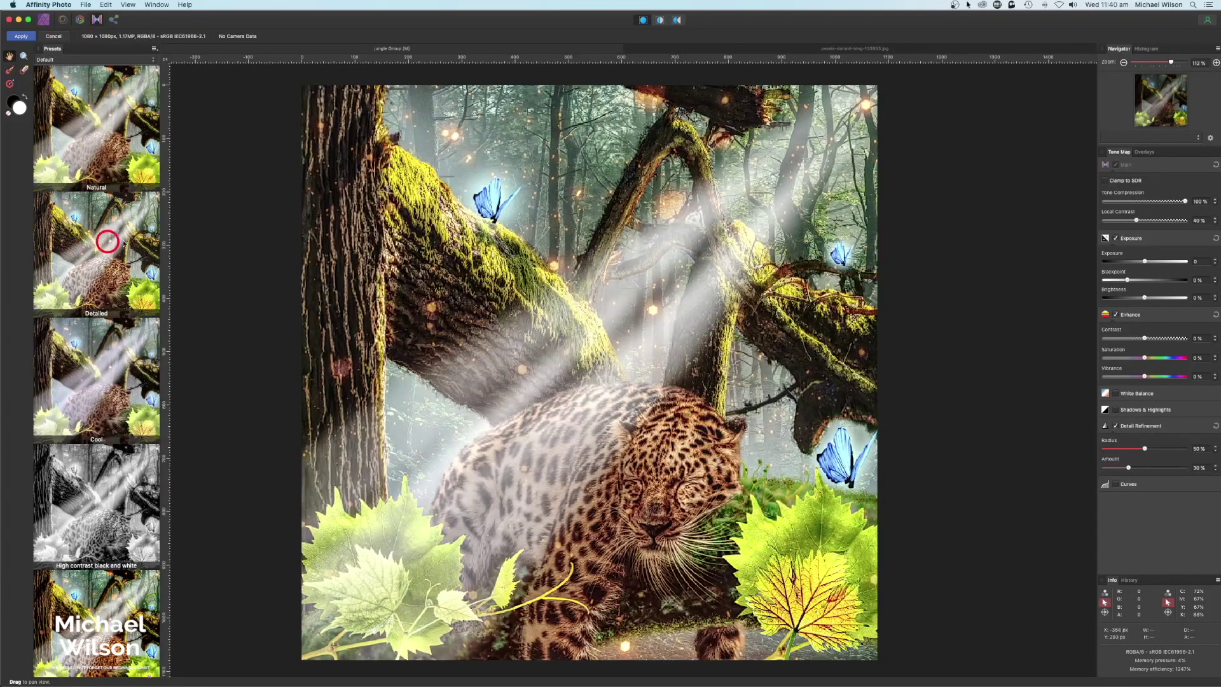
drag(1145, 201, 1118, 204)
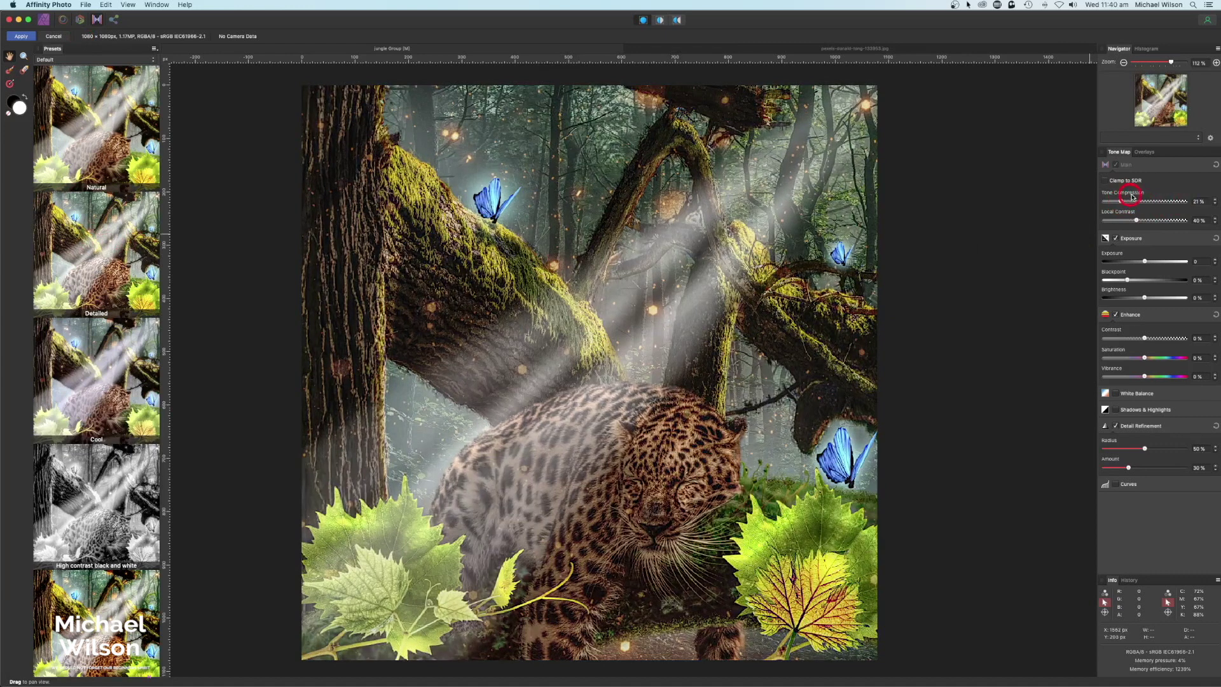
drag(1140, 262, 1120, 265)
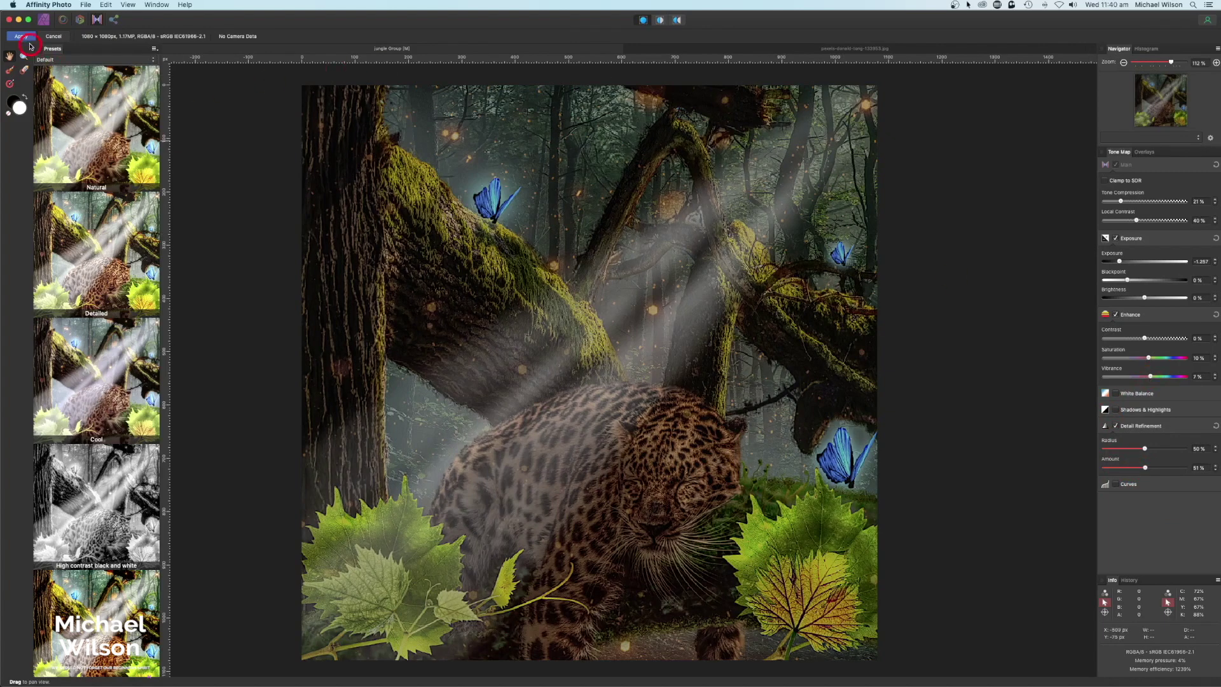
click(65, 203)
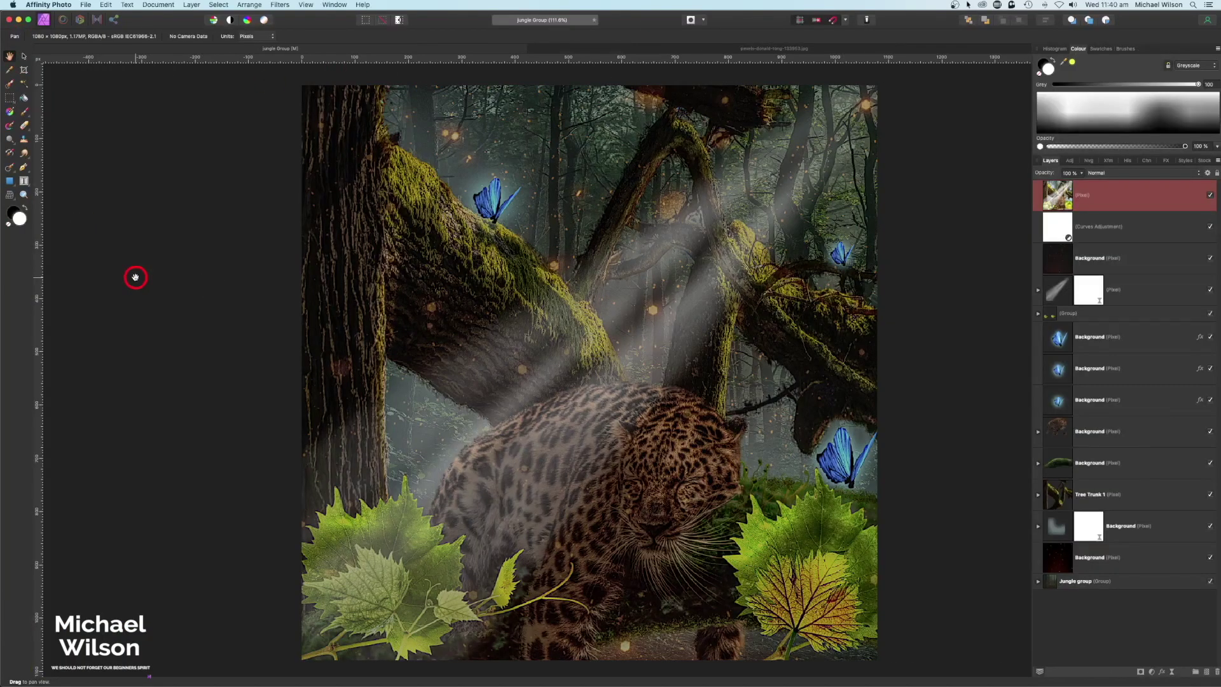